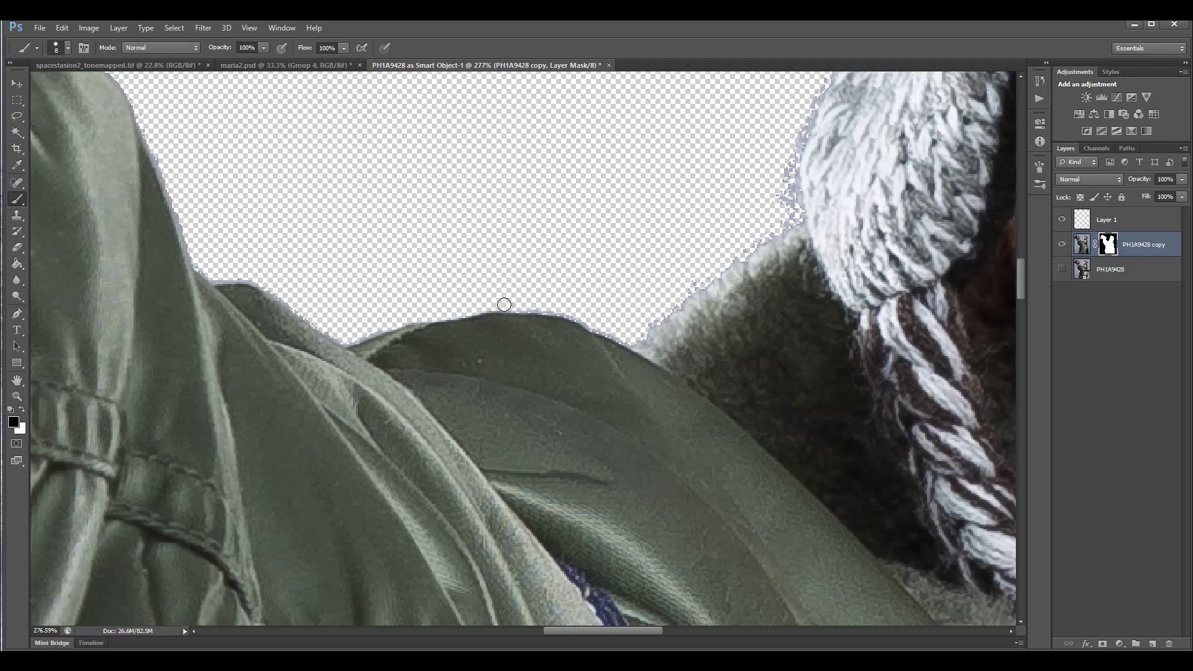
# Step: Paint black on the PH1A9428 copy layer's mask to remove the fringe along the jacket shoulder, furry collar and knitted hat
pyautogui.moveTo(504, 305)
pyautogui.mouseDown()
pyautogui.moveTo(638, 335)
pyautogui.moveTo(629, 339)
pyautogui.moveTo(792, 218)
pyautogui.moveTo(782, 199)
pyautogui.moveTo(795, 152)
pyautogui.moveTo(797, 215)
pyautogui.moveTo(794, 169)
pyautogui.moveTo(786, 218)
pyautogui.mouseUp()
pyautogui.scroll(2, 786, 217)
pyautogui.scroll(3, 786, 218)
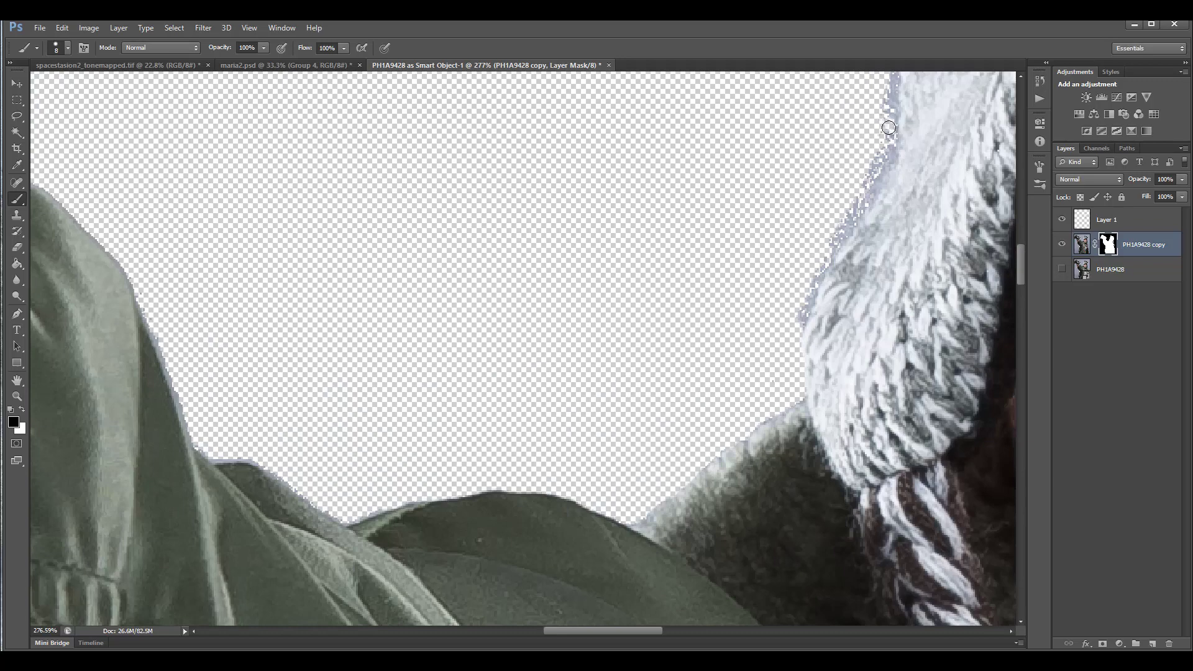
pyautogui.moveTo(888, 127)
pyautogui.mouseDown()
pyautogui.moveTo(793, 336)
pyautogui.moveTo(826, 247)
pyautogui.moveTo(884, 162)
pyautogui.moveTo(889, 92)
pyautogui.mouseUp()
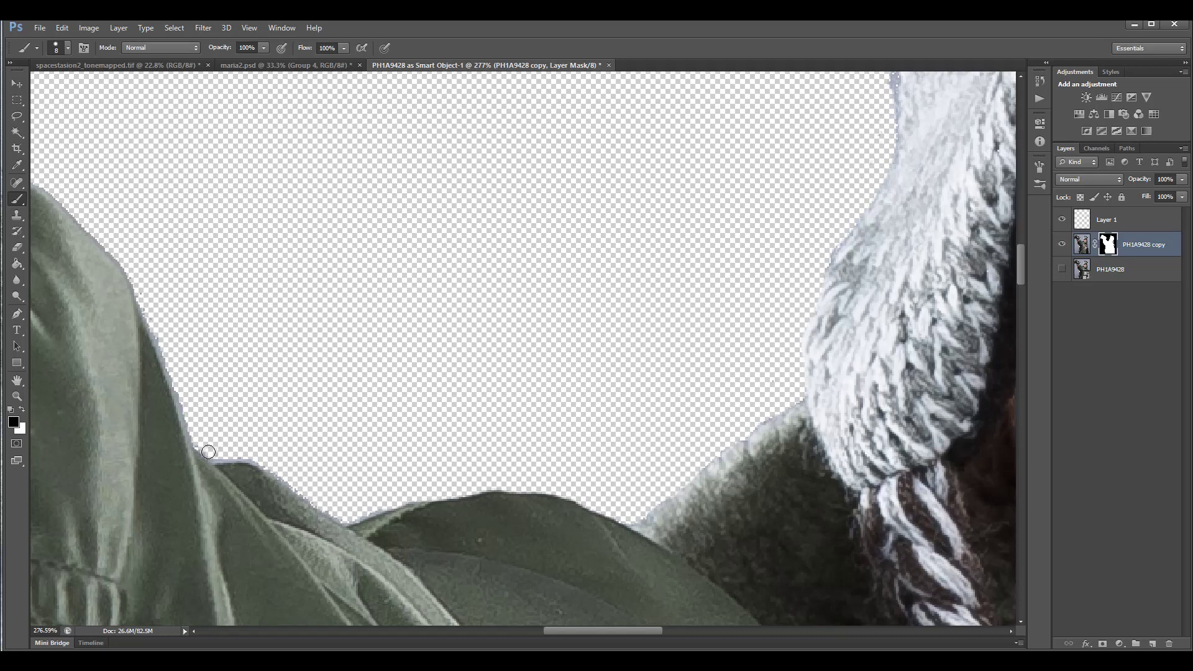
pyautogui.moveTo(208, 451)
pyautogui.mouseDown()
pyautogui.moveTo(270, 466)
pyautogui.moveTo(337, 514)
pyautogui.moveTo(422, 497)
pyautogui.mouseUp()
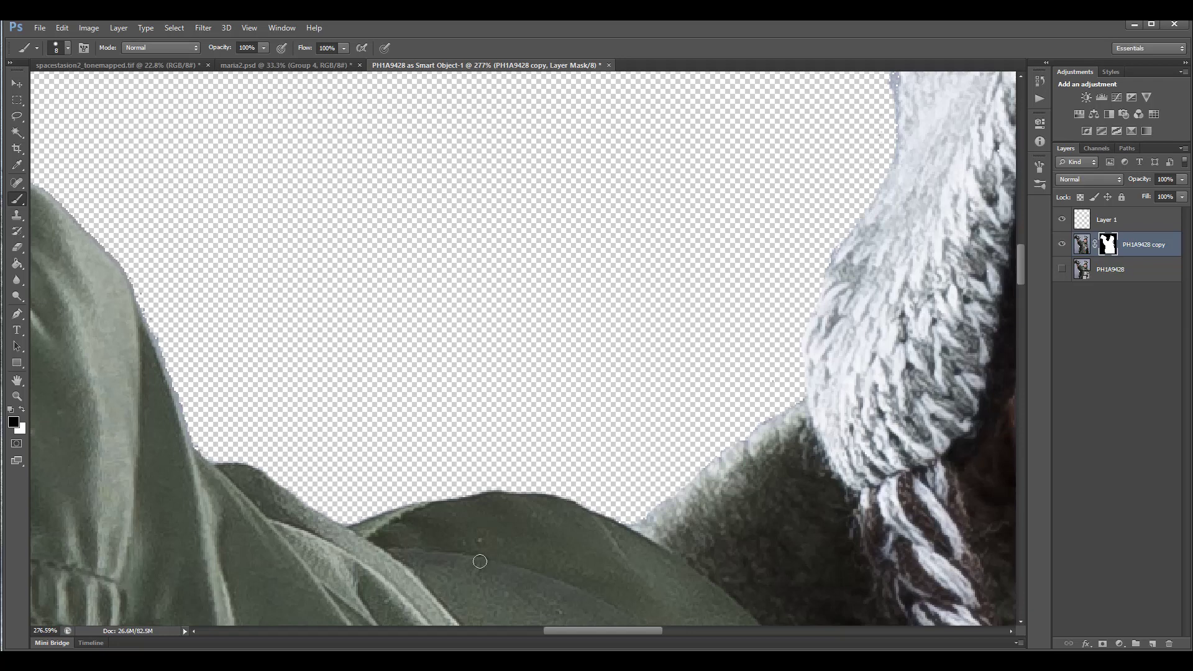
# Step: Mask out the leftover fringe along the green sleeve, the fleece cuff and the gun's lower corner in black
pyautogui.moveTo(589, 630); pyautogui.dragTo(514, 628)
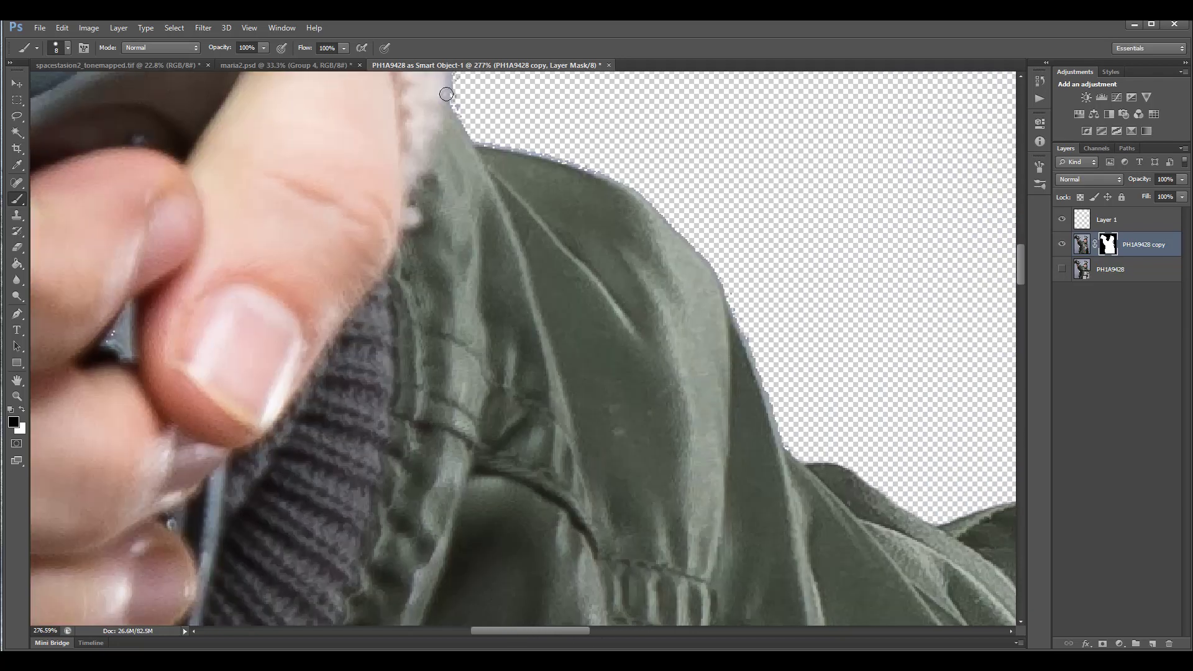
pyautogui.moveTo(459, 112)
pyautogui.mouseDown()
pyautogui.moveTo(483, 138)
pyautogui.moveTo(615, 172)
pyautogui.moveTo(666, 201)
pyautogui.moveTo(610, 169)
pyautogui.moveTo(668, 208)
pyautogui.moveTo(689, 232)
pyautogui.moveTo(657, 200)
pyautogui.moveTo(723, 272)
pyautogui.moveTo(804, 452)
pyautogui.moveTo(778, 414)
pyautogui.mouseUp()
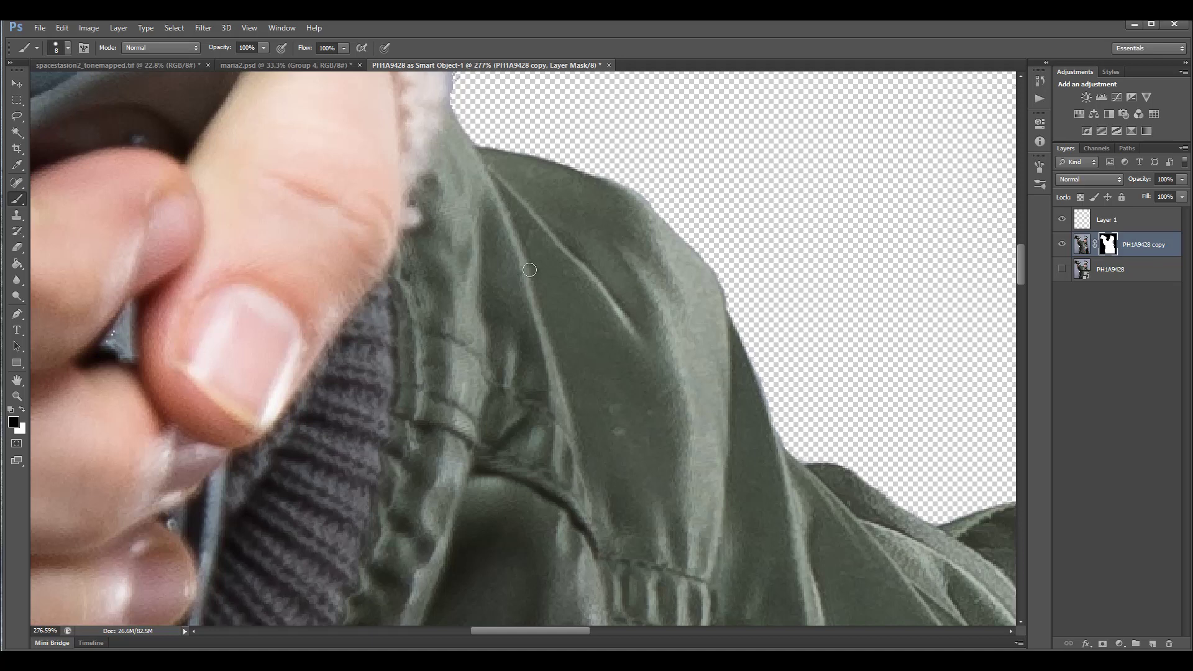
pyautogui.moveTo(334, 157)
pyautogui.mouseDown()
pyautogui.moveTo(360, 525)
pyautogui.moveTo(375, 578)
pyautogui.moveTo(386, 505)
pyautogui.mouseUp()
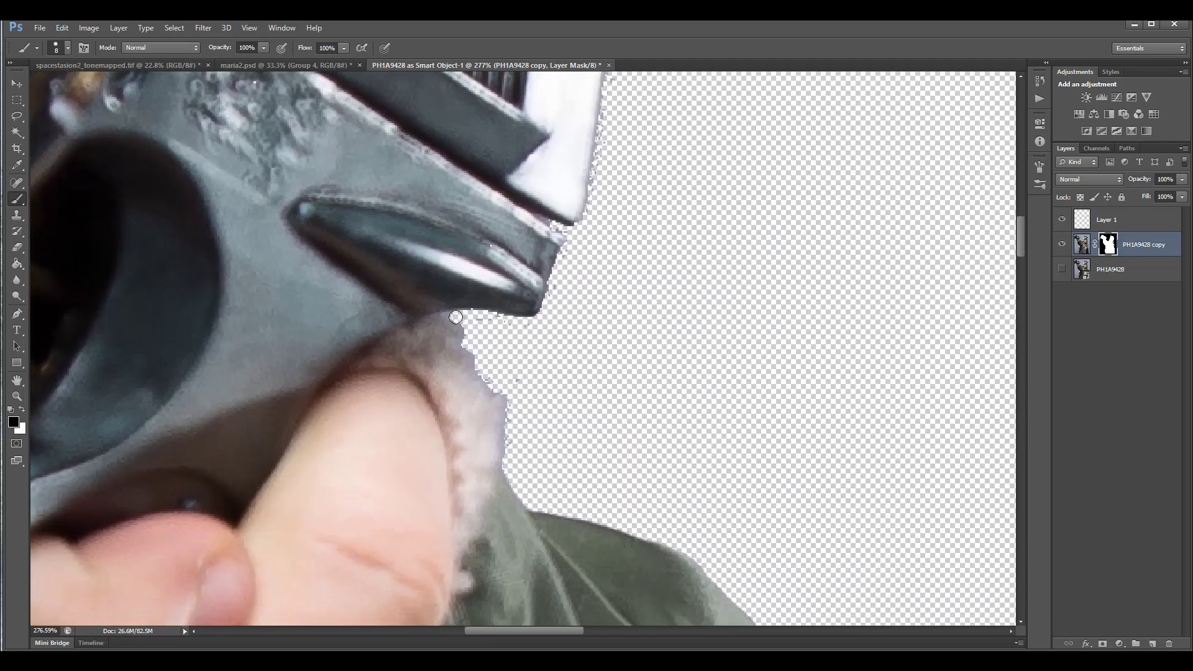
pyautogui.moveTo(456, 318)
pyautogui.mouseDown()
pyautogui.moveTo(510, 390)
pyautogui.moveTo(513, 452)
pyautogui.moveTo(477, 339)
pyautogui.moveTo(490, 322)
pyautogui.moveTo(559, 303)
pyautogui.moveTo(576, 239)
pyautogui.moveTo(553, 286)
pyautogui.mouseUp()
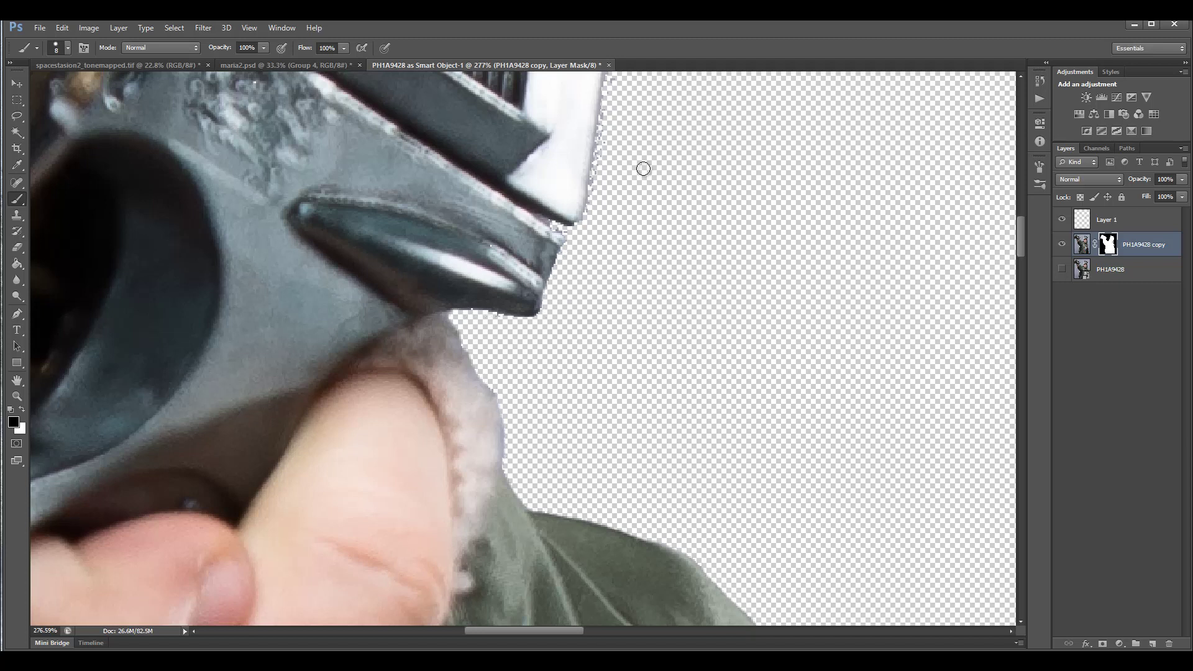
# Step: Mask out the rough fringe along the outer edge of the gun's white slotted panel
pyautogui.scroll(5, 642, 167)
pyautogui.hscroll(2, 557, 342)
pyautogui.moveTo(531, 190); pyautogui.dragTo(495, 430)
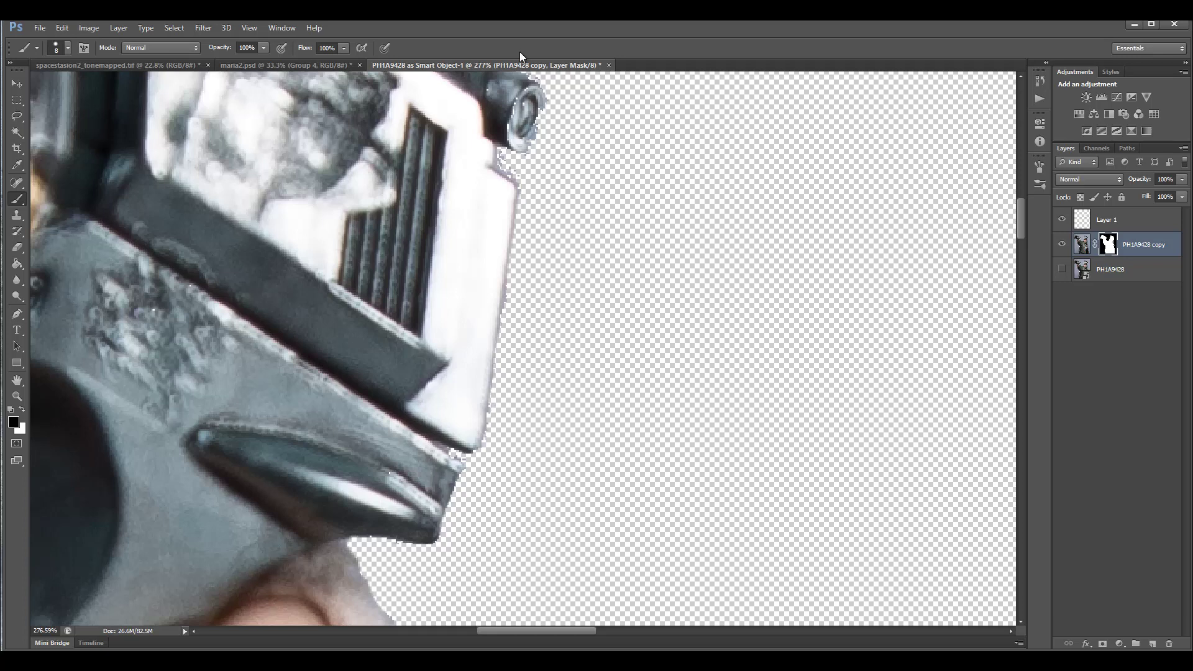
pyautogui.moveTo(519, 172)
pyautogui.mouseDown()
pyautogui.moveTo(506, 159)
pyautogui.moveTo(517, 169)
pyautogui.mouseUp()
# Step: Switch to white and paint the gun's round tube end and the small bracket above it back into the mask
pyautogui.moveTo(572, 120); pyautogui.dragTo(477, 317)
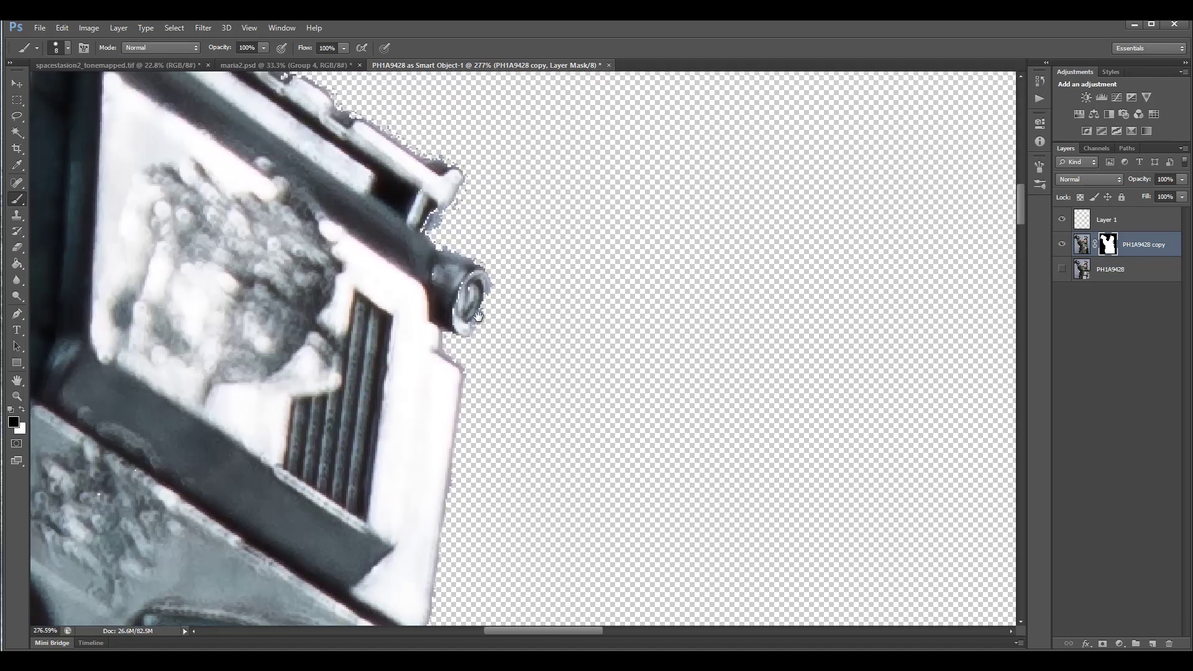
pyautogui.click(23, 411)
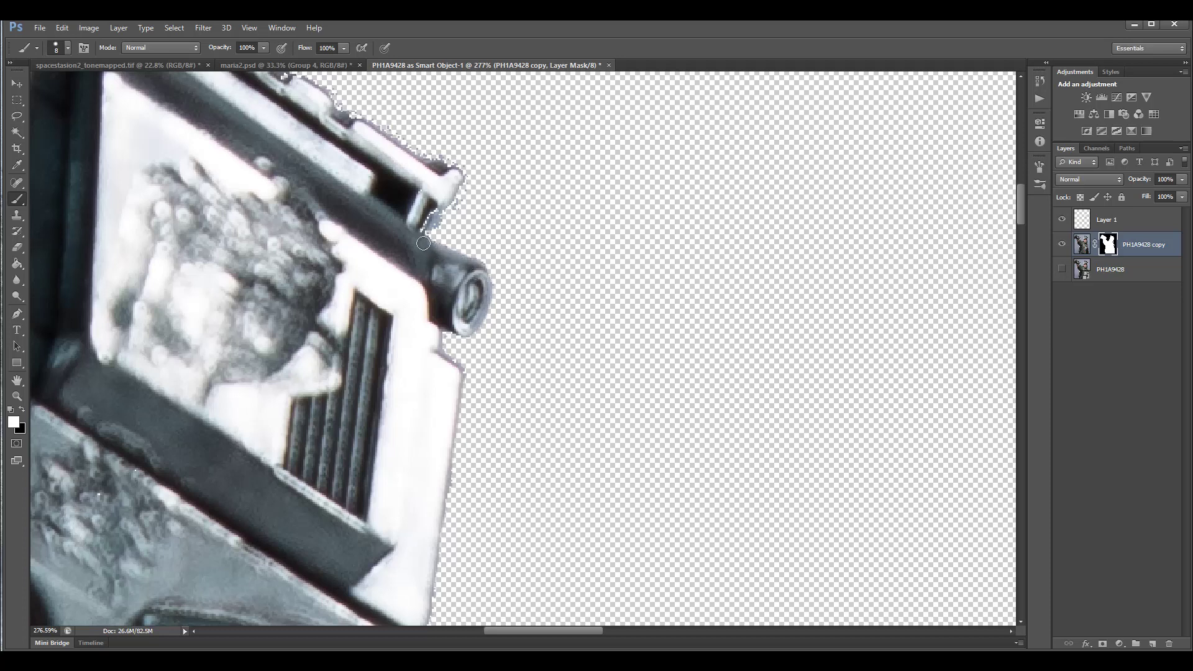
pyautogui.moveTo(416, 233)
pyautogui.mouseDown()
pyautogui.moveTo(435, 199)
pyautogui.moveTo(434, 253)
pyautogui.moveTo(438, 203)
pyautogui.moveTo(460, 178)
pyautogui.mouseUp()
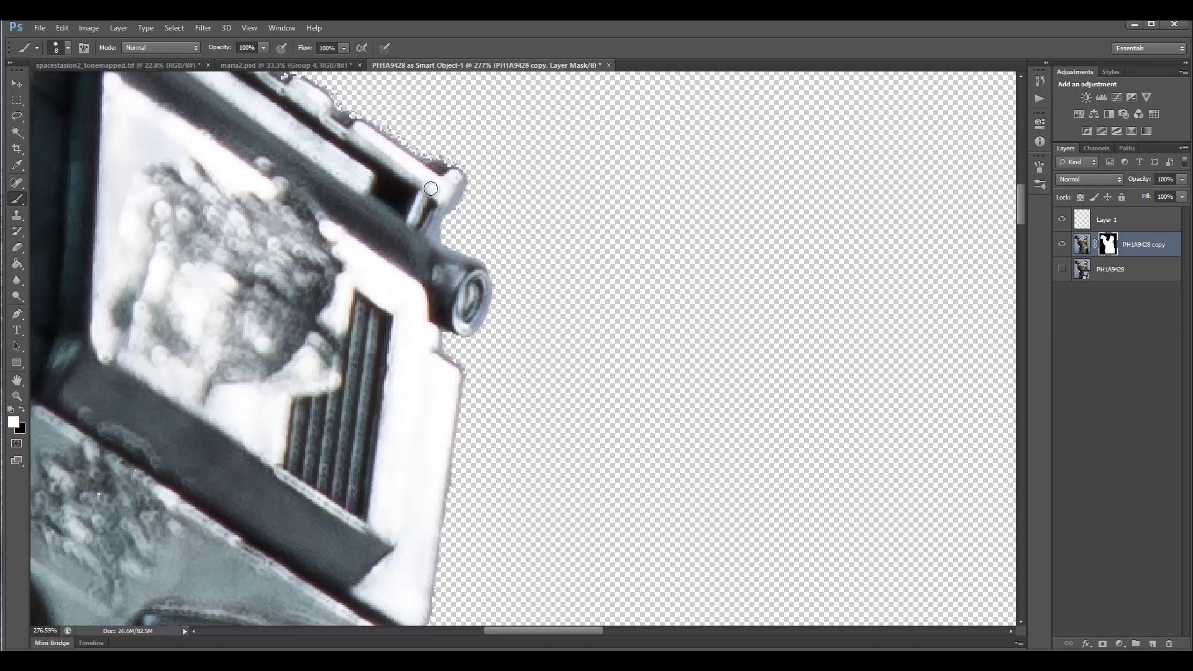
pyautogui.moveTo(440, 166)
pyautogui.mouseDown()
pyautogui.moveTo(369, 134)
pyautogui.moveTo(404, 153)
pyautogui.moveTo(382, 136)
pyautogui.mouseUp()
# Step: Restore the gun's ridged upper rail and long sloping top edge by painting white on the mask
pyautogui.hscroll(-5, 551, 624)
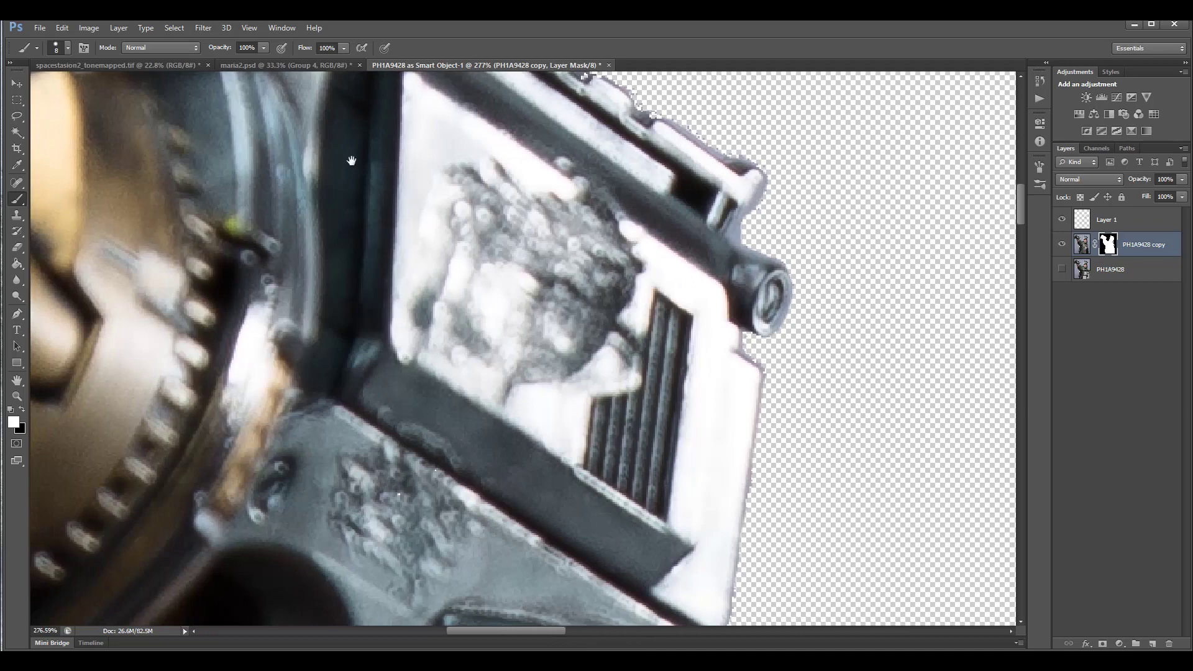
pyautogui.moveTo(351, 160); pyautogui.dragTo(370, 466)
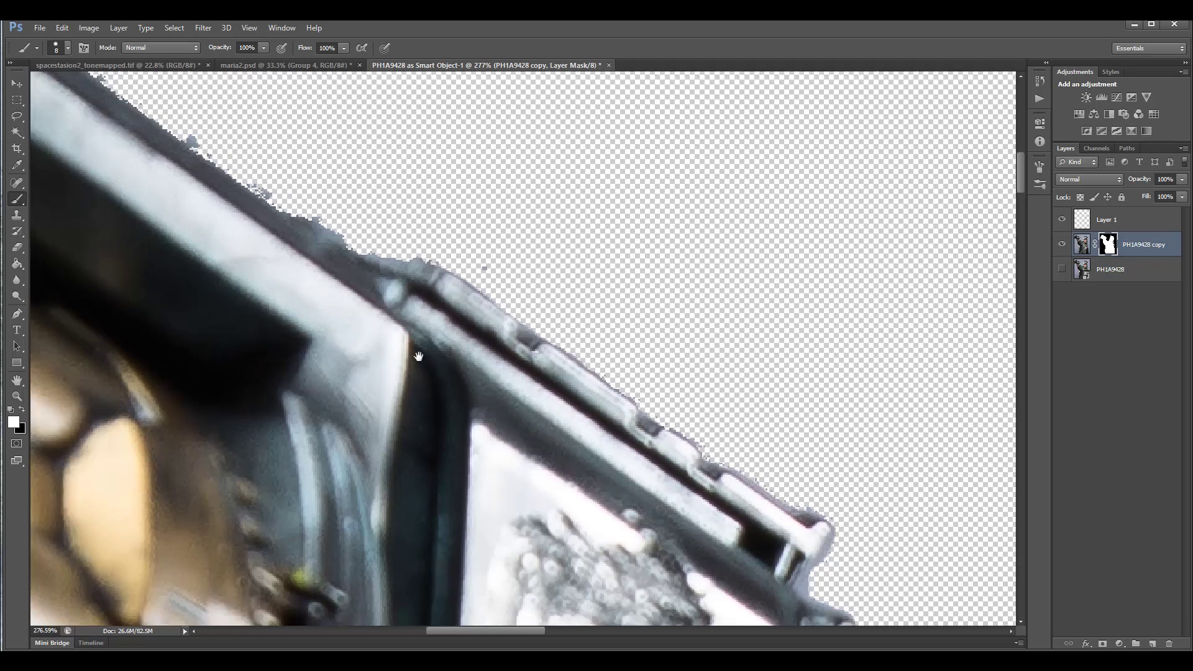
pyautogui.moveTo(218, 263); pyautogui.dragTo(522, 412)
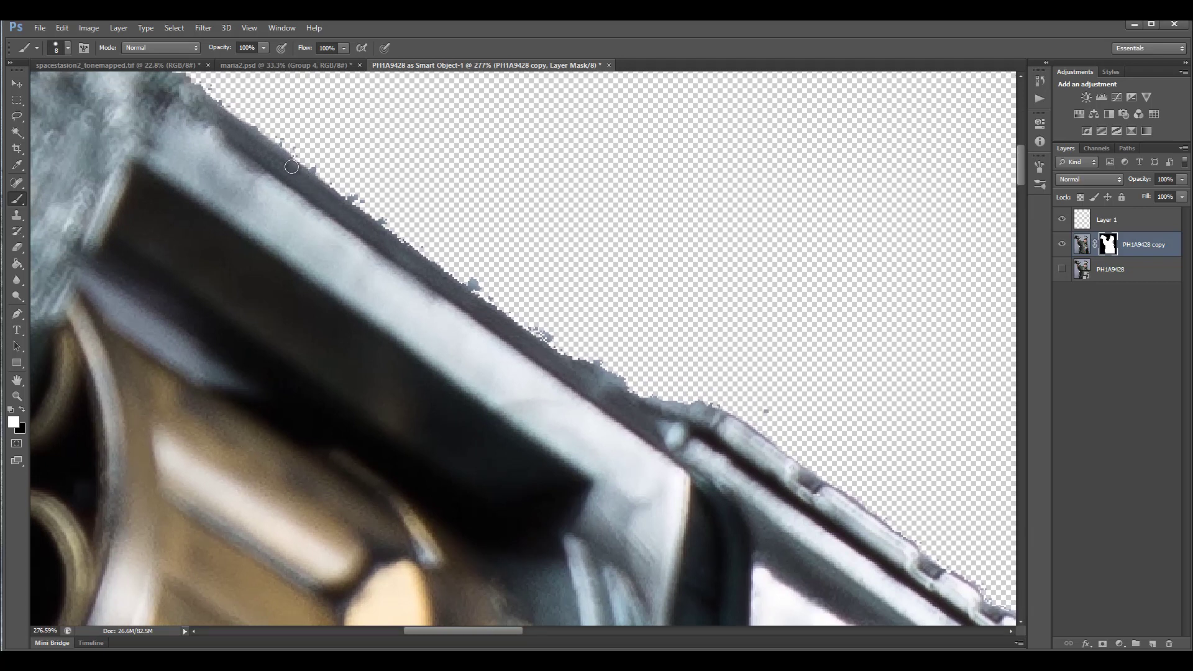
pyautogui.moveTo(210, 106); pyautogui.dragTo(338, 195)
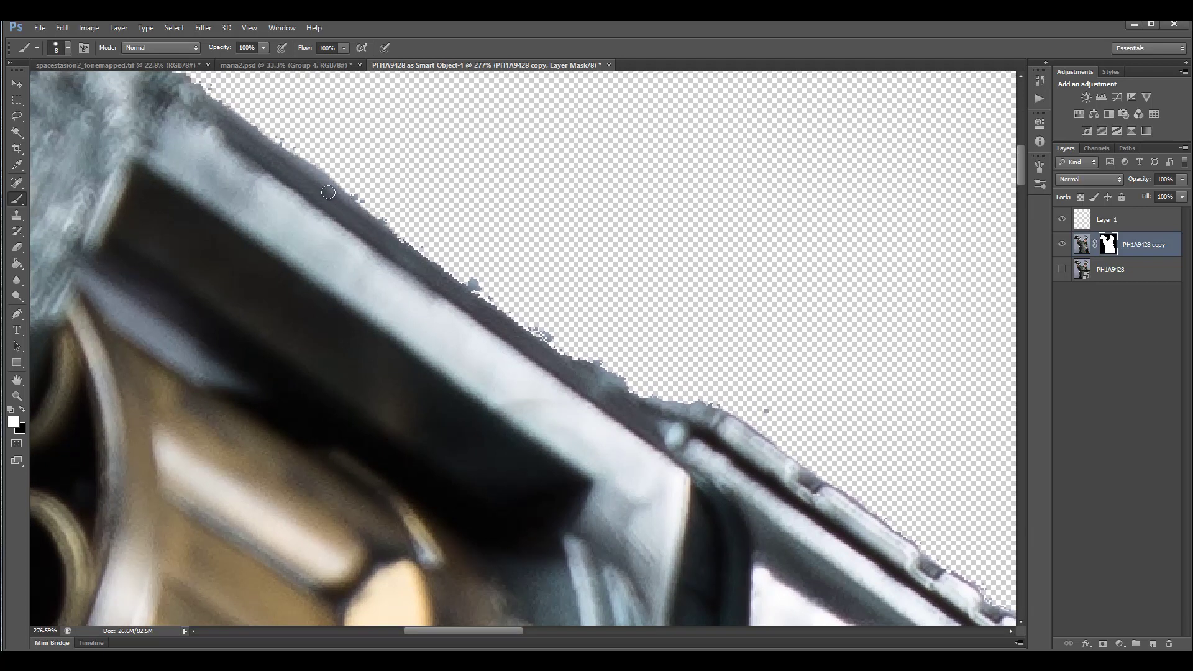
pyautogui.moveTo(291, 159); pyautogui.dragTo(601, 380)
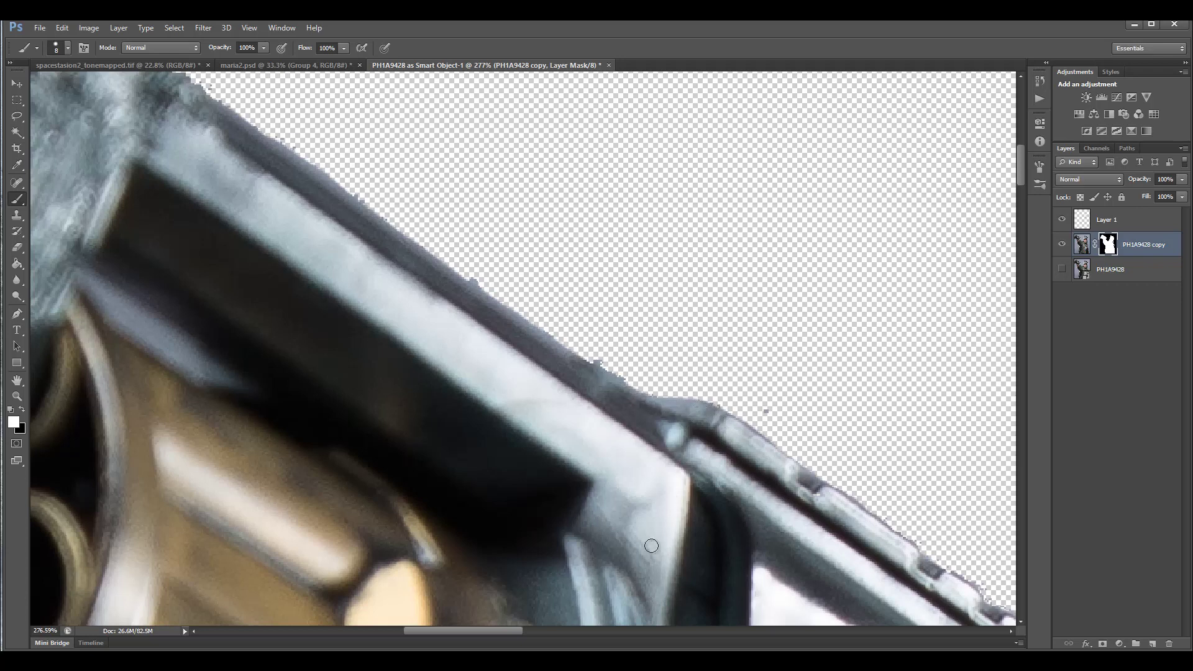
# Step: Paint white on the mask to smooth the gun's sloping edge just below the yellow tip
pyautogui.moveTo(259, 255); pyautogui.dragTo(438, 401)
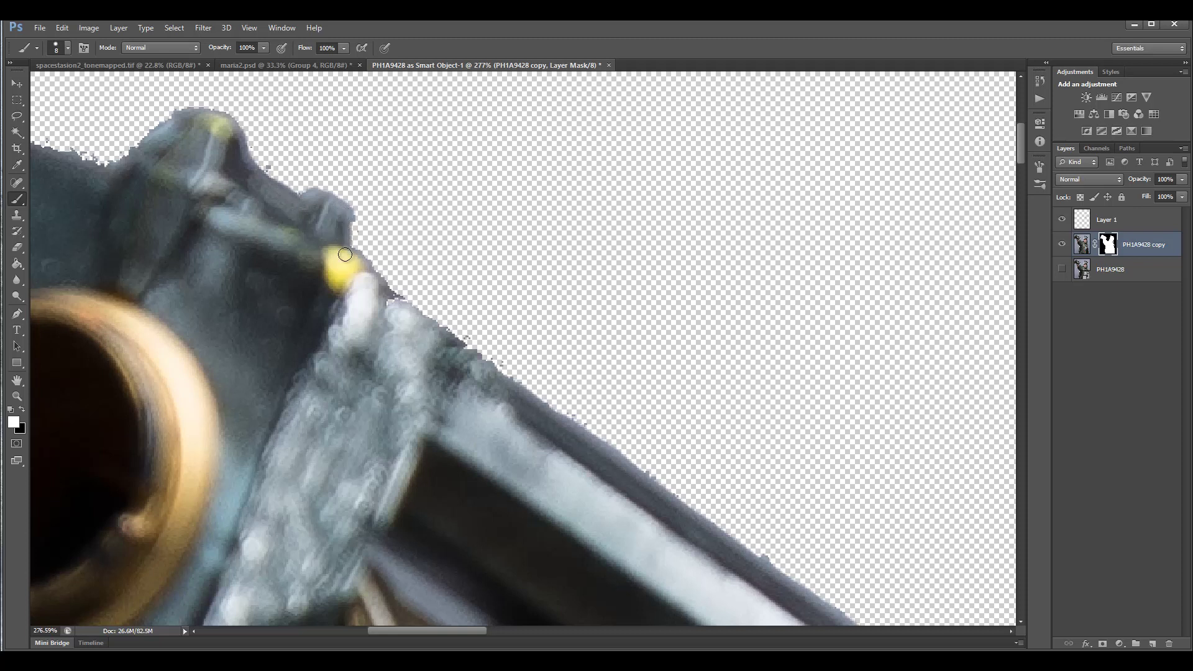
pyautogui.moveTo(344, 254); pyautogui.dragTo(432, 327)
pyautogui.moveTo(478, 361); pyautogui.dragTo(436, 328)
pyautogui.moveTo(483, 364); pyautogui.dragTo(591, 443)
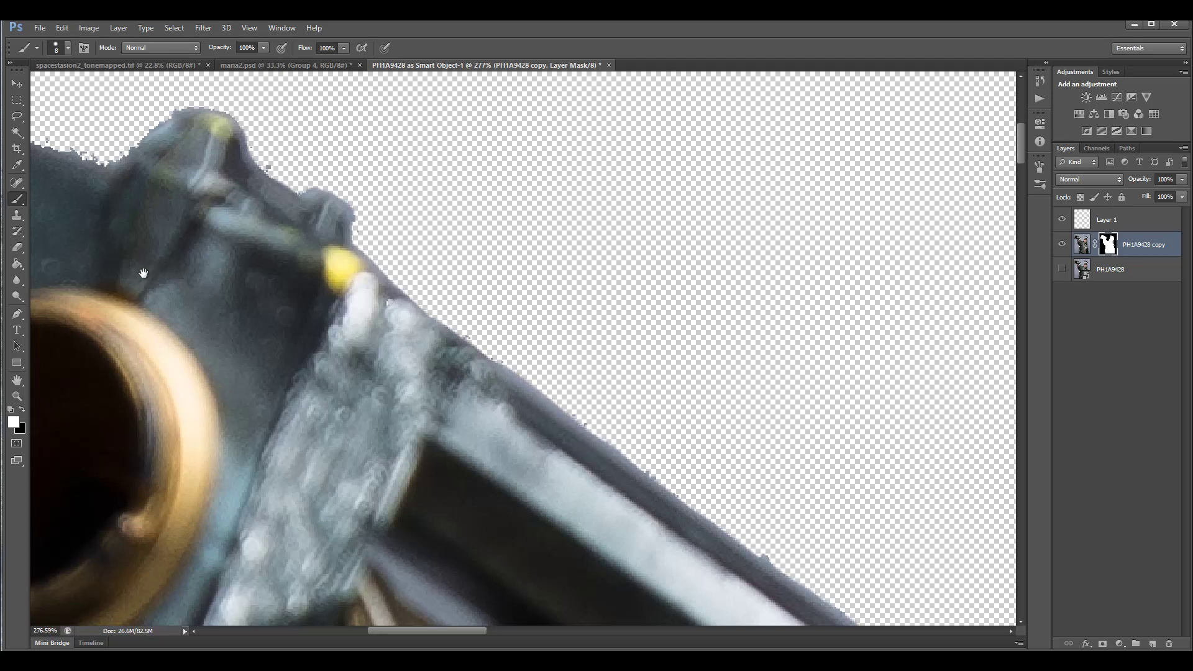
# Step: Restore the jagged top edge of the muzzle block between its yellow corner and the raised sight in white
pyautogui.moveTo(143, 274)
pyautogui.mouseDown()
pyautogui.moveTo(492, 413)
pyautogui.moveTo(447, 349)
pyautogui.mouseUp()
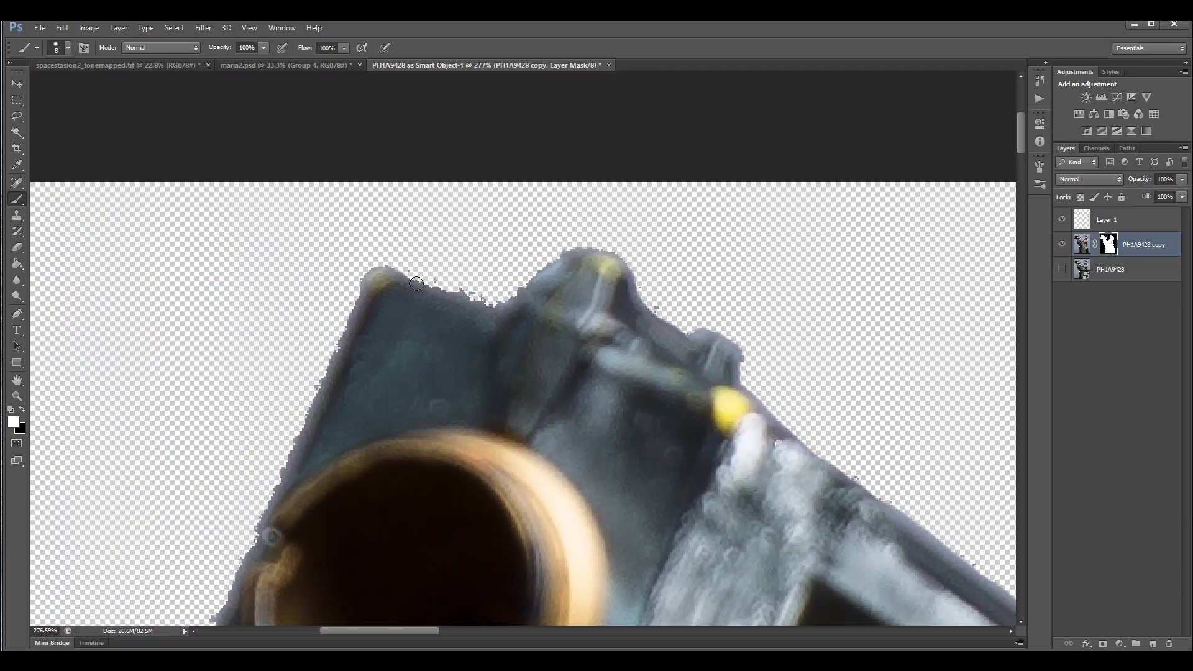
pyautogui.moveTo(467, 300); pyautogui.dragTo(433, 290)
pyautogui.moveTo(503, 303); pyautogui.dragTo(531, 283)
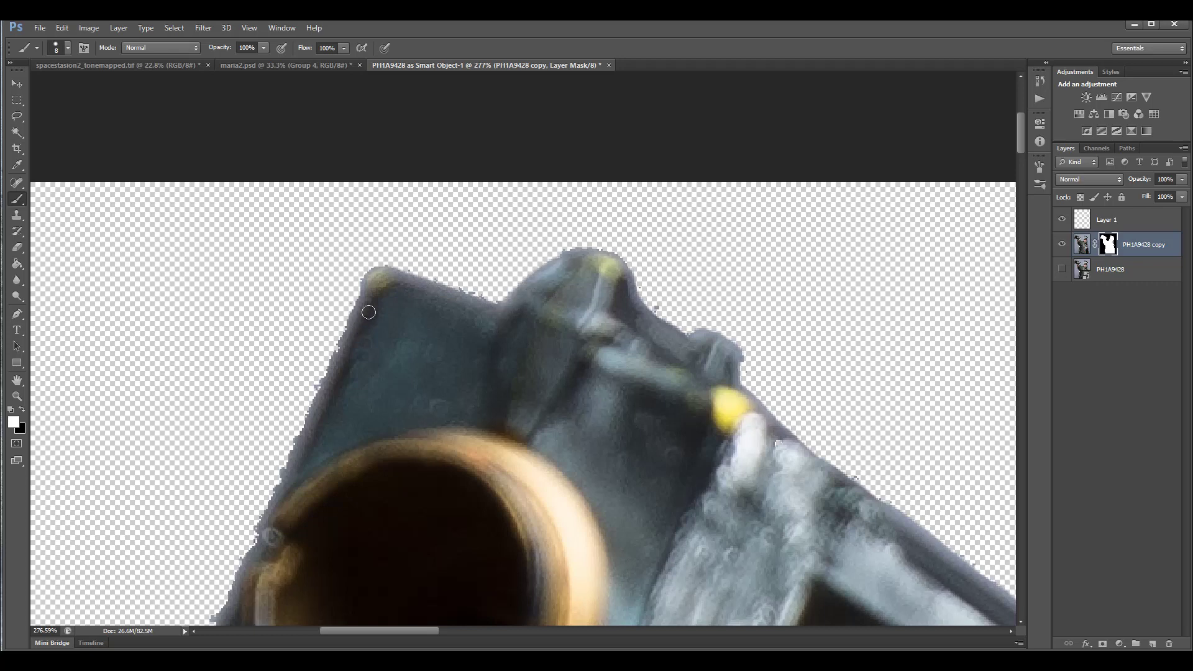
# Step: Switch to black and mask out the pale fringe along the muzzle block's outer side beside the brass-ringed barrel
pyautogui.moveTo(367, 535); pyautogui.dragTo(532, 380)
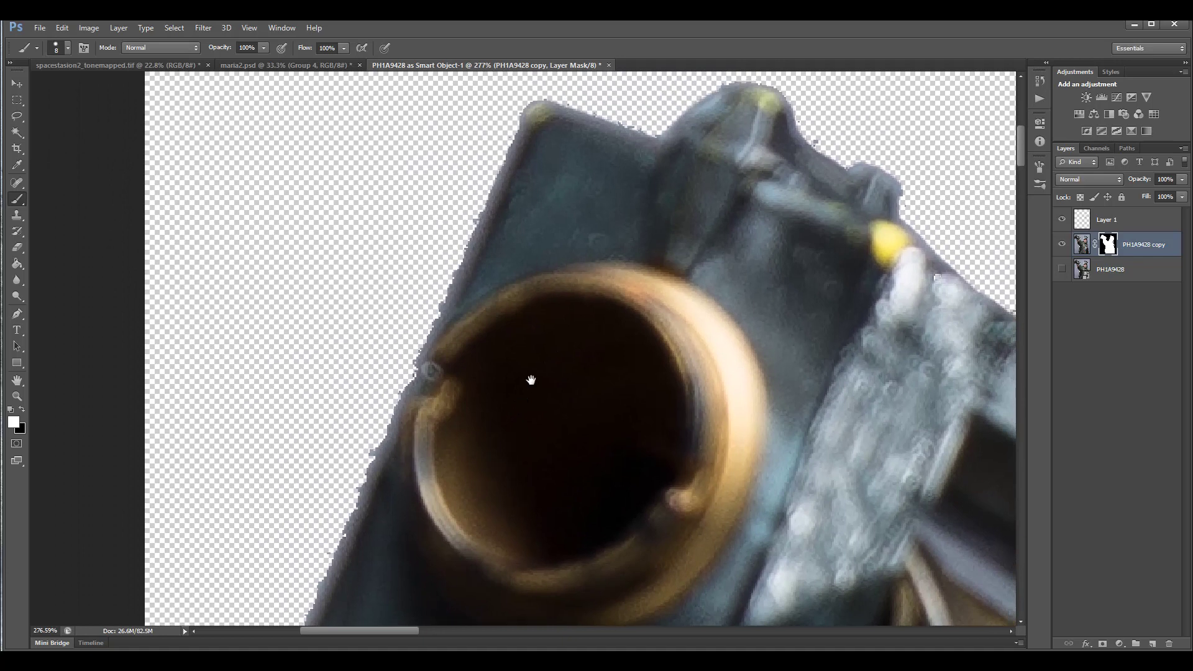
pyautogui.click(23, 408)
pyautogui.moveTo(505, 121)
pyautogui.mouseDown()
pyautogui.moveTo(524, 99)
pyautogui.moveTo(351, 514)
pyautogui.mouseUp()
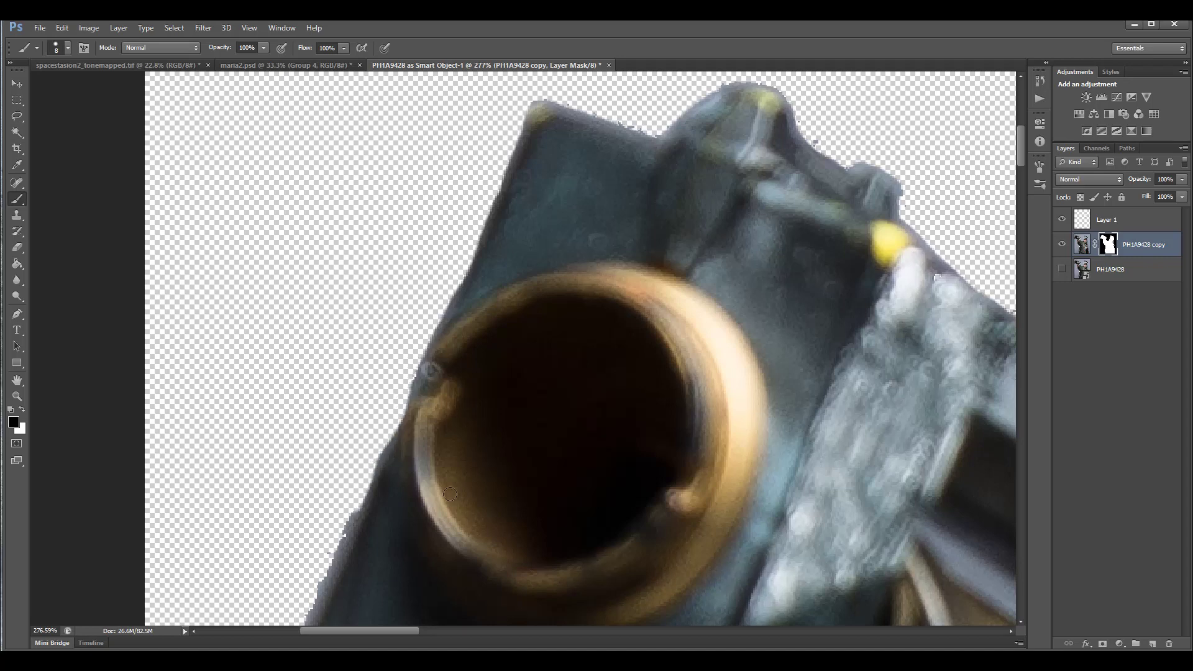
pyautogui.moveTo(471, 521); pyautogui.dragTo(573, 231)
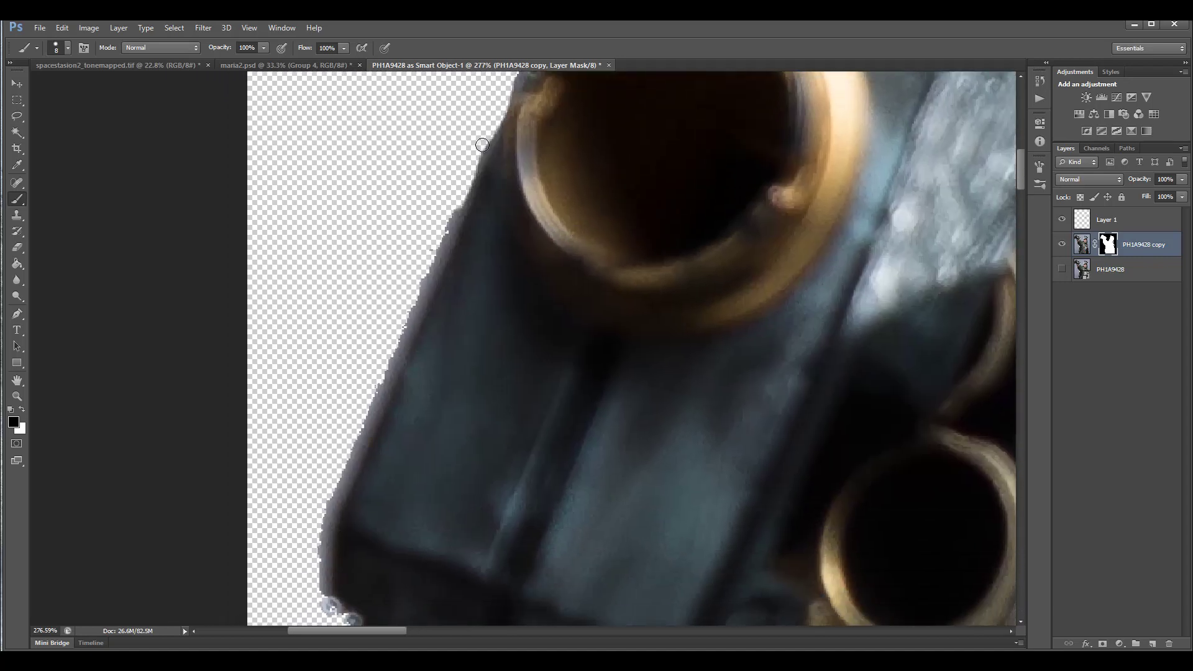
pyautogui.moveTo(482, 145); pyautogui.dragTo(377, 392)
# Step: Mask out the fringe along the outer side of the gun's lower dark block, from the notch to its bottom corner
pyautogui.moveTo(455, 395)
pyautogui.mouseDown()
pyautogui.moveTo(520, 291)
pyautogui.moveTo(522, 208)
pyautogui.moveTo(461, 242)
pyautogui.moveTo(447, 275)
pyautogui.moveTo(438, 351)
pyautogui.moveTo(467, 397)
pyautogui.mouseUp()
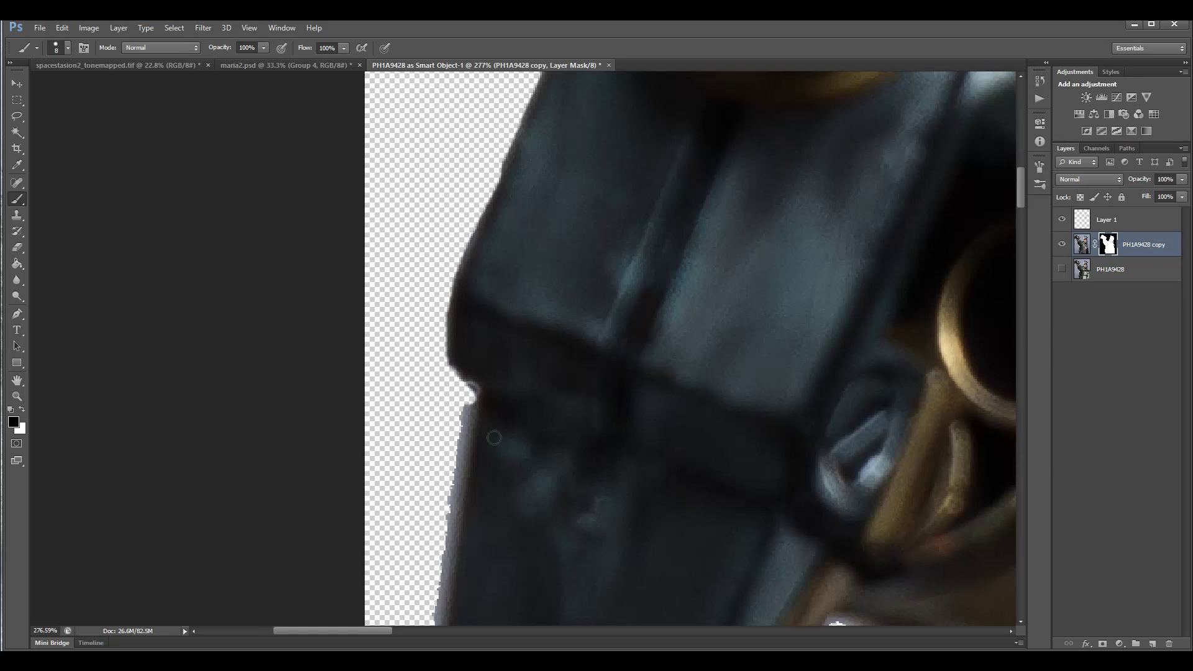
pyautogui.scroll(-5, 597, 368)
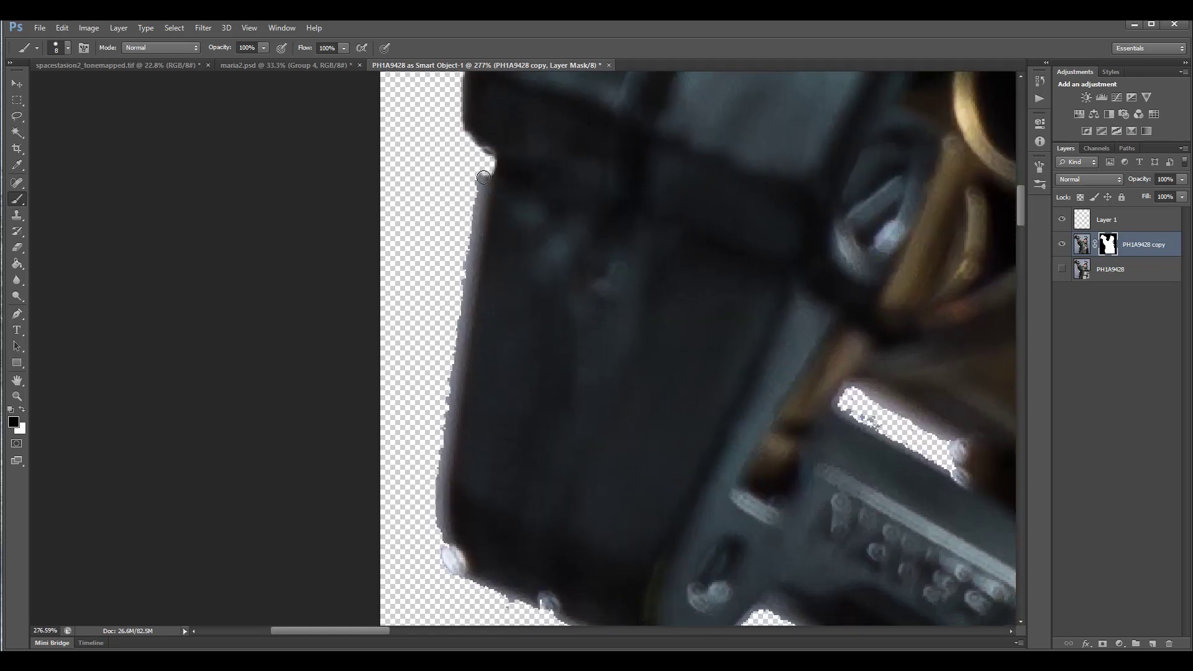
pyautogui.moveTo(480, 193)
pyautogui.mouseDown()
pyautogui.moveTo(443, 421)
pyautogui.moveTo(459, 393)
pyautogui.mouseUp()
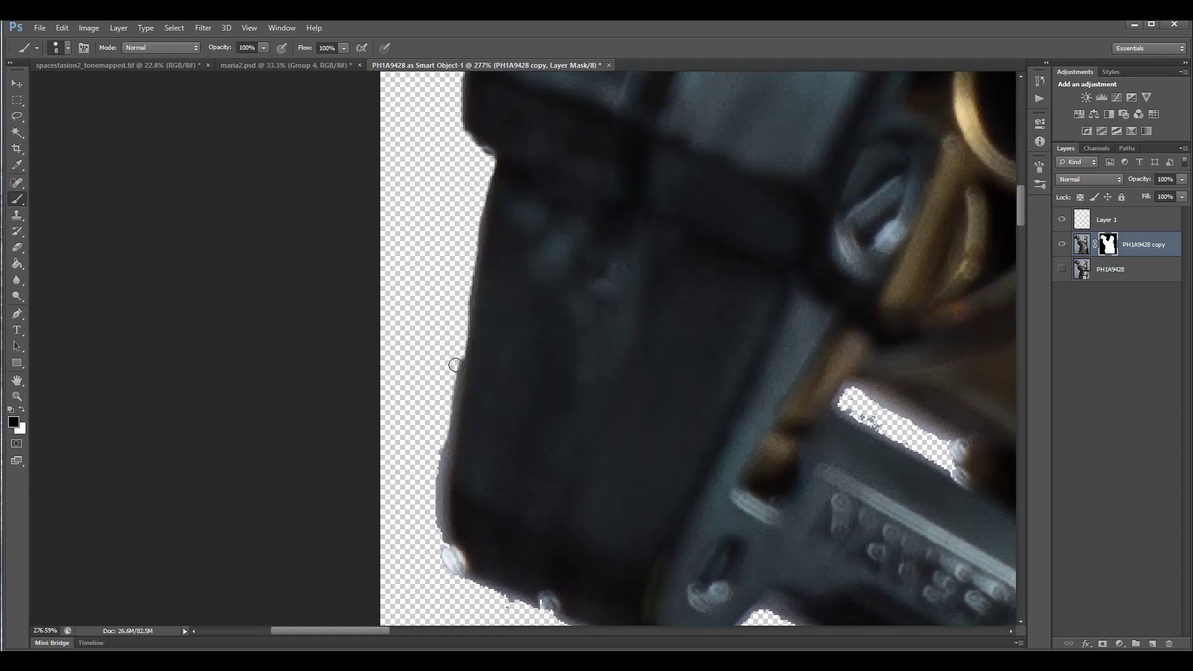
pyautogui.moveTo(455, 365)
pyautogui.mouseDown()
pyautogui.moveTo(439, 497)
pyautogui.moveTo(446, 557)
pyautogui.mouseUp()
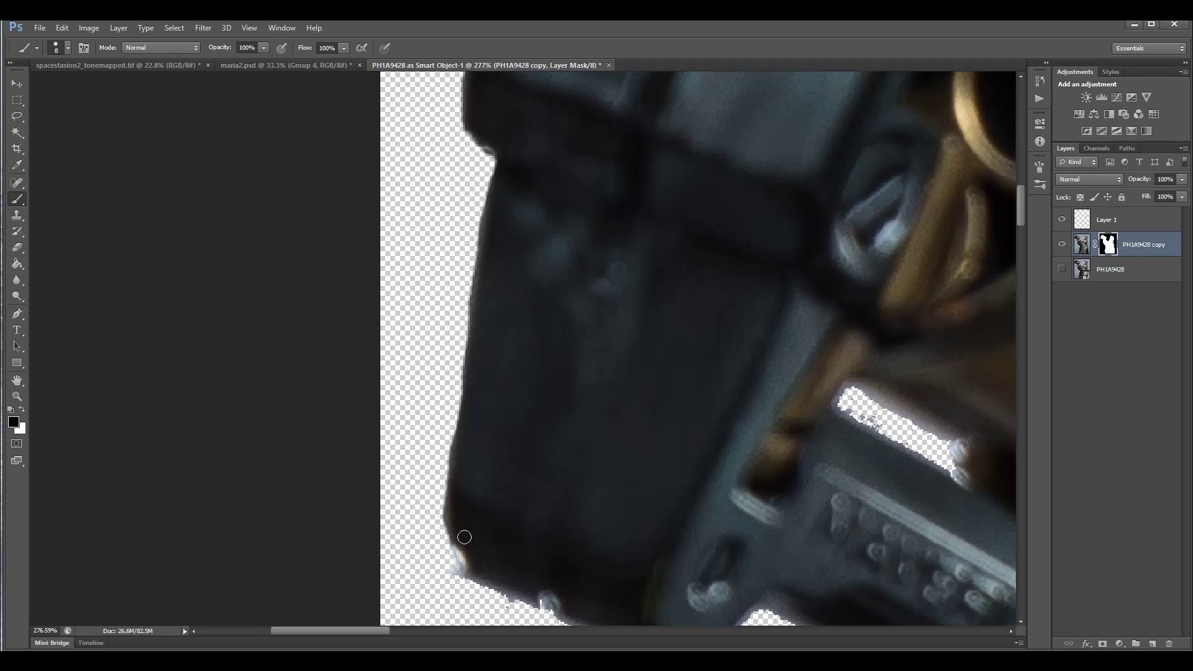
# Step: Refine the mask along the gun's underside, painting missing corner, edge and notch parts back in white
pyautogui.moveTo(579, 489); pyautogui.dragTo(550, 291)
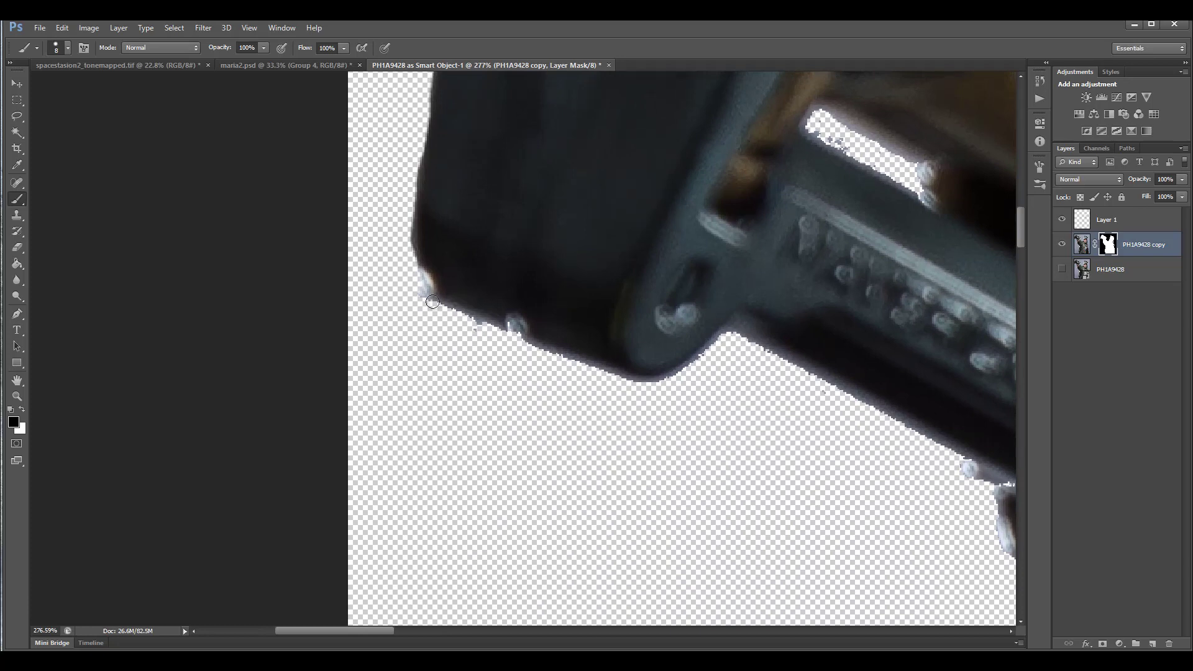
pyautogui.moveTo(433, 302)
pyautogui.mouseDown()
pyautogui.moveTo(413, 287)
pyautogui.moveTo(482, 333)
pyautogui.moveTo(445, 315)
pyautogui.moveTo(669, 396)
pyautogui.mouseUp()
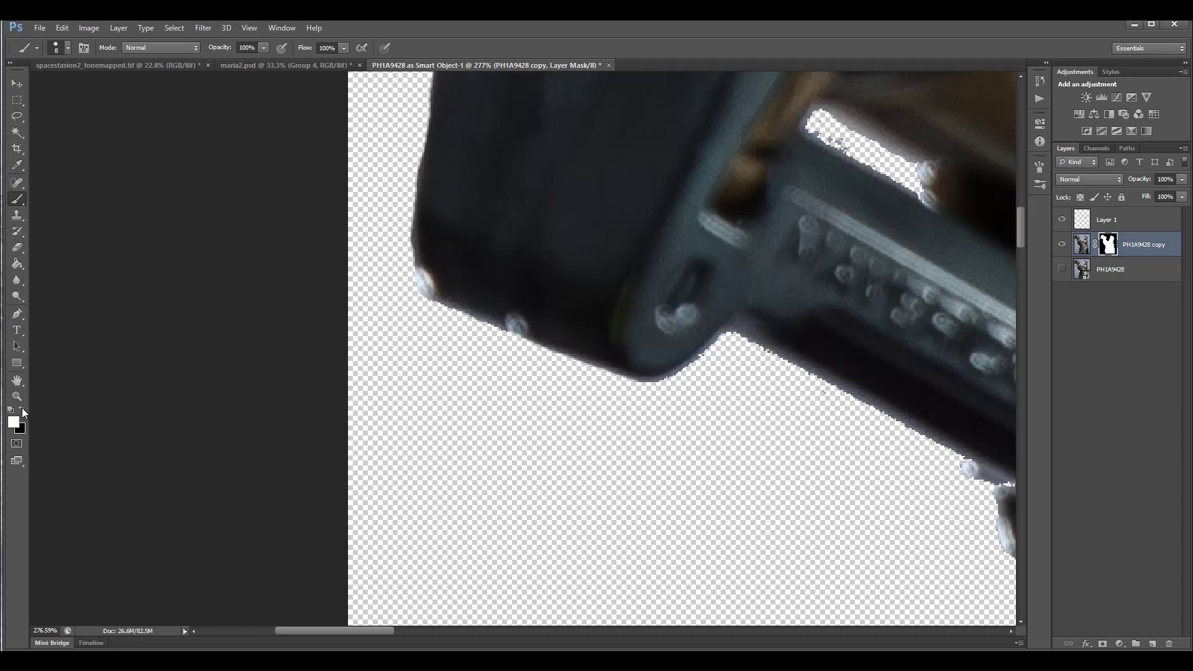
pyautogui.moveTo(938, 511); pyautogui.dragTo(549, 371)
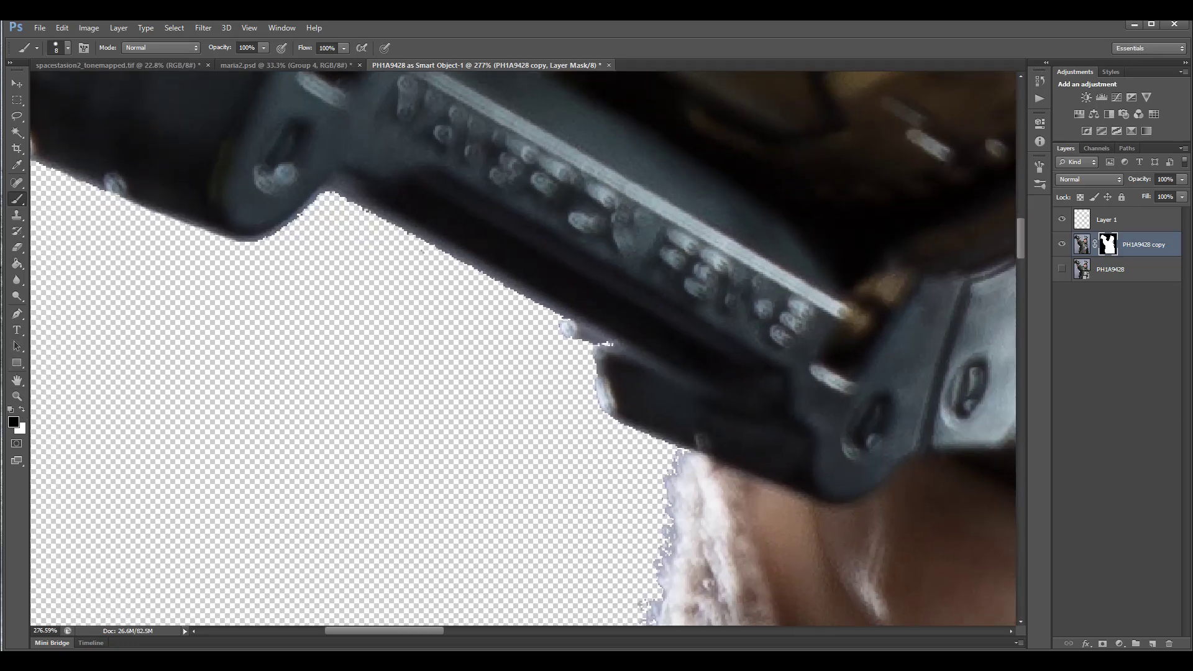
pyautogui.click(21, 409)
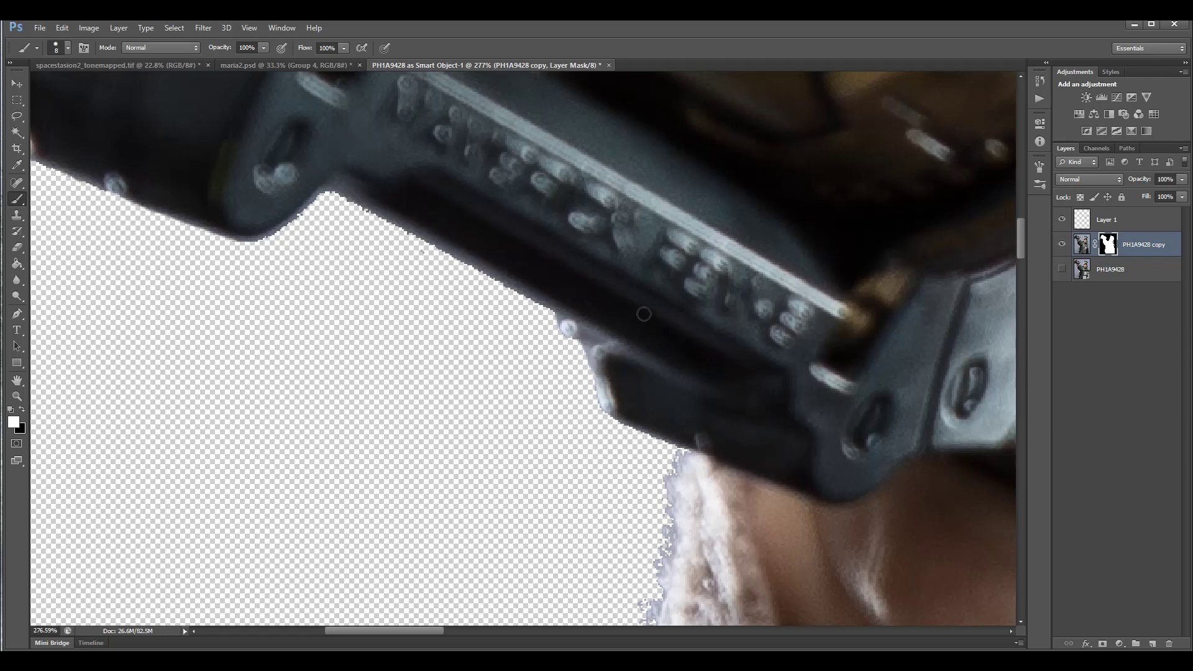
# Step: Mask out the speckled fringe along the outer edge of the fuzzy white cuff below the gun in black
pyautogui.moveTo(773, 476); pyautogui.dragTo(719, 267)
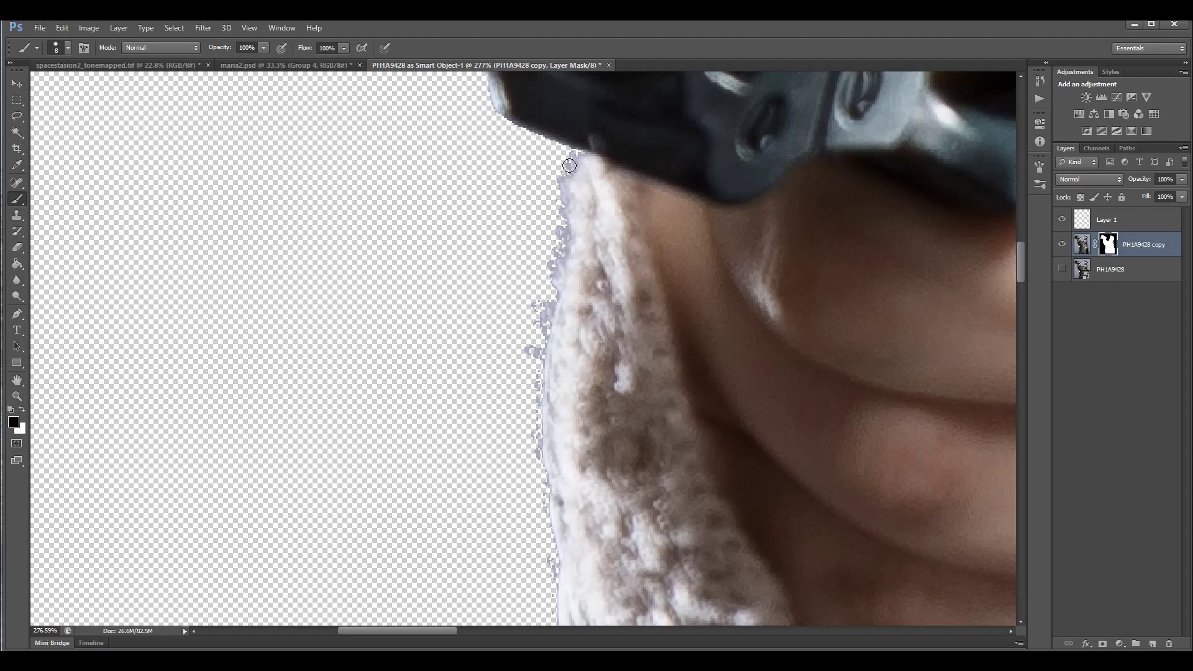
pyautogui.moveTo(557, 181)
pyautogui.mouseDown()
pyautogui.moveTo(532, 340)
pyautogui.moveTo(552, 574)
pyautogui.moveTo(548, 547)
pyautogui.mouseUp()
pyautogui.moveTo(682, 437); pyautogui.dragTo(681, 349)
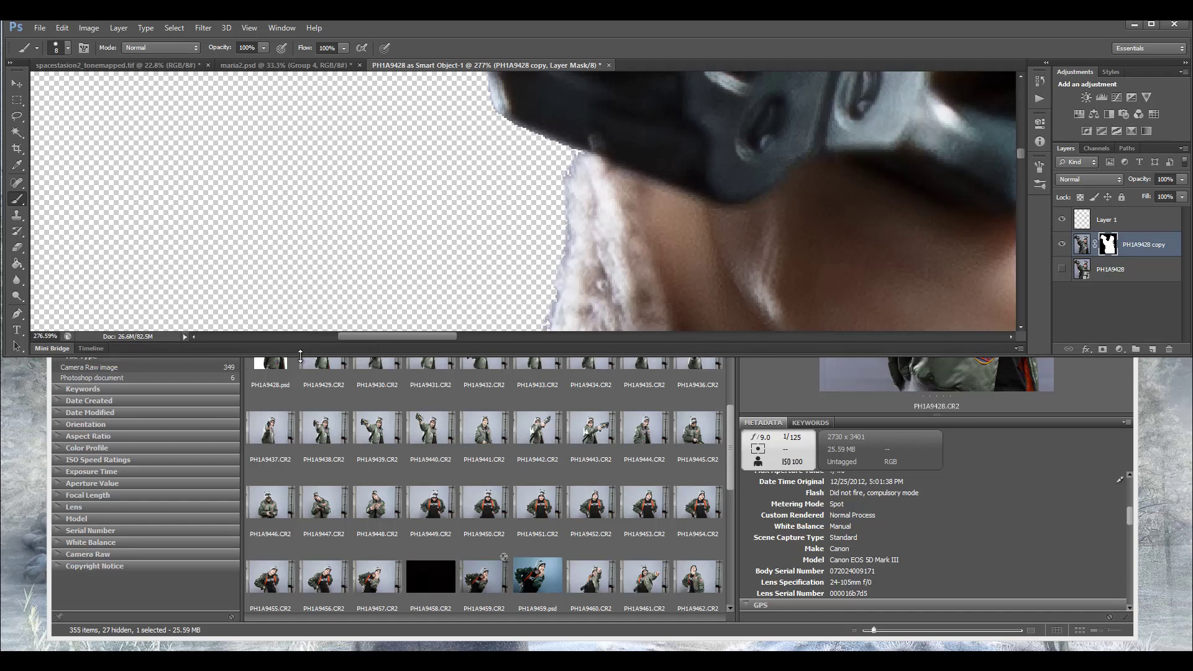
pyautogui.moveTo(300, 356); pyautogui.dragTo(288, 650)
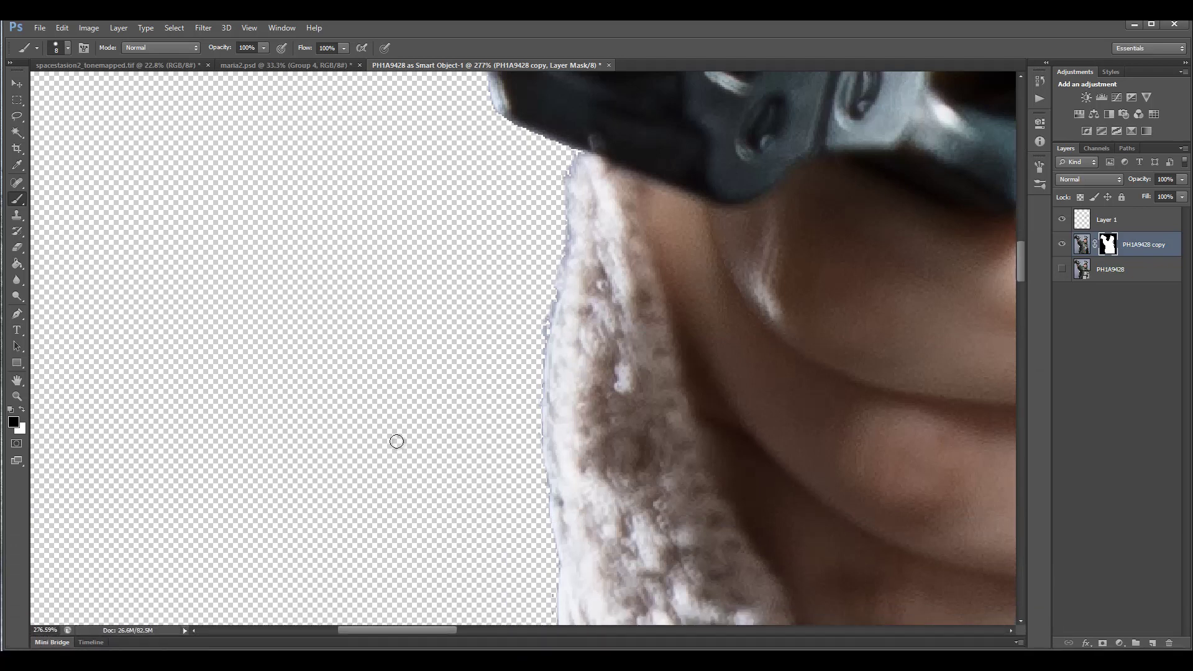
# Step: Mask out the pale fringe along the sleeve's outer edge, from the fuzzy cuff down past the black folds
pyautogui.moveTo(546, 457)
pyautogui.mouseDown()
pyautogui.moveTo(524, 199)
pyautogui.moveTo(498, 125)
pyautogui.moveTo(480, 134)
pyautogui.moveTo(512, 347)
pyautogui.mouseUp()
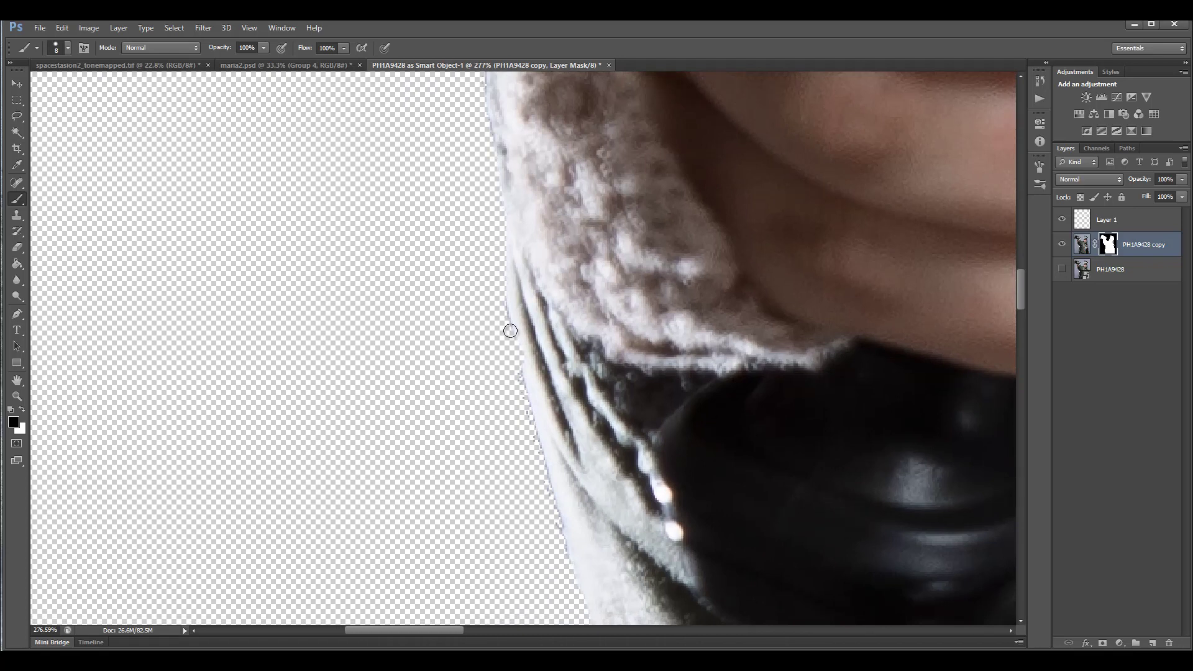
pyautogui.moveTo(575, 483); pyautogui.dragTo(583, 273)
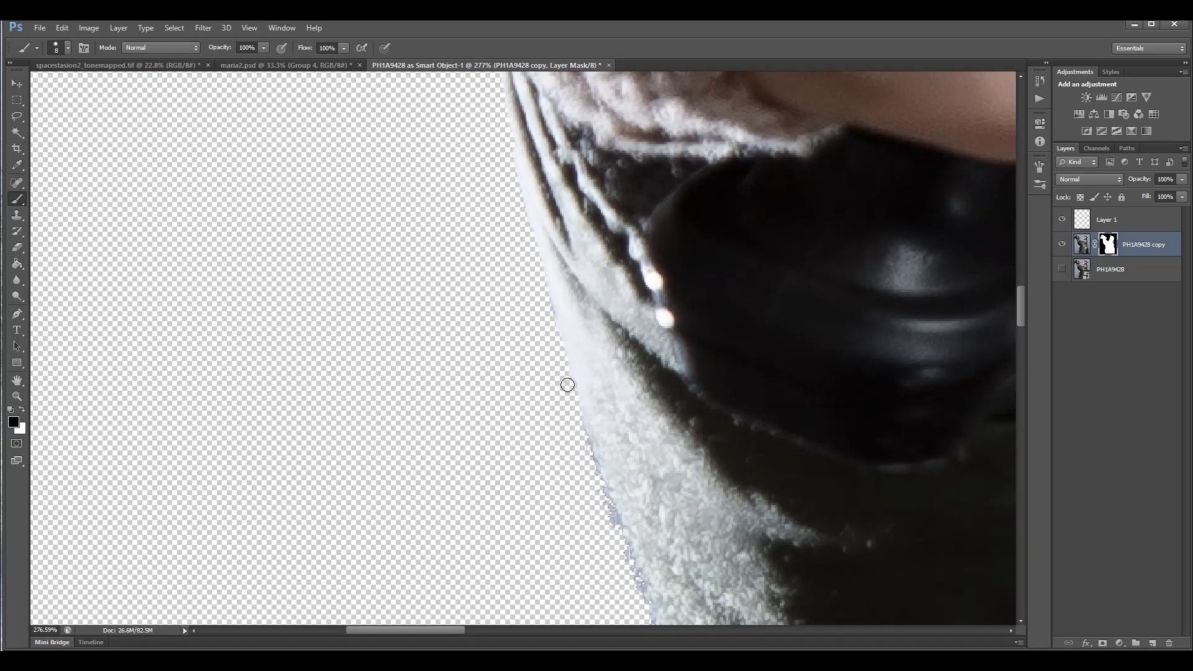
pyautogui.moveTo(567, 385)
pyautogui.mouseDown()
pyautogui.moveTo(607, 527)
pyautogui.moveTo(650, 576)
pyautogui.mouseUp()
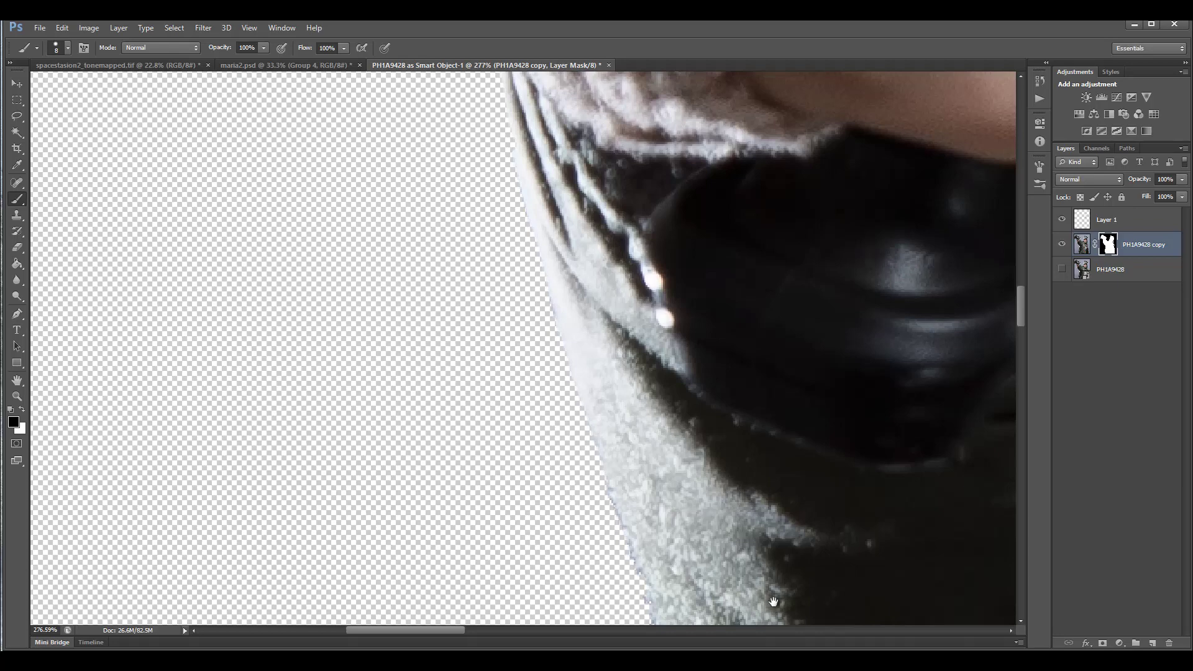
pyautogui.moveTo(774, 601); pyautogui.dragTo(765, 234)
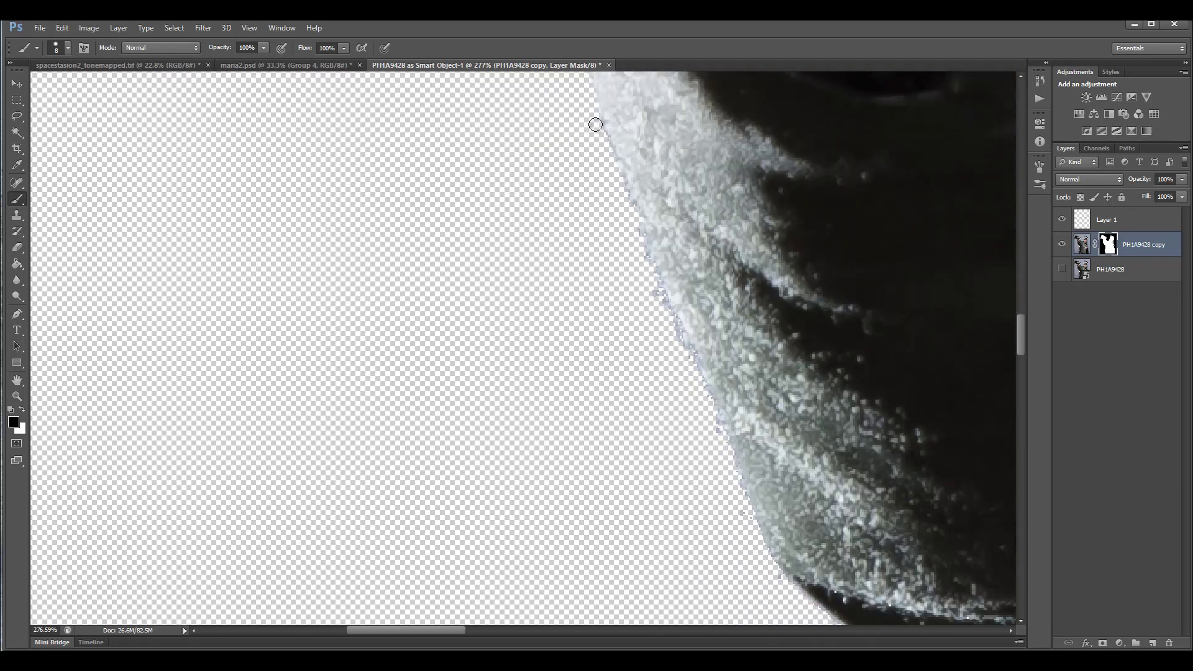
pyautogui.moveTo(611, 156)
pyautogui.mouseDown()
pyautogui.moveTo(752, 529)
pyautogui.moveTo(878, 601)
pyautogui.moveTo(799, 349)
pyautogui.moveTo(749, 252)
pyautogui.moveTo(712, 248)
pyautogui.moveTo(608, 165)
pyautogui.mouseUp()
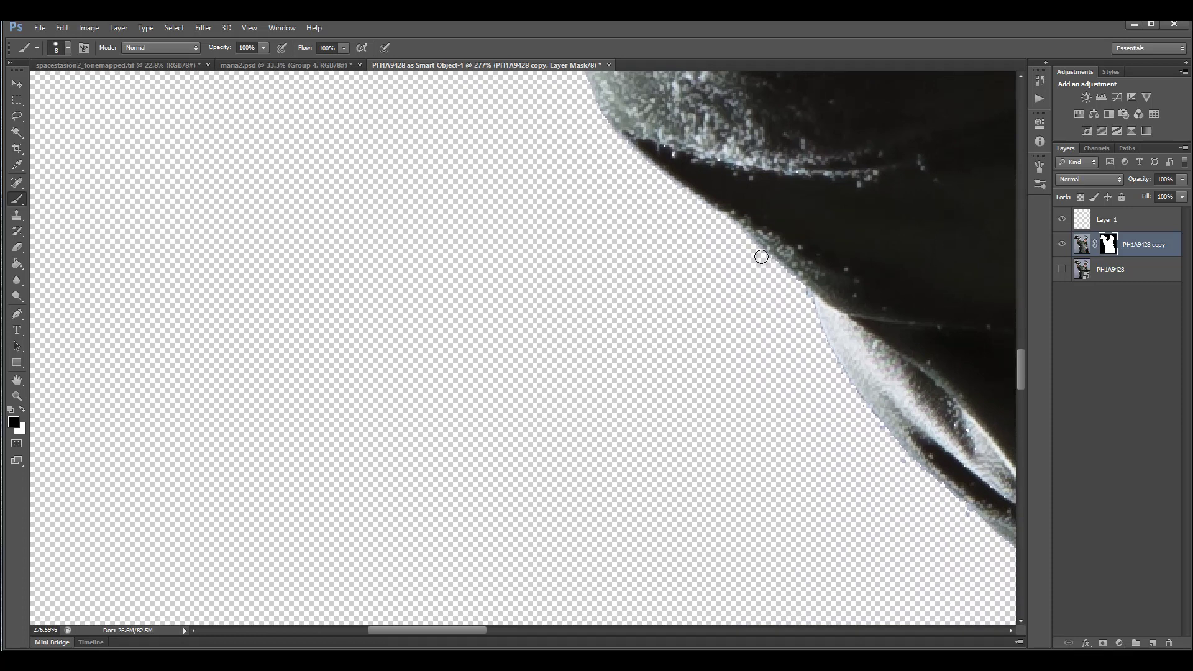
pyautogui.moveTo(817, 312)
pyautogui.mouseDown()
pyautogui.moveTo(928, 483)
pyautogui.moveTo(799, 407)
pyautogui.moveTo(590, 189)
pyautogui.mouseUp()
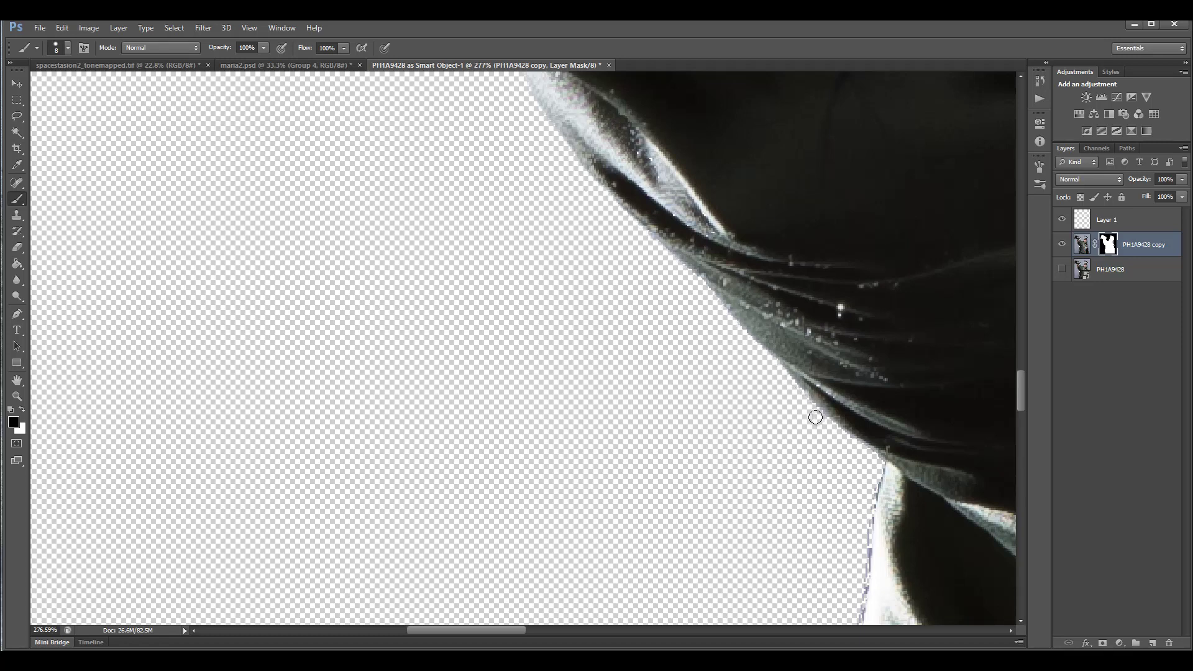
# Step: Mask out the bluish fringe along the jacket's side, from where the sleeve meets it down to the worn, speckled patch
pyautogui.moveTo(946, 561); pyautogui.dragTo(838, 303)
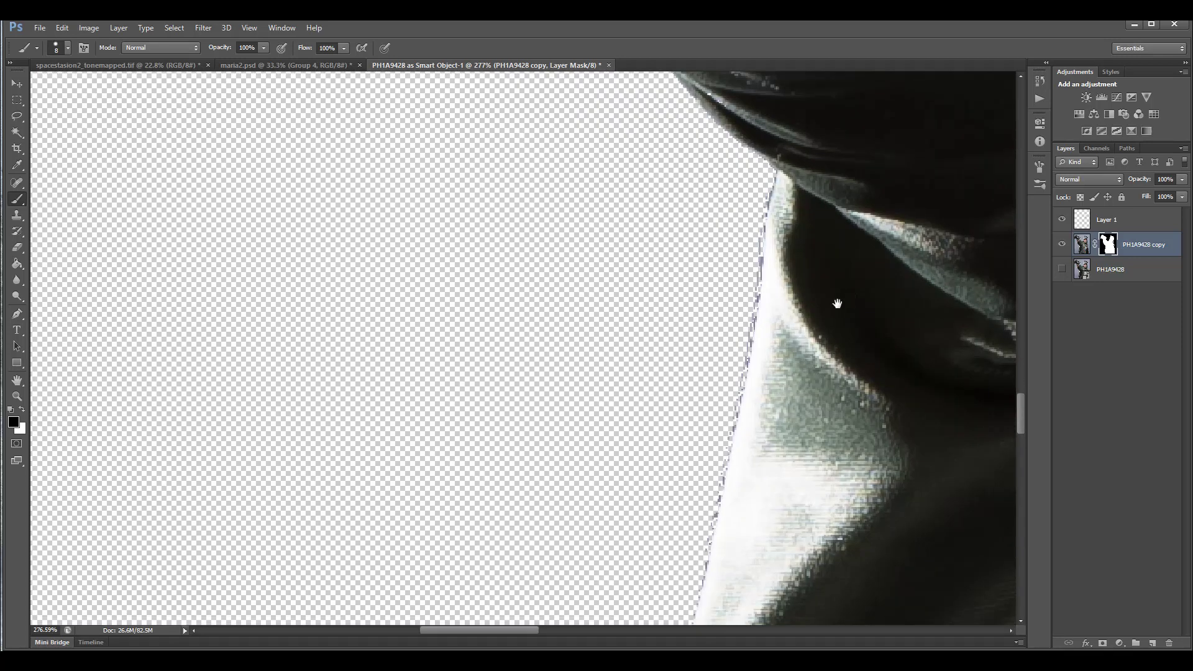
pyautogui.moveTo(766, 198)
pyautogui.mouseDown()
pyautogui.moveTo(696, 586)
pyautogui.moveTo(711, 535)
pyautogui.mouseUp()
pyautogui.moveTo(791, 530)
pyautogui.mouseDown()
pyautogui.moveTo(802, 260)
pyautogui.moveTo(740, 173)
pyautogui.mouseUp()
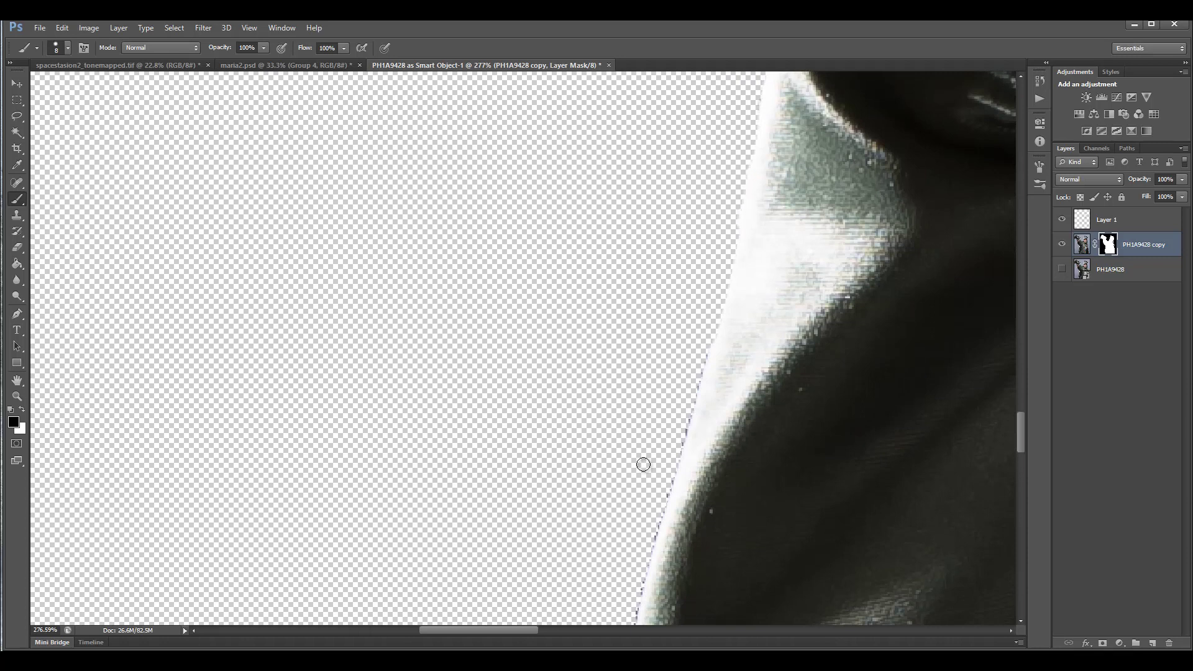
pyautogui.moveTo(701, 358); pyautogui.dragTo(650, 539)
pyautogui.moveTo(735, 599)
pyautogui.mouseDown()
pyautogui.moveTo(759, 421)
pyautogui.moveTo(760, 220)
pyautogui.mouseUp()
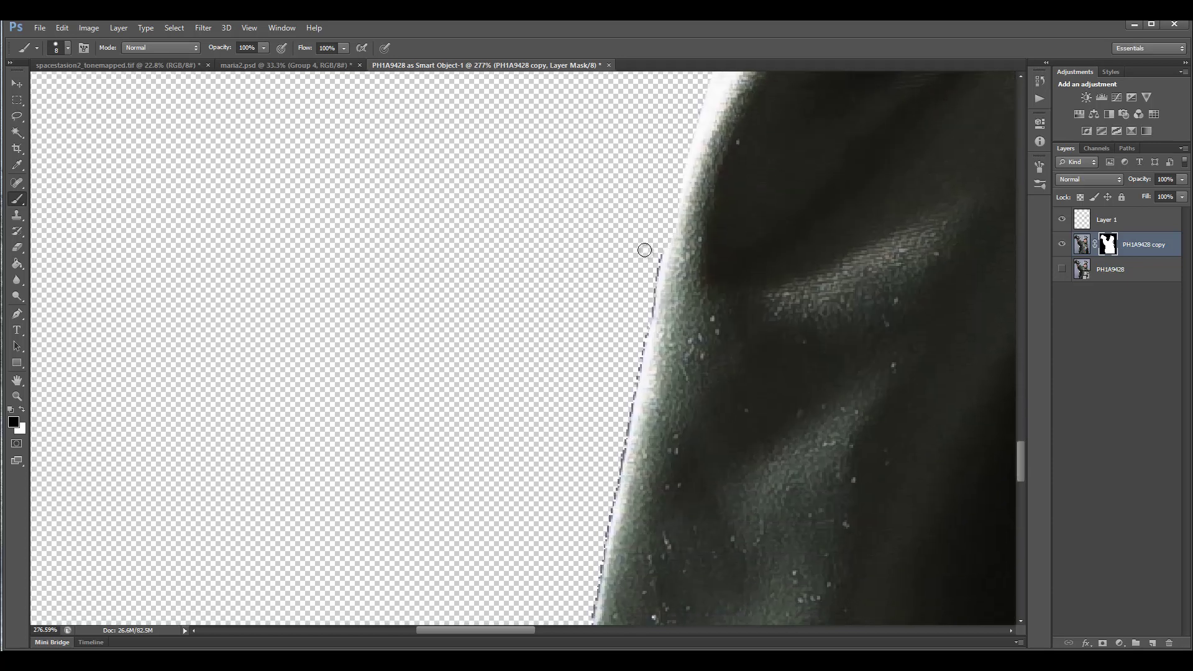
pyautogui.moveTo(656, 248)
pyautogui.mouseDown()
pyautogui.moveTo(586, 616)
pyautogui.moveTo(642, 417)
pyautogui.mouseUp()
pyautogui.moveTo(696, 578); pyautogui.dragTo(708, 140)
pyautogui.moveTo(608, 160); pyautogui.dragTo(568, 463)
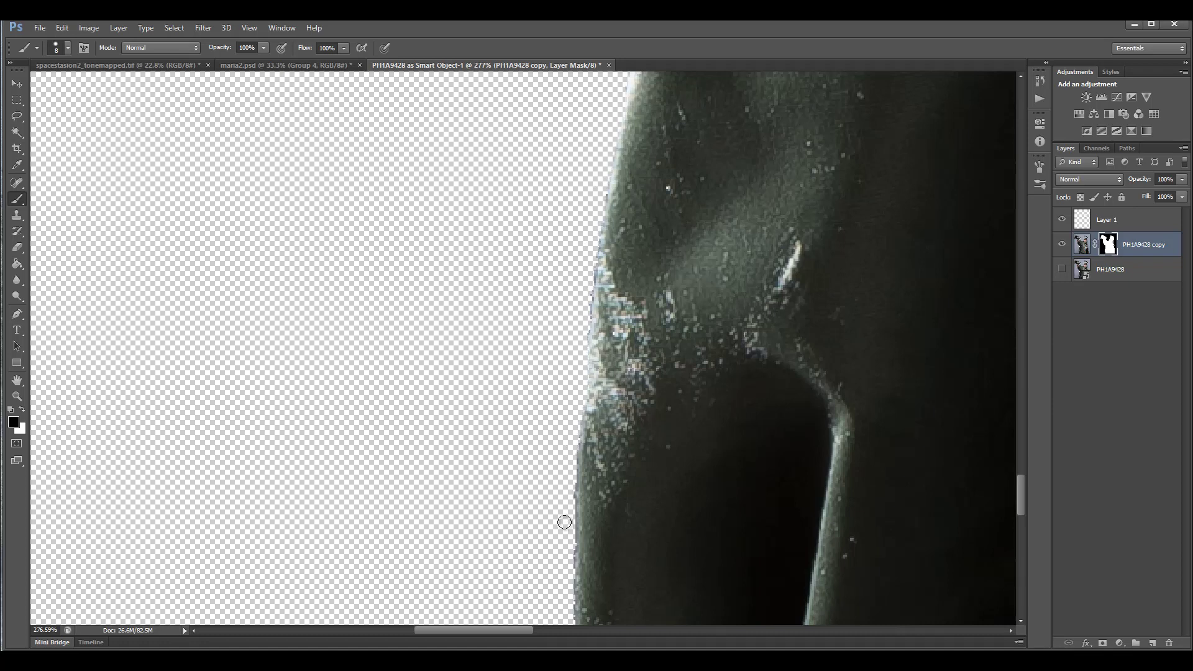
# Step: Mask out the fringe along the jacket's lower side and the leftover background beside the grey knit hem
pyautogui.moveTo(674, 501); pyautogui.dragTo(693, 191)
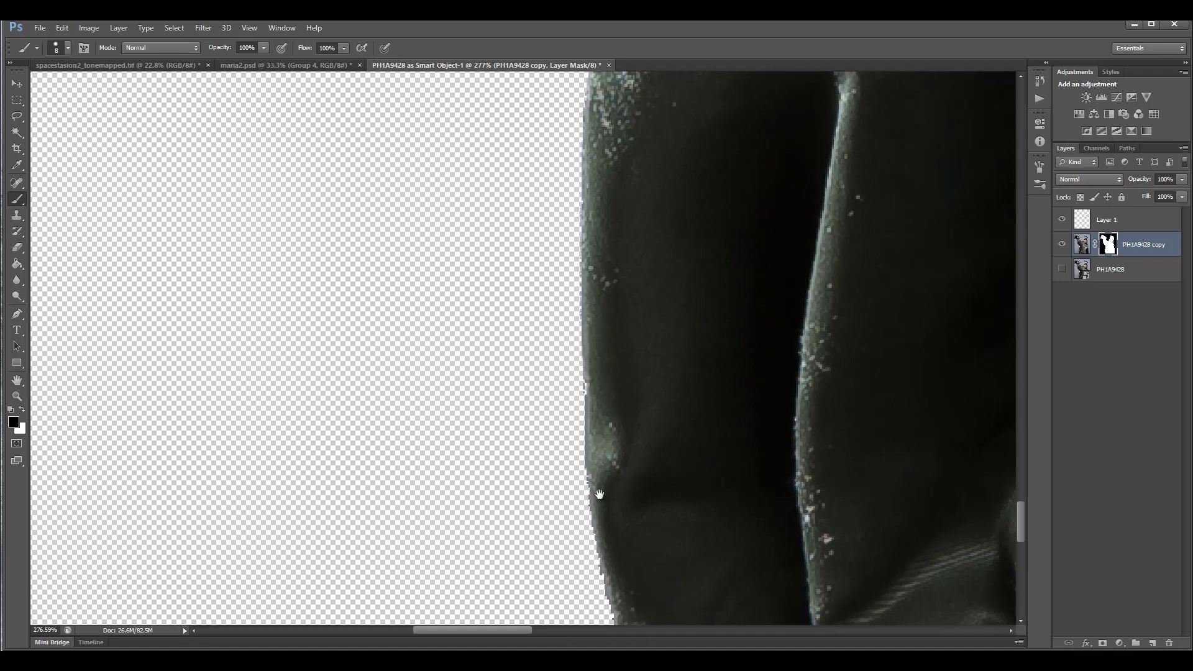
pyautogui.moveTo(599, 494); pyautogui.dragTo(618, 198)
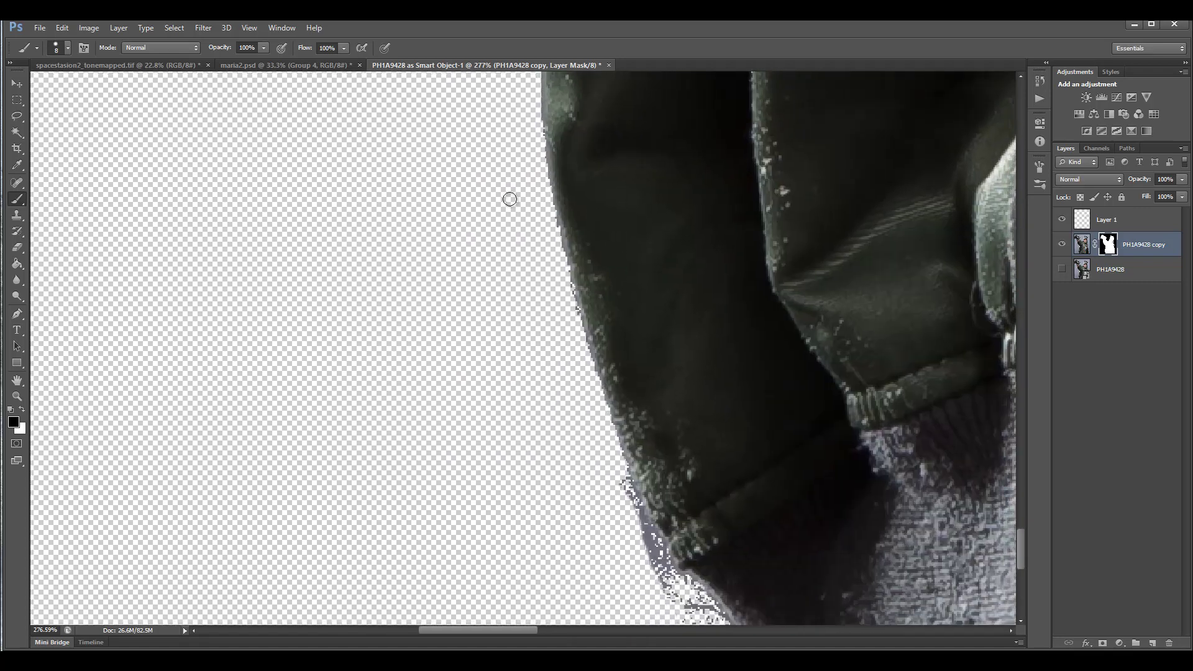
pyautogui.moveTo(538, 138)
pyautogui.mouseDown()
pyautogui.moveTo(596, 384)
pyautogui.moveTo(579, 339)
pyautogui.moveTo(591, 369)
pyautogui.moveTo(584, 331)
pyautogui.moveTo(644, 543)
pyautogui.moveTo(607, 580)
pyautogui.mouseUp()
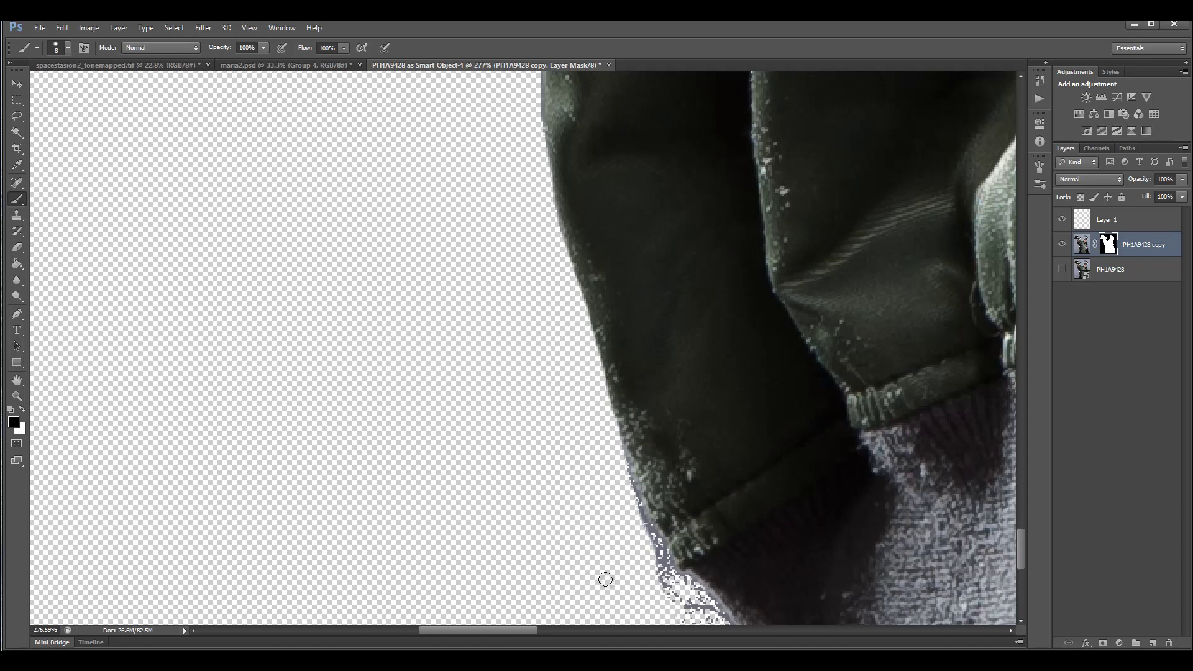
pyautogui.scroll(-3, 714, 435)
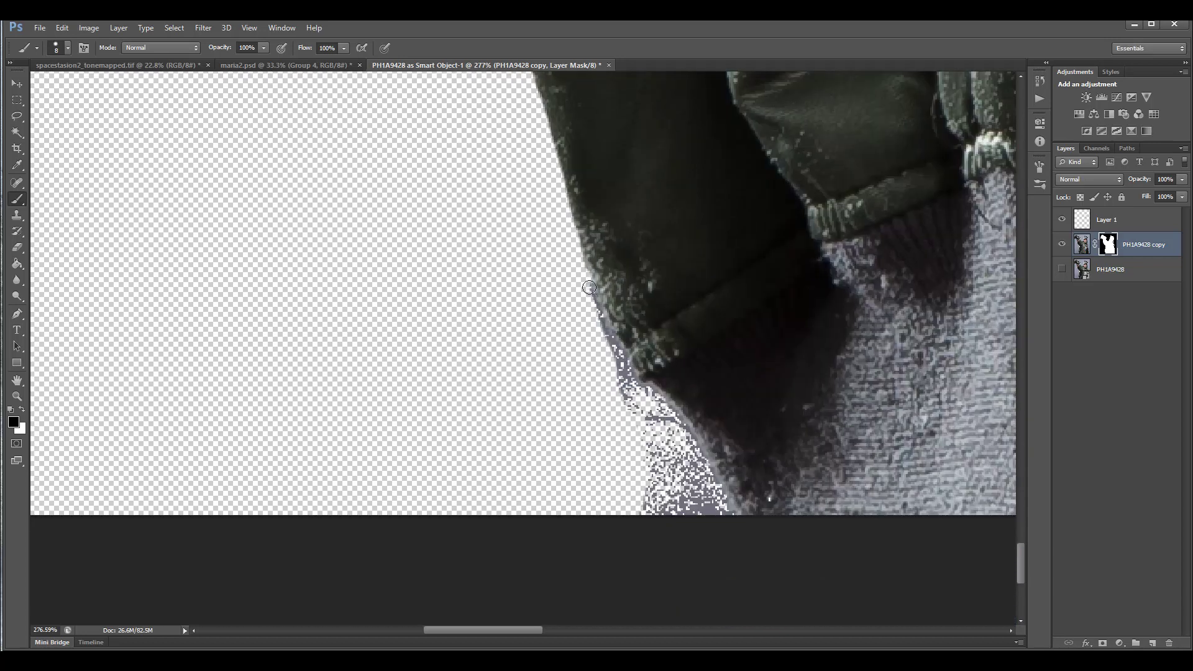
pyautogui.moveTo(589, 287)
pyautogui.mouseDown()
pyautogui.moveTo(626, 389)
pyautogui.moveTo(677, 422)
pyautogui.moveTo(731, 518)
pyautogui.moveTo(648, 511)
pyautogui.moveTo(685, 511)
pyautogui.moveTo(641, 497)
pyautogui.moveTo(620, 407)
pyautogui.moveTo(678, 479)
pyautogui.moveTo(653, 459)
pyautogui.moveTo(678, 443)
pyautogui.moveTo(698, 480)
pyautogui.moveTo(639, 398)
pyautogui.moveTo(688, 493)
pyautogui.mouseUp()
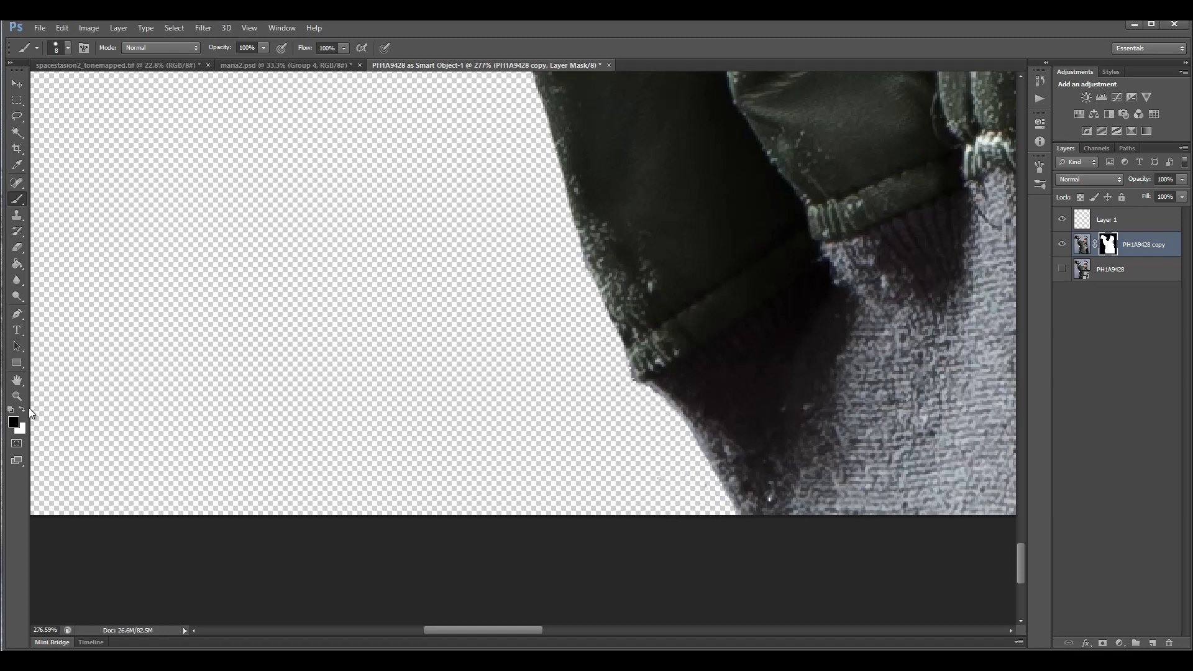
# Step: Clean up the mask in black along the jacket's opposite lower edge beside the zipper, up to the yellow-bordered patch
pyautogui.click(24, 408)
pyautogui.moveTo(885, 309); pyautogui.dragTo(522, 327)
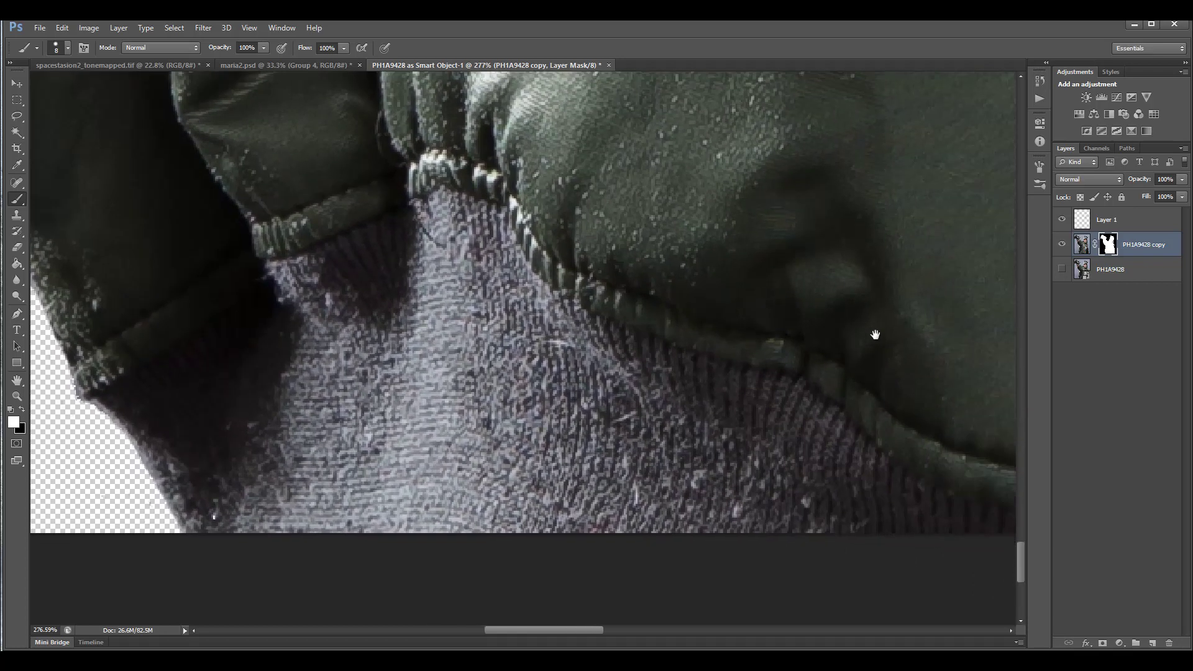
pyautogui.moveTo(879, 334); pyautogui.dragTo(506, 327)
pyautogui.moveTo(719, 338); pyautogui.dragTo(350, 433)
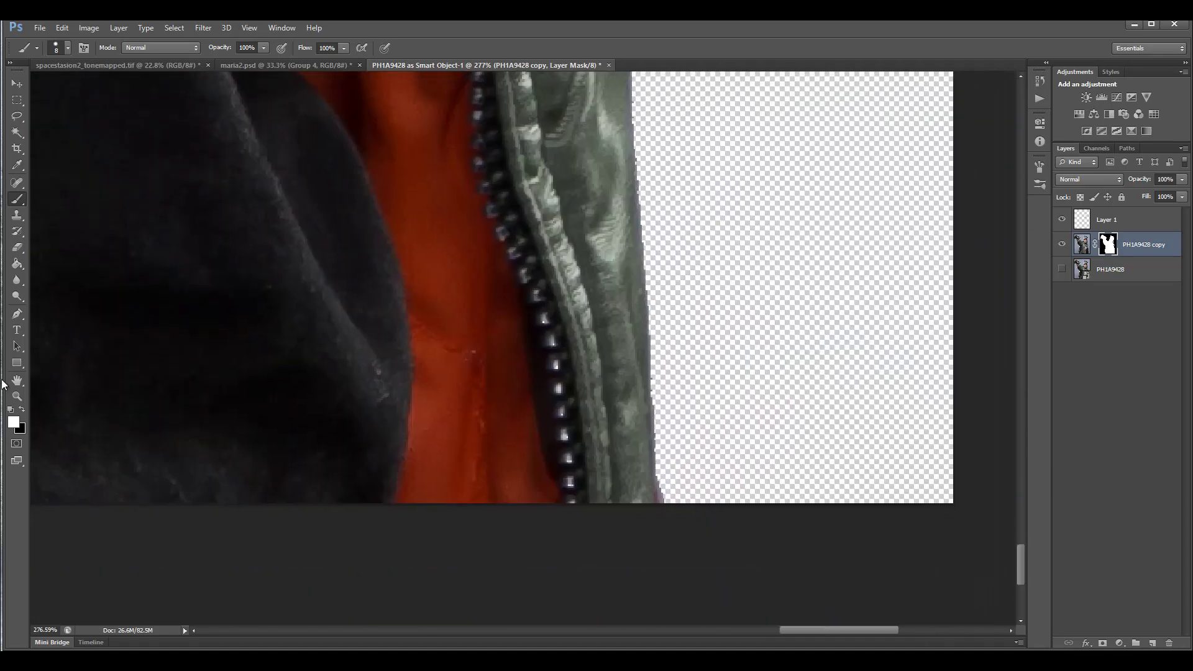
pyautogui.click(22, 409)
pyautogui.moveTo(676, 194); pyautogui.dragTo(664, 590)
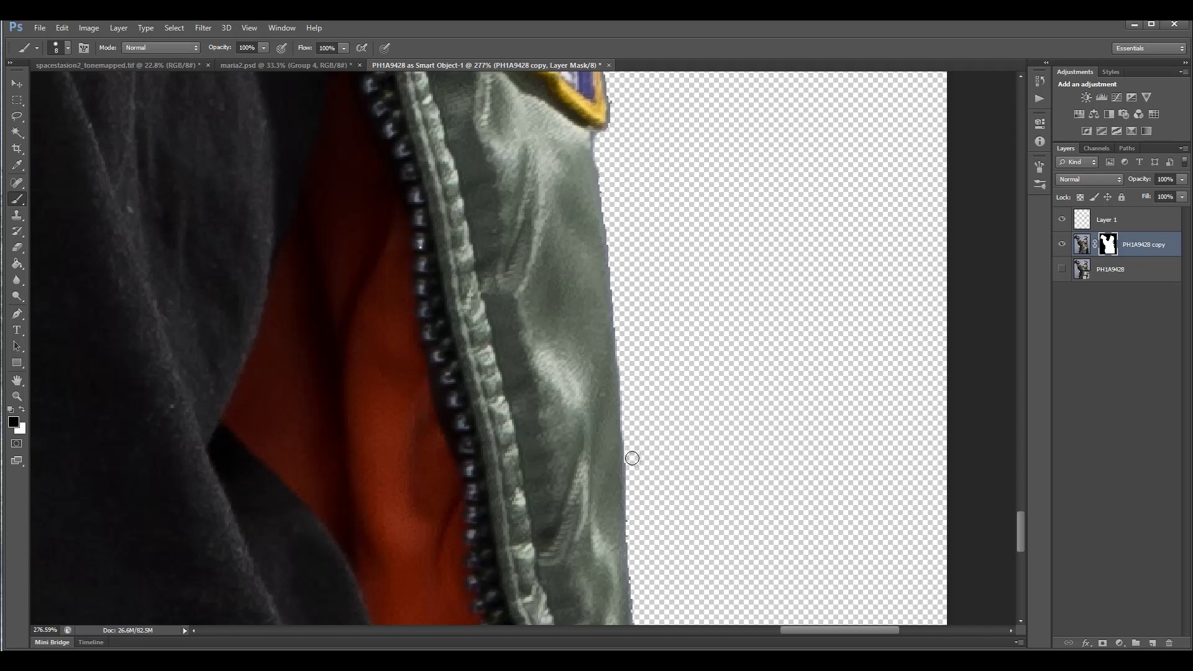
# Step: Mask out the grey fringe along the outer edge of the blue and yellow embroidered patch, from bottom corner to top
pyautogui.moveTo(680, 222)
pyautogui.mouseDown()
pyautogui.moveTo(647, 306)
pyautogui.moveTo(623, 535)
pyautogui.mouseUp()
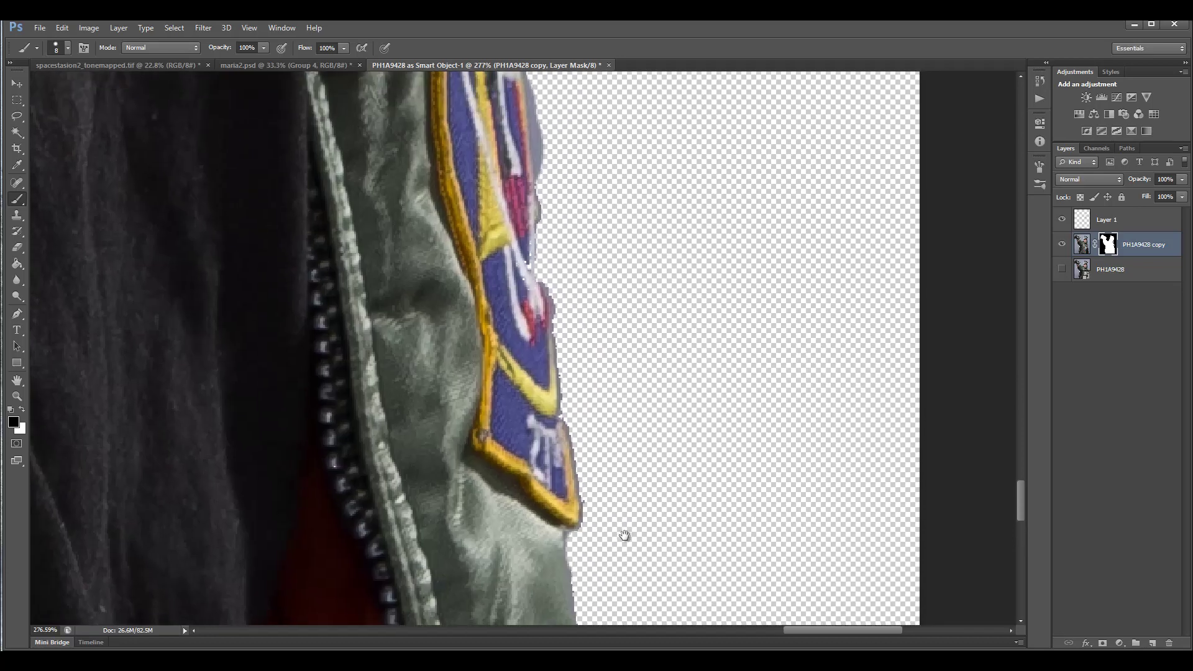
pyautogui.moveTo(532, 85); pyautogui.dragTo(544, 169)
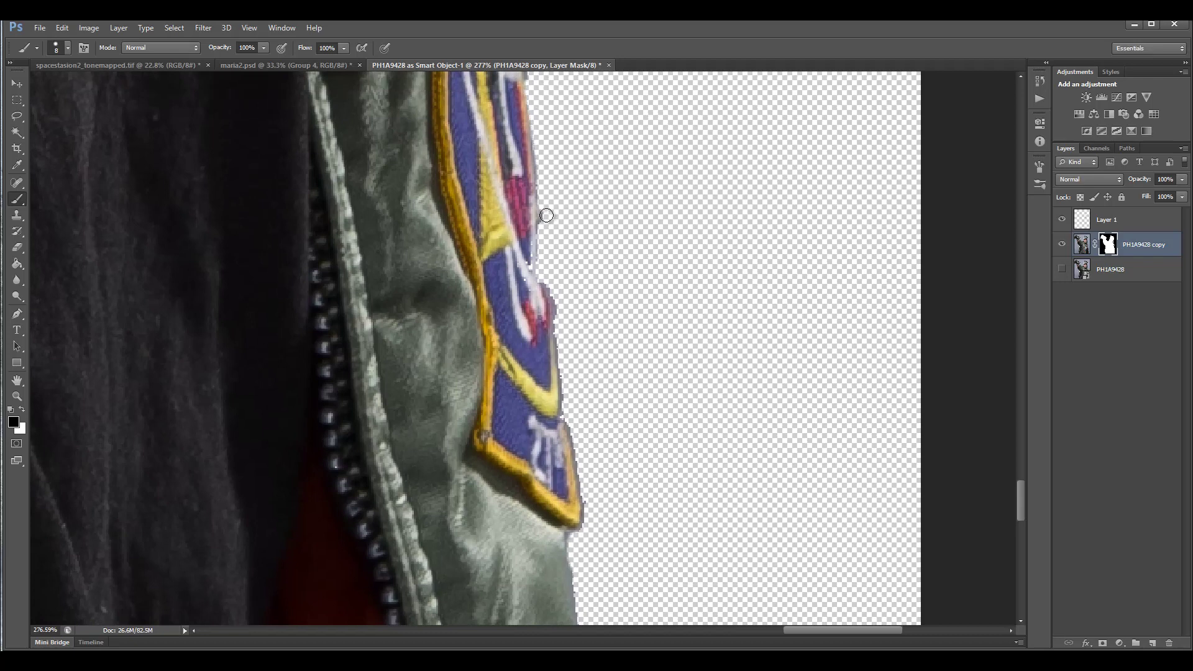
pyautogui.moveTo(555, 296)
pyautogui.mouseDown()
pyautogui.moveTo(586, 527)
pyautogui.moveTo(571, 560)
pyautogui.mouseUp()
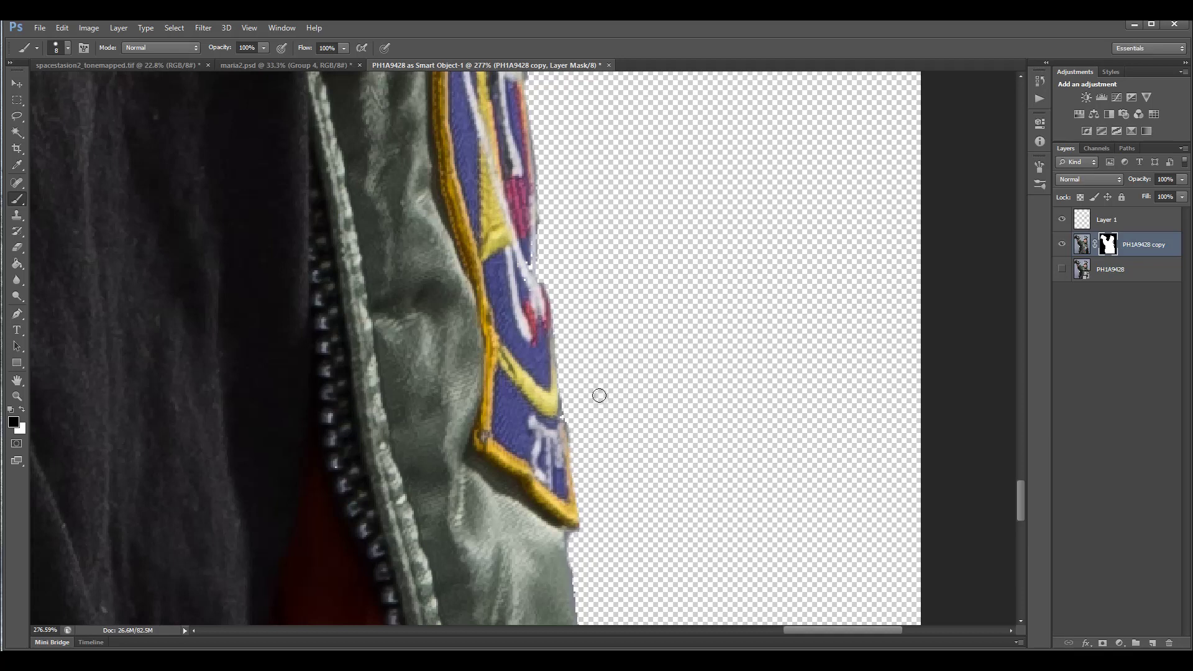
pyautogui.moveTo(602, 206); pyautogui.dragTo(602, 453)
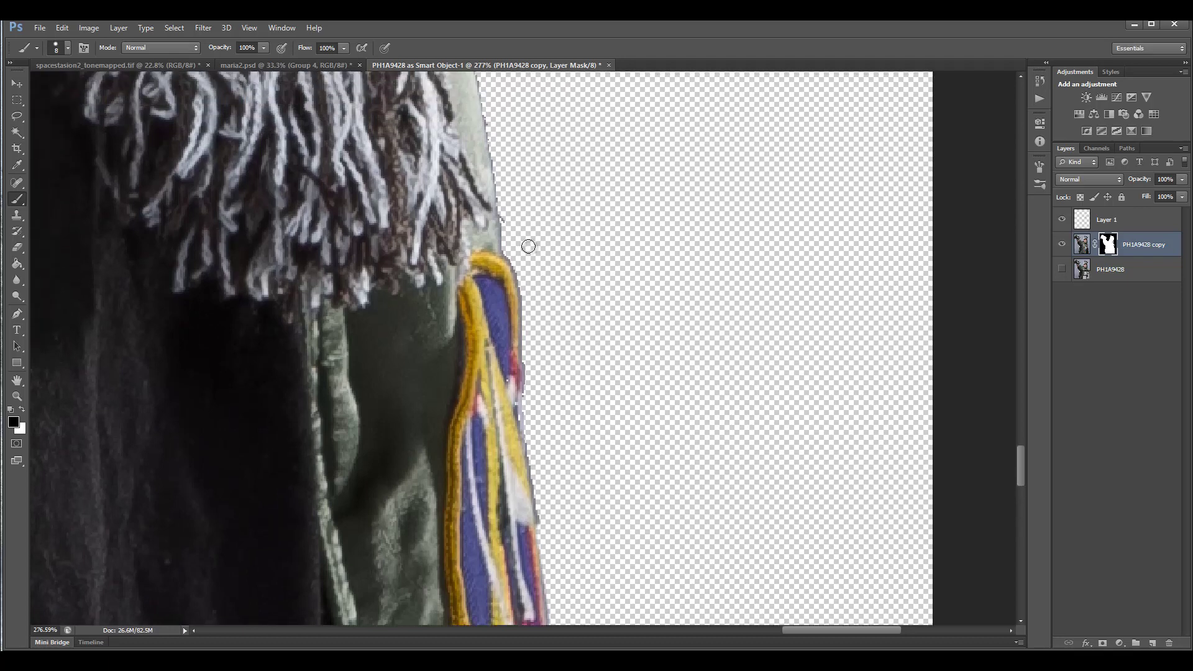
pyautogui.moveTo(519, 267); pyautogui.dragTo(532, 398)
pyautogui.moveTo(535, 457); pyautogui.dragTo(557, 549)
# Step: Mask out the fringe along the green jacket edge beside the yarn tassel, just above the embroidered patch
pyautogui.moveTo(528, 214); pyautogui.dragTo(541, 447)
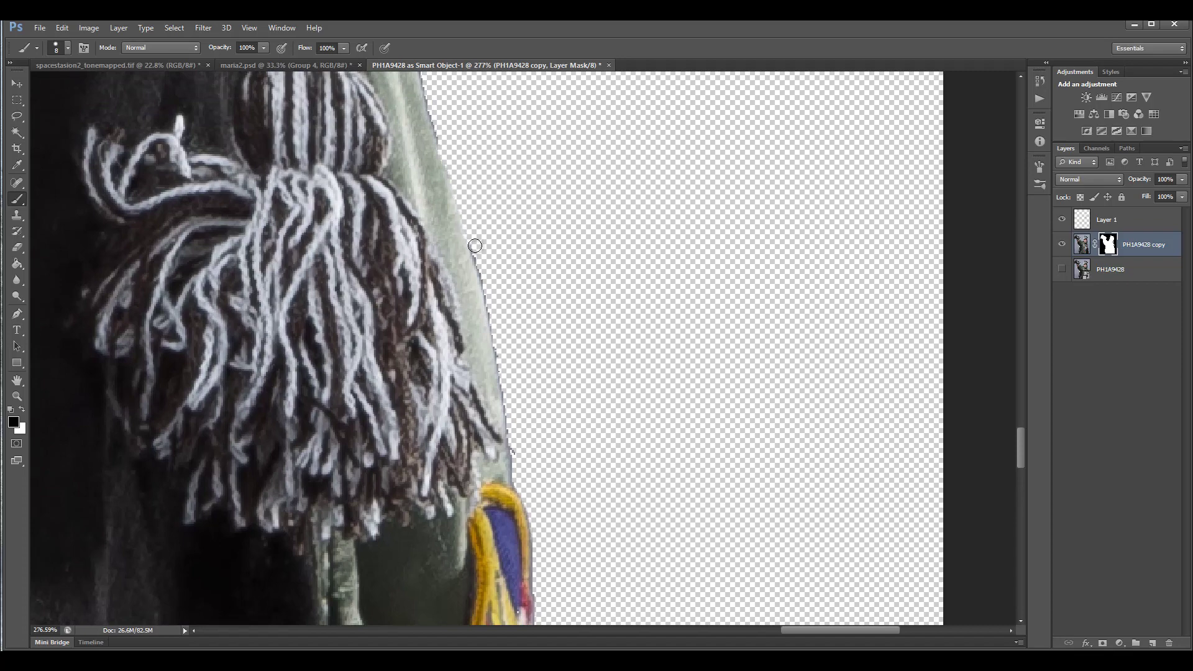
pyautogui.moveTo(481, 265); pyautogui.dragTo(509, 366)
pyautogui.moveTo(516, 415); pyautogui.dragTo(513, 464)
pyautogui.moveTo(506, 363); pyautogui.dragTo(514, 430)
# Step: Mask out the purple fringe along the outer edge of the American flag patch
pyautogui.moveTo(486, 186); pyautogui.dragTo(501, 503)
pyautogui.moveTo(431, 350); pyautogui.dragTo(469, 474)
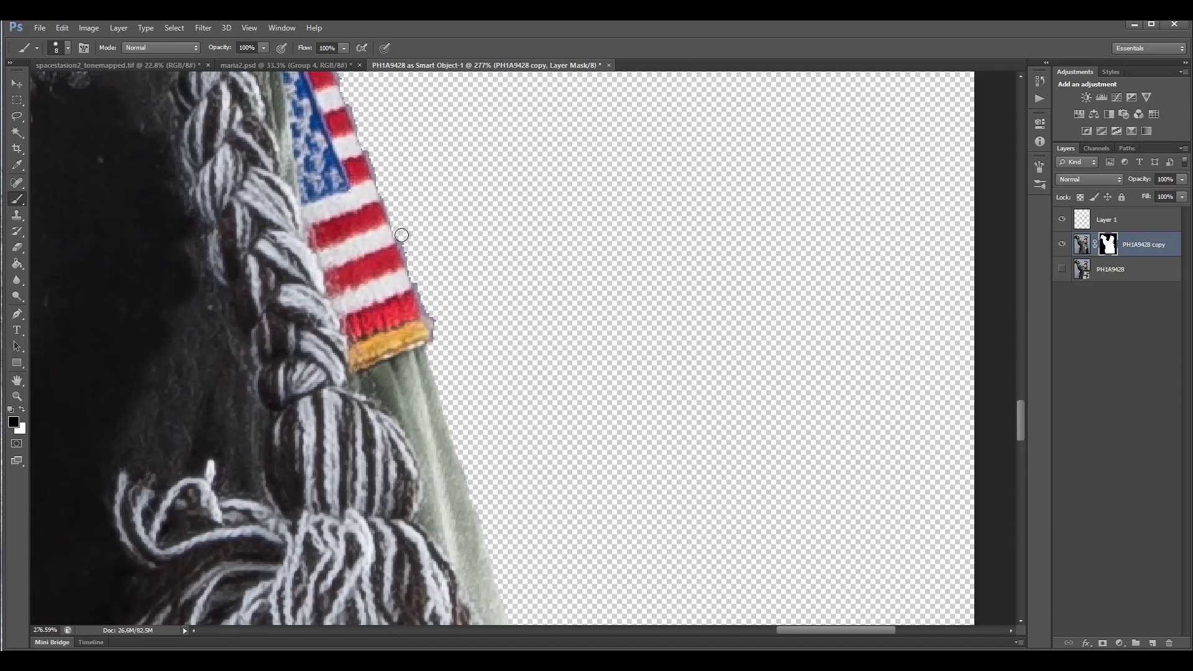
pyautogui.moveTo(401, 235)
pyautogui.mouseDown()
pyautogui.moveTo(440, 362)
pyautogui.moveTo(437, 347)
pyautogui.moveTo(396, 331)
pyautogui.moveTo(434, 504)
pyautogui.mouseUp()
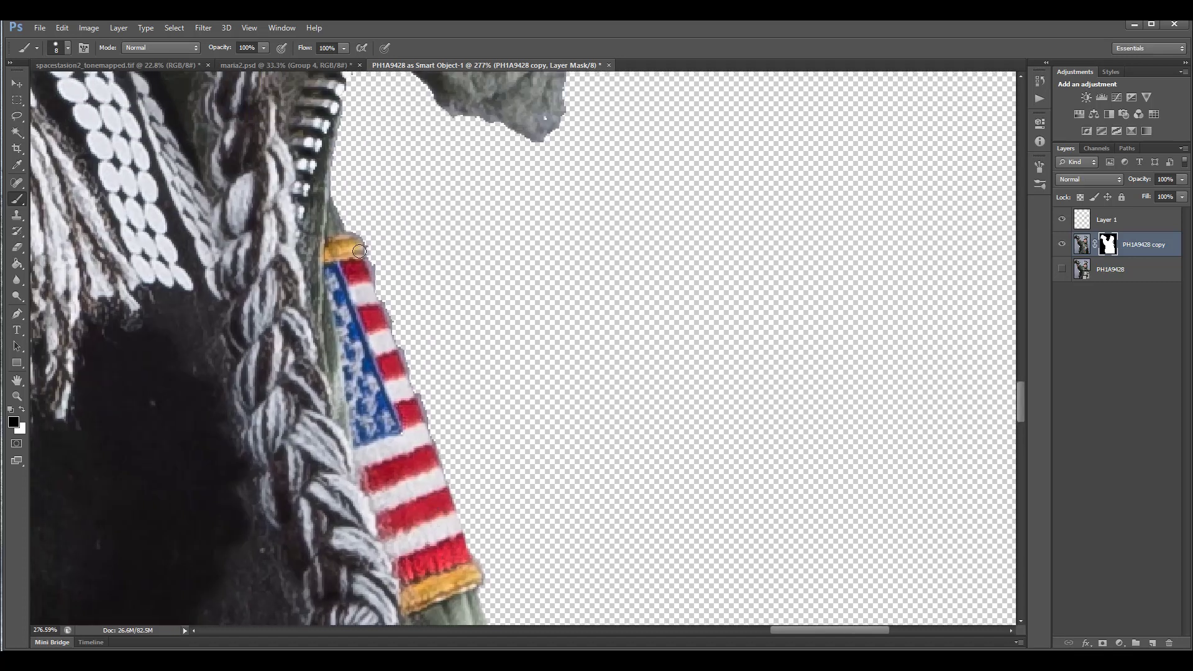
pyautogui.moveTo(375, 271); pyautogui.dragTo(451, 474)
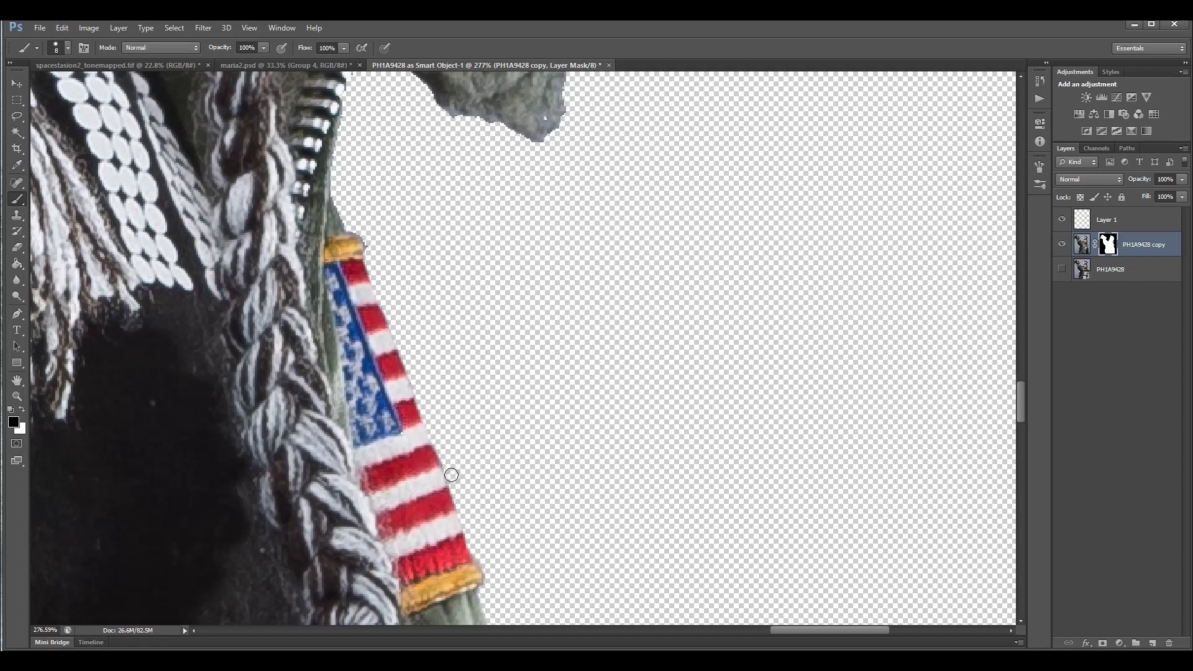
# Step: Clean up the mask in black along the underside of the fleece collar above the flag patch
pyautogui.moveTo(417, 338); pyautogui.dragTo(413, 432)
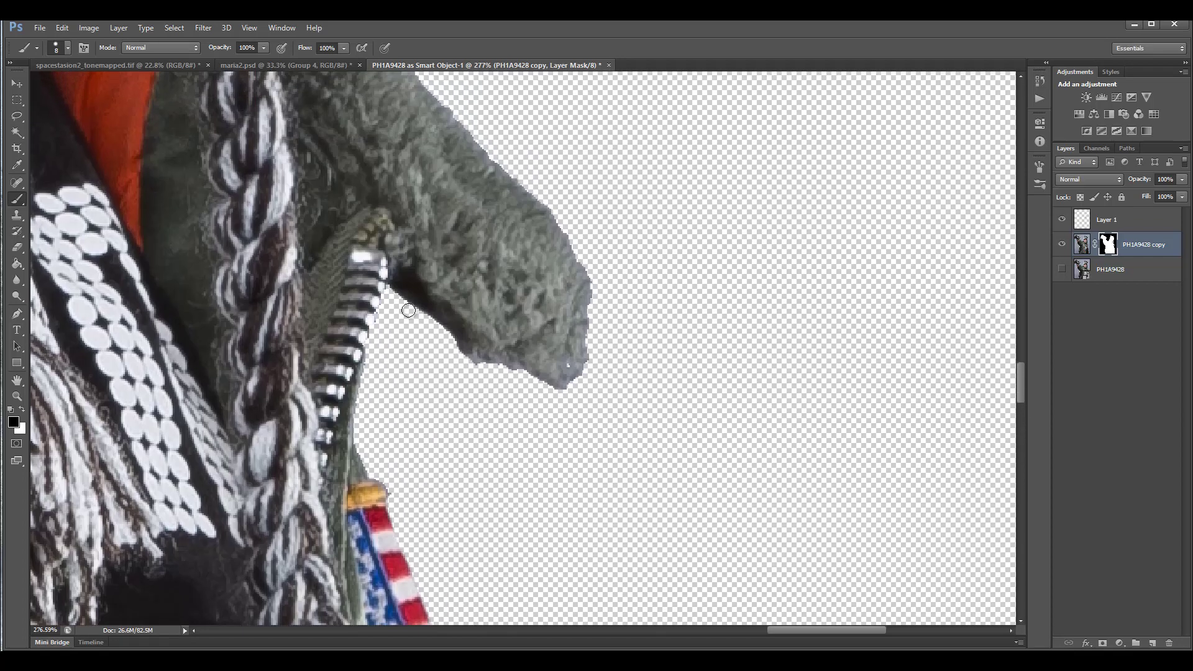
pyautogui.moveTo(454, 349); pyautogui.dragTo(510, 373)
pyautogui.moveTo(485, 201)
pyautogui.mouseDown()
pyautogui.moveTo(506, 440)
pyautogui.moveTo(458, 572)
pyautogui.moveTo(400, 147)
pyautogui.moveTo(411, 423)
pyautogui.moveTo(429, 491)
pyautogui.mouseUp()
# Step: Mask out the speckled fringe along the outer edge of the hat's earflap, from the yarn braid up to eye level
pyautogui.moveTo(274, 186)
pyautogui.mouseDown()
pyautogui.moveTo(330, 263)
pyautogui.moveTo(314, 300)
pyautogui.mouseUp()
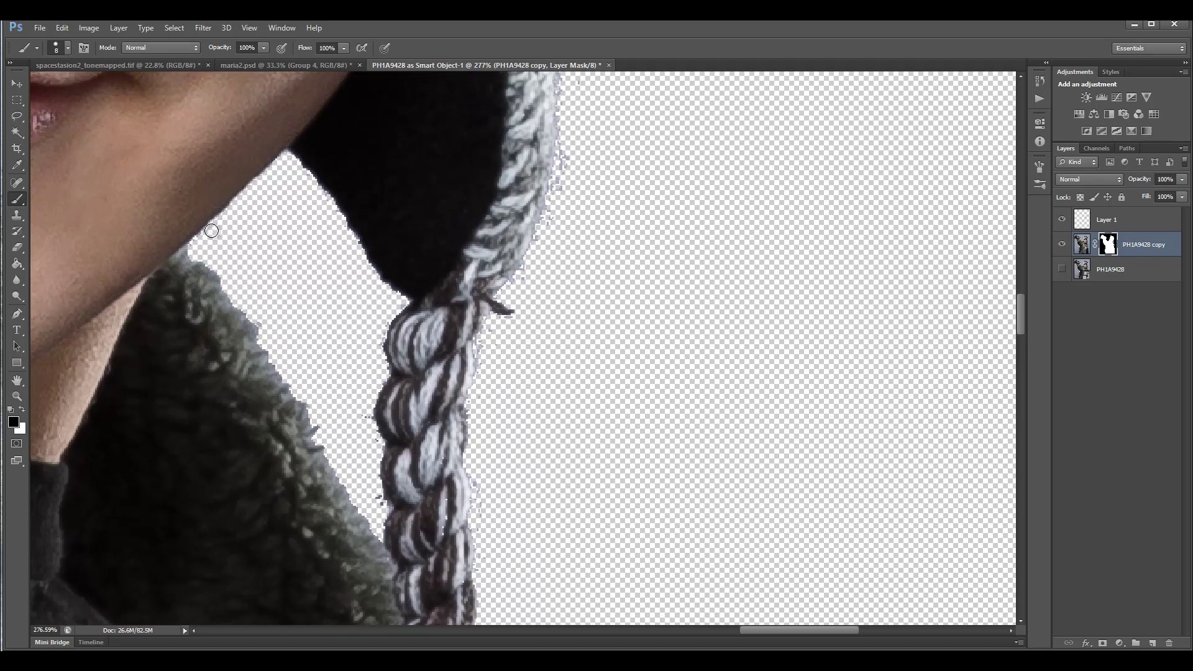
pyautogui.moveTo(660, 208); pyautogui.dragTo(469, 397)
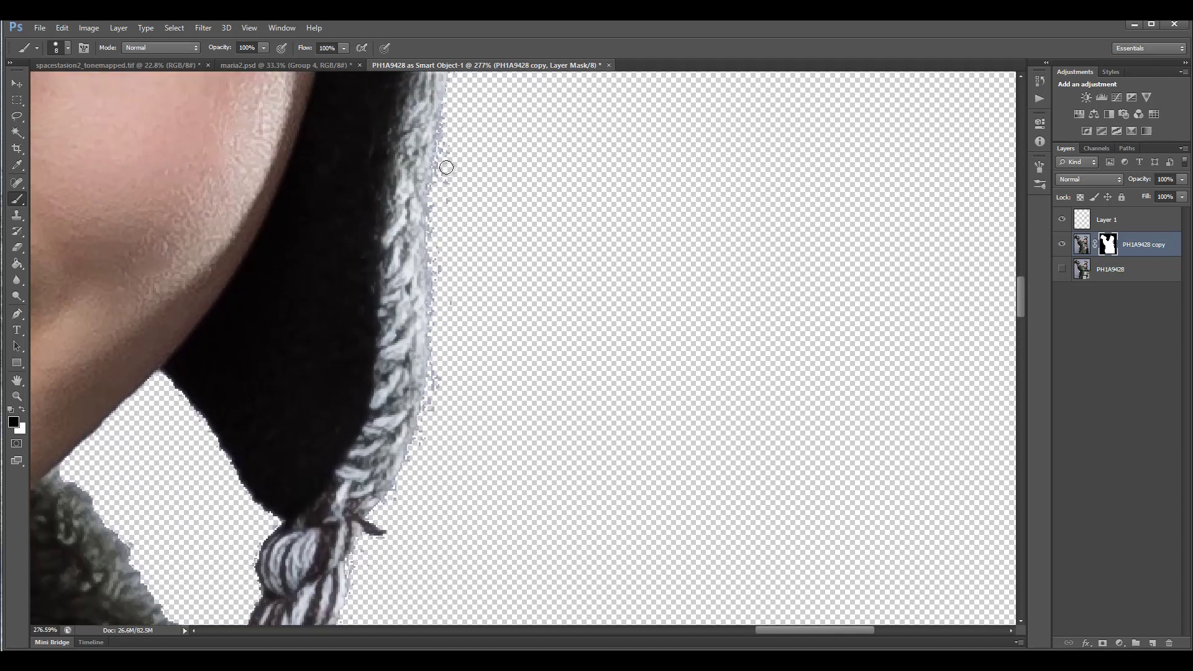
pyautogui.moveTo(509, 172); pyautogui.dragTo(421, 505)
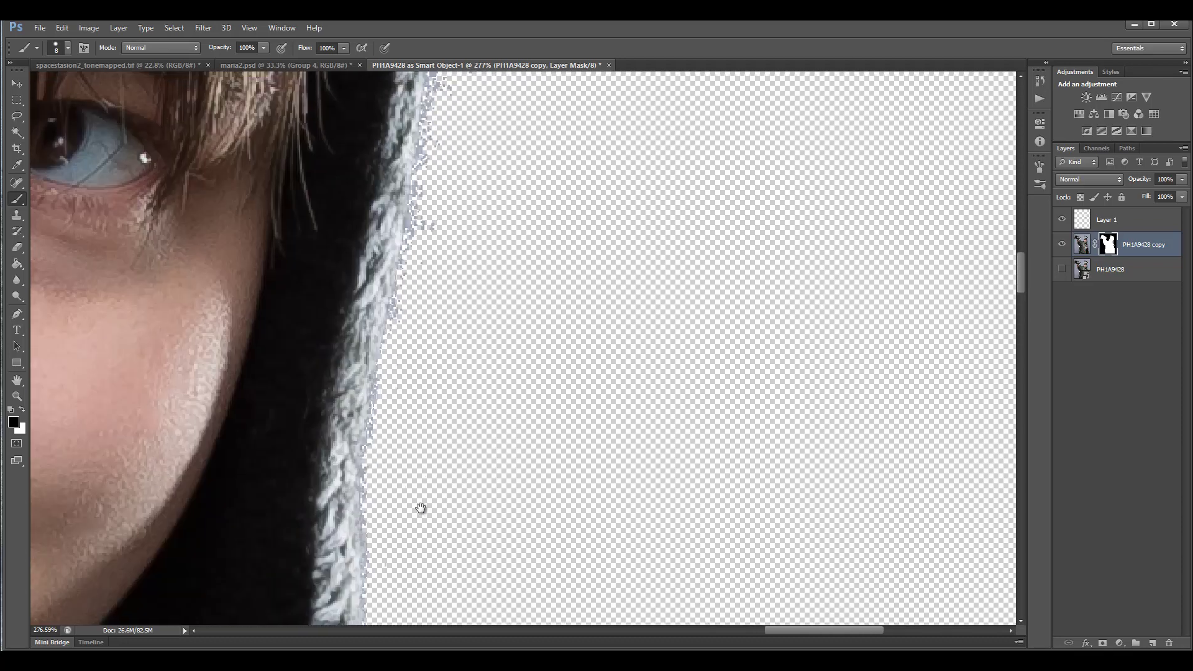
pyautogui.scroll(5, 458, 189)
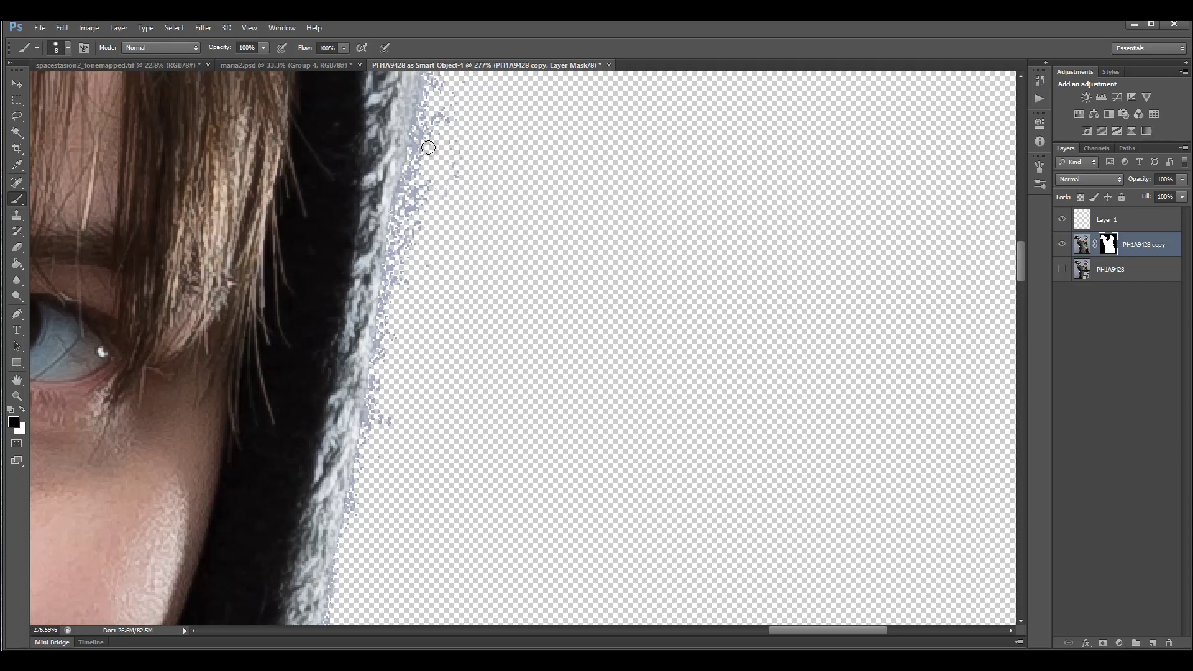
pyautogui.moveTo(428, 147)
pyautogui.mouseDown()
pyautogui.moveTo(383, 323)
pyautogui.moveTo(377, 426)
pyautogui.moveTo(390, 413)
pyautogui.moveTo(377, 466)
pyautogui.mouseUp()
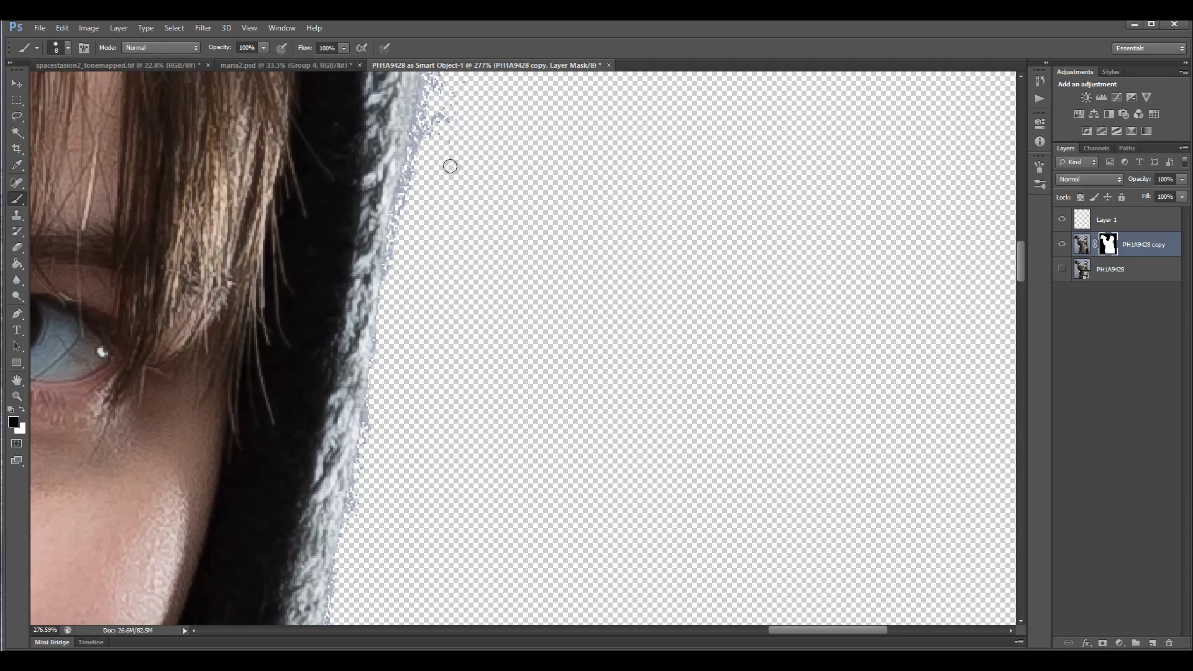
# Step: Mask out the bluish fringe along the hat's outer edge, from beside the hair up to the brown band below the edge button
pyautogui.moveTo(450, 166)
pyautogui.mouseDown()
pyautogui.moveTo(381, 333)
pyautogui.moveTo(318, 390)
pyautogui.moveTo(336, 278)
pyautogui.mouseUp()
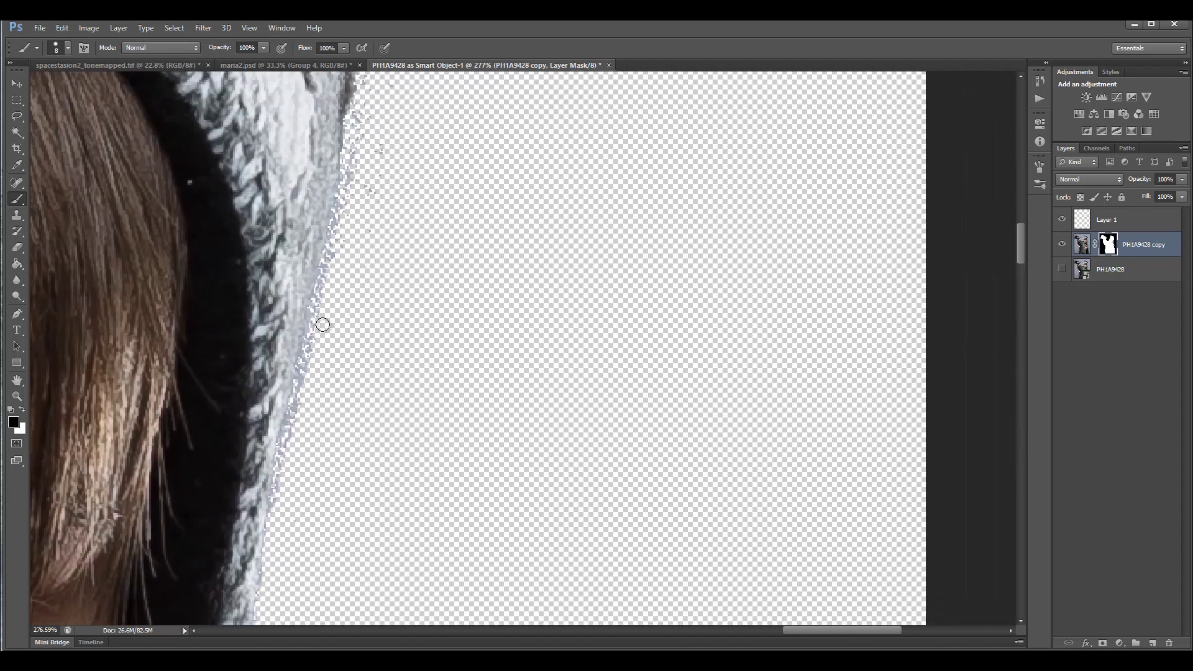
pyautogui.moveTo(323, 324)
pyautogui.mouseDown()
pyautogui.moveTo(324, 274)
pyautogui.moveTo(366, 138)
pyautogui.mouseUp()
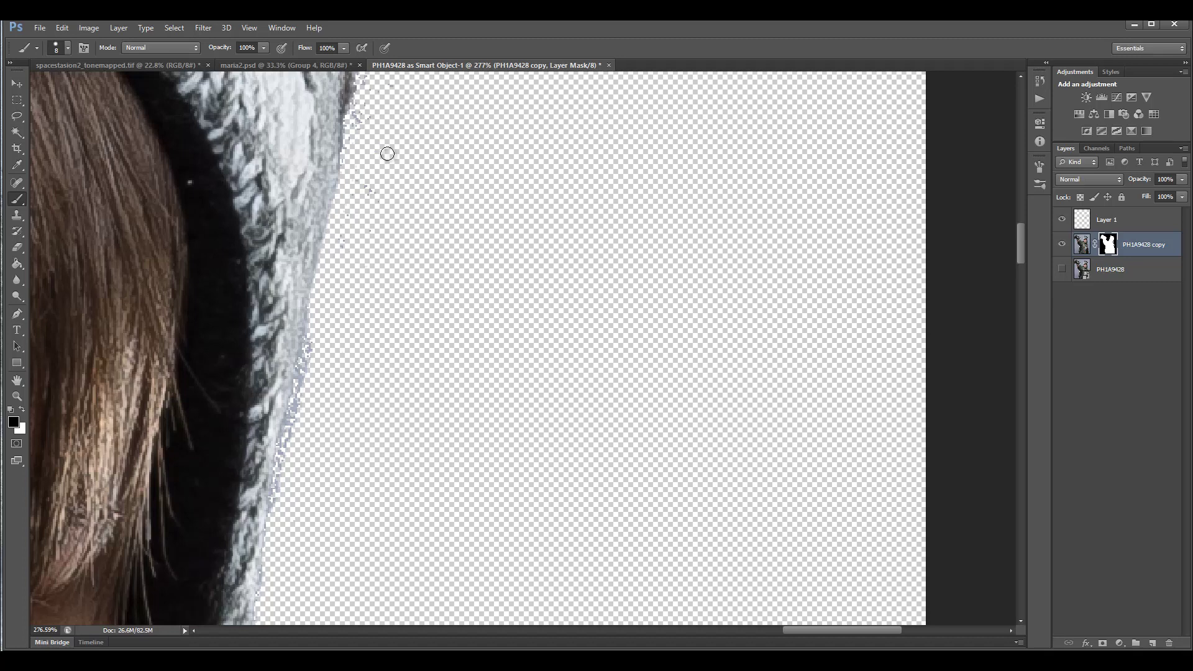
pyautogui.moveTo(331, 302)
pyautogui.mouseDown()
pyautogui.moveTo(274, 498)
pyautogui.moveTo(300, 394)
pyautogui.mouseUp()
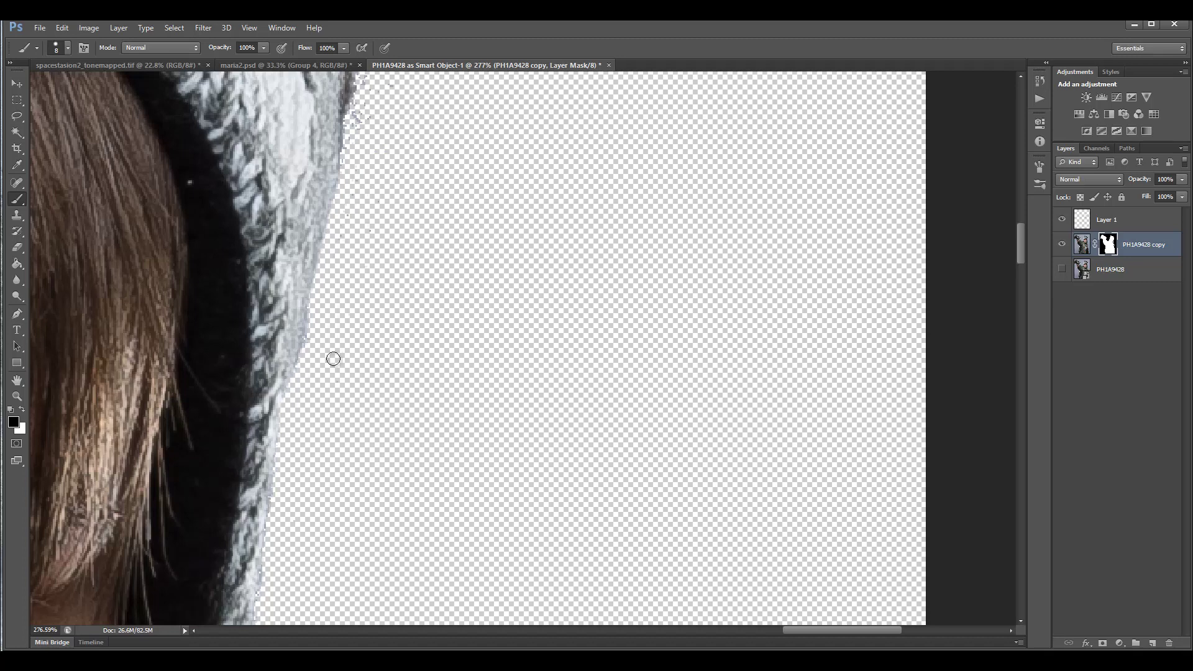
pyautogui.moveTo(399, 213); pyautogui.dragTo(325, 525)
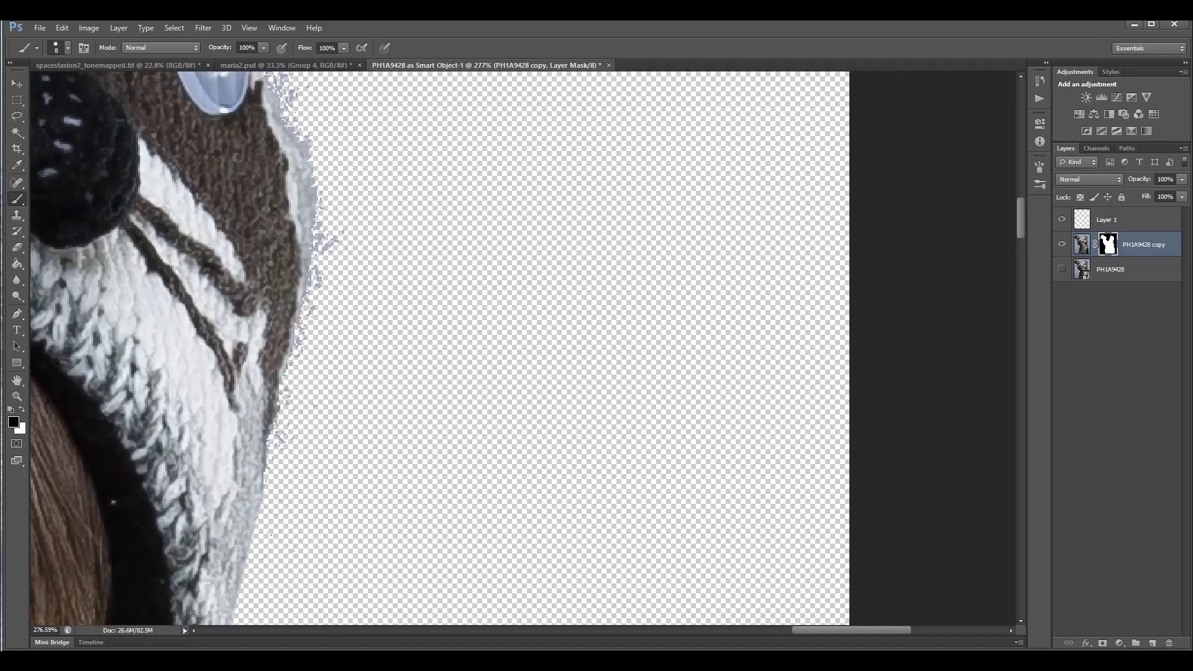
pyautogui.moveTo(287, 93)
pyautogui.mouseDown()
pyautogui.moveTo(323, 183)
pyautogui.moveTo(319, 239)
pyautogui.moveTo(331, 216)
pyautogui.moveTo(283, 443)
pyautogui.moveTo(330, 394)
pyautogui.moveTo(346, 236)
pyautogui.moveTo(453, 498)
pyautogui.mouseUp()
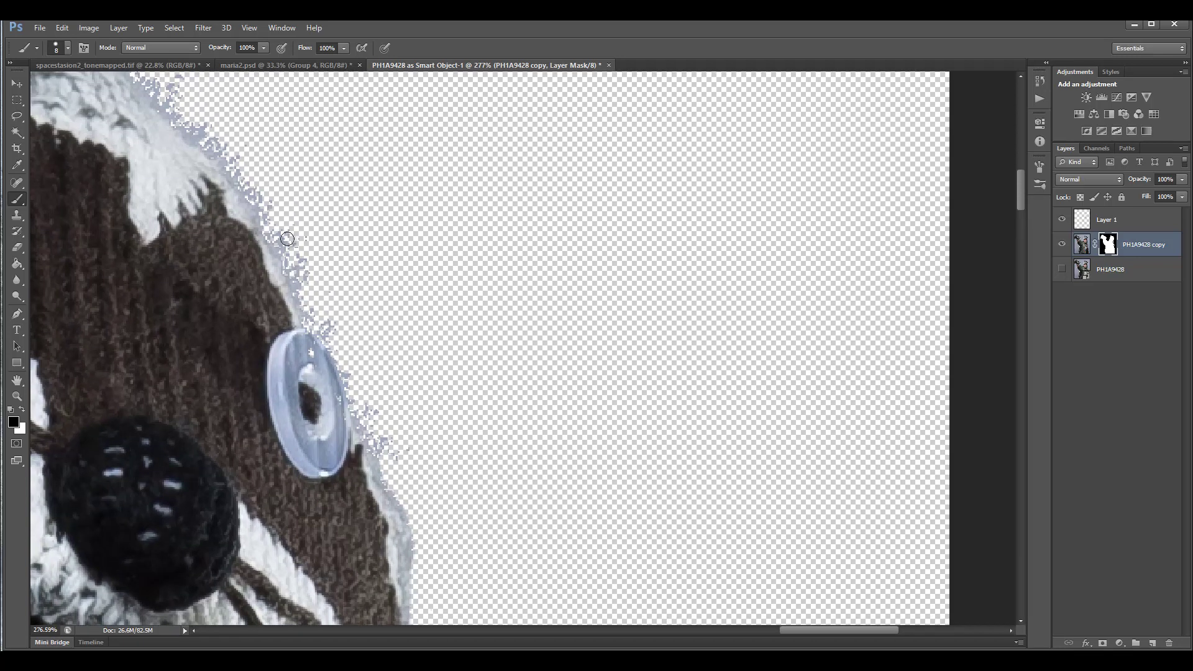
# Step: Mask out the fringe around the blue button on the hat's edge and restore the button's clipped rim with white
pyautogui.moveTo(287, 238)
pyautogui.mouseDown()
pyautogui.moveTo(273, 214)
pyautogui.moveTo(327, 334)
pyautogui.mouseUp()
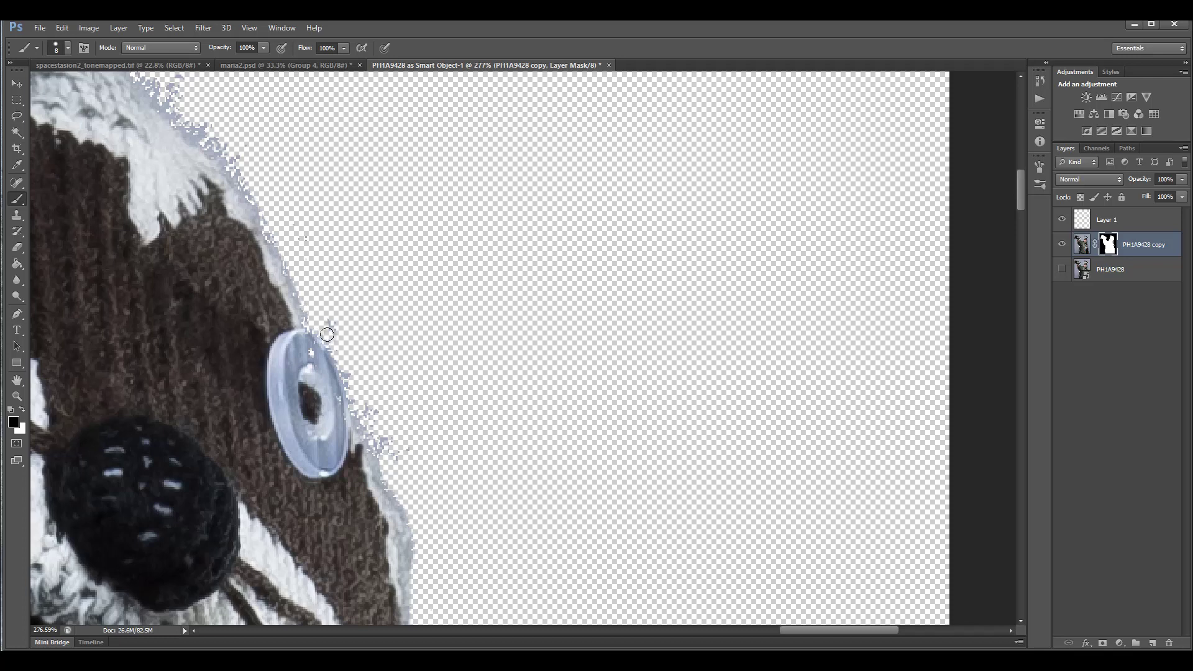
pyautogui.moveTo(348, 374)
pyautogui.mouseDown()
pyautogui.moveTo(406, 499)
pyautogui.moveTo(369, 398)
pyautogui.mouseUp()
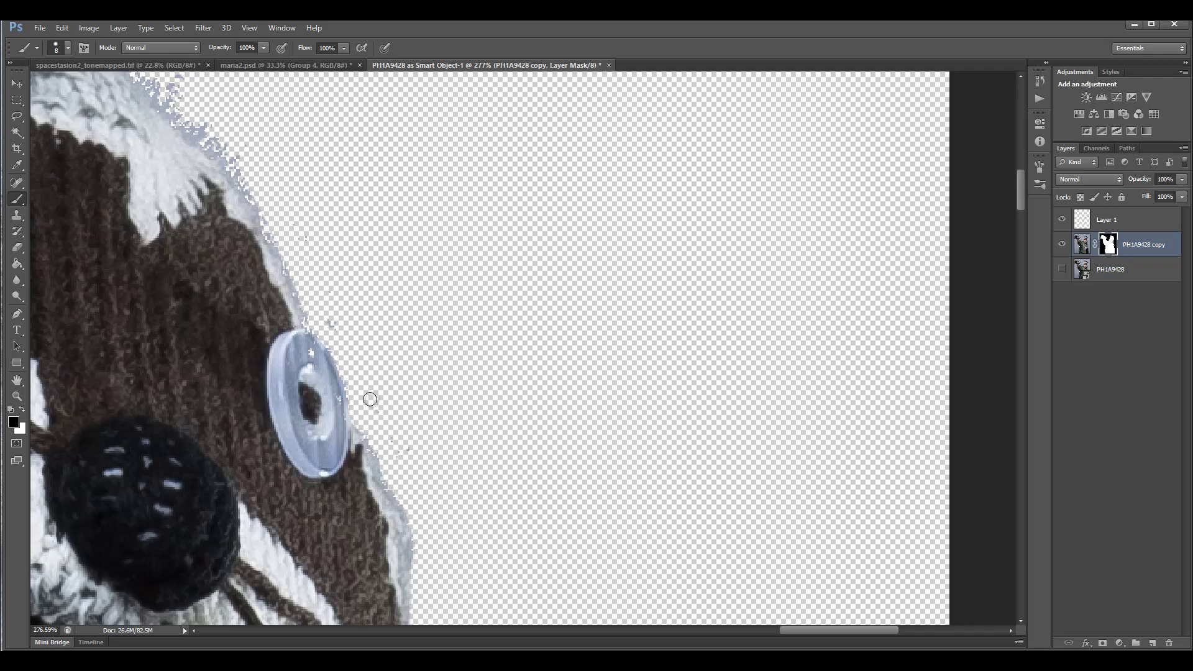
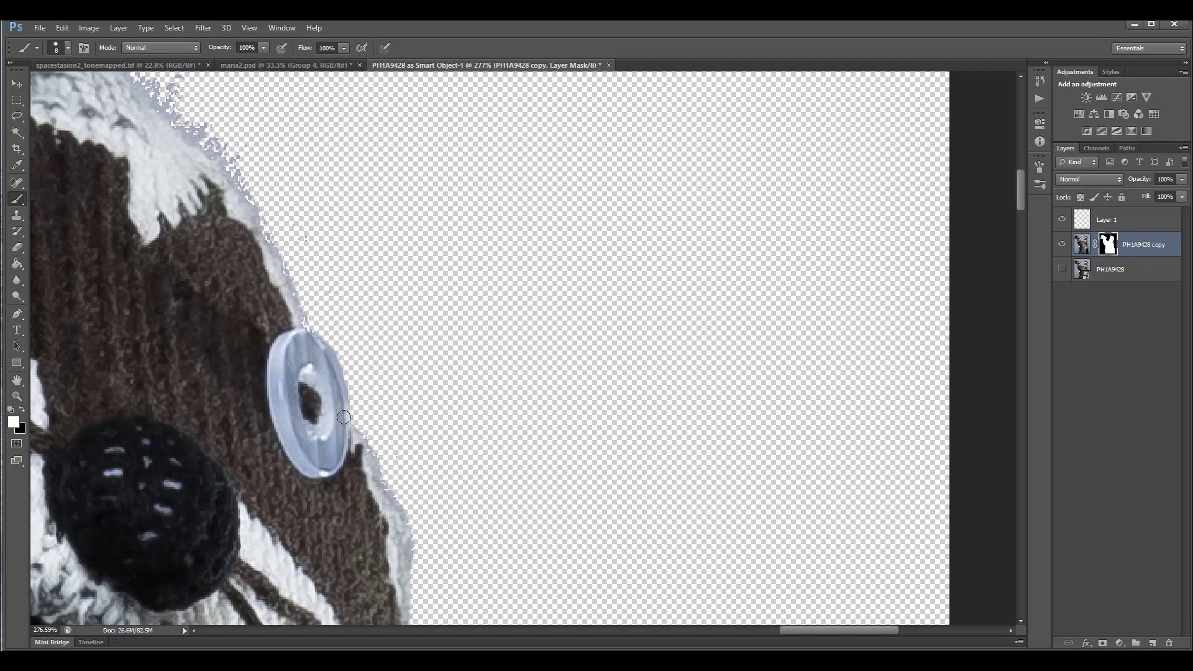
pyautogui.moveTo(341, 379); pyautogui.dragTo(322, 443)
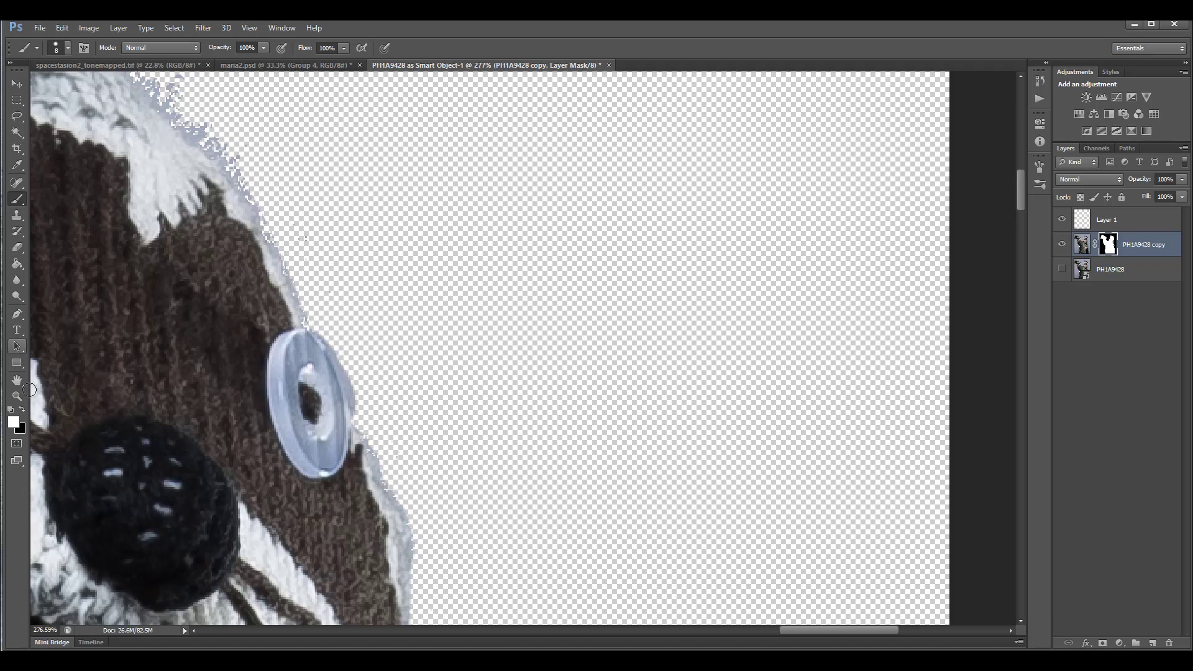
pyautogui.click(23, 410)
# Step: Mask out the fringe in black along the hat's curved crown above the edge button
pyautogui.moveTo(273, 153); pyautogui.dragTo(400, 308)
pyautogui.moveTo(302, 249)
pyautogui.mouseDown()
pyautogui.moveTo(236, 184)
pyautogui.moveTo(344, 301)
pyautogui.mouseUp()
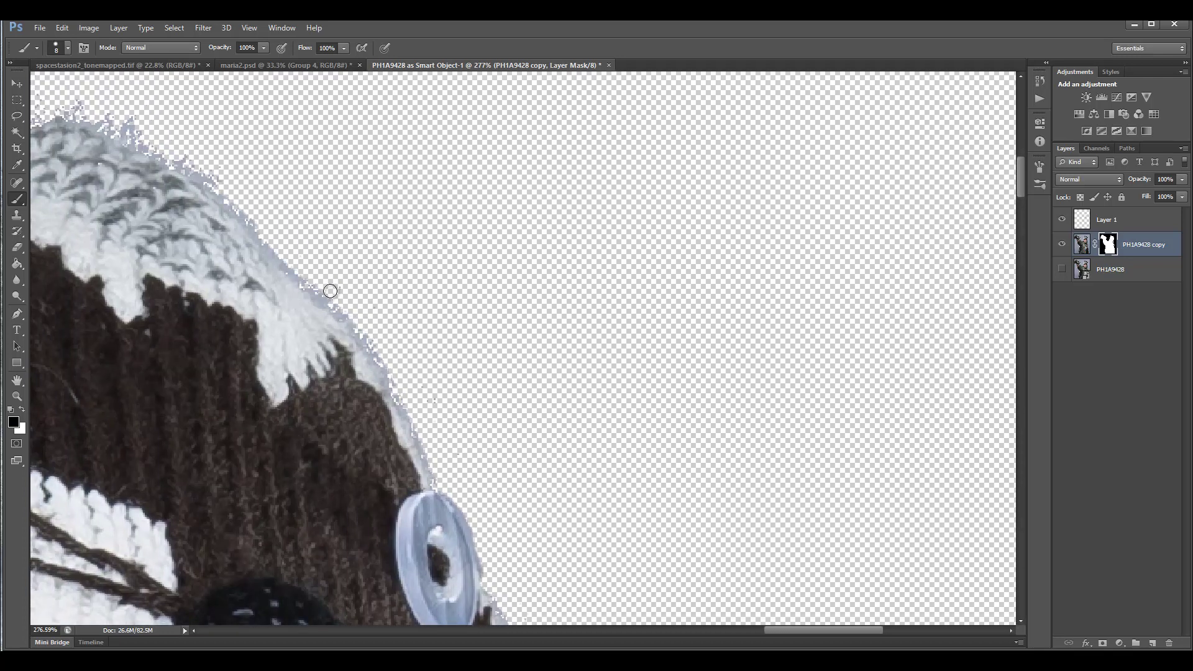
pyautogui.moveTo(60, 110); pyautogui.dragTo(415, 235)
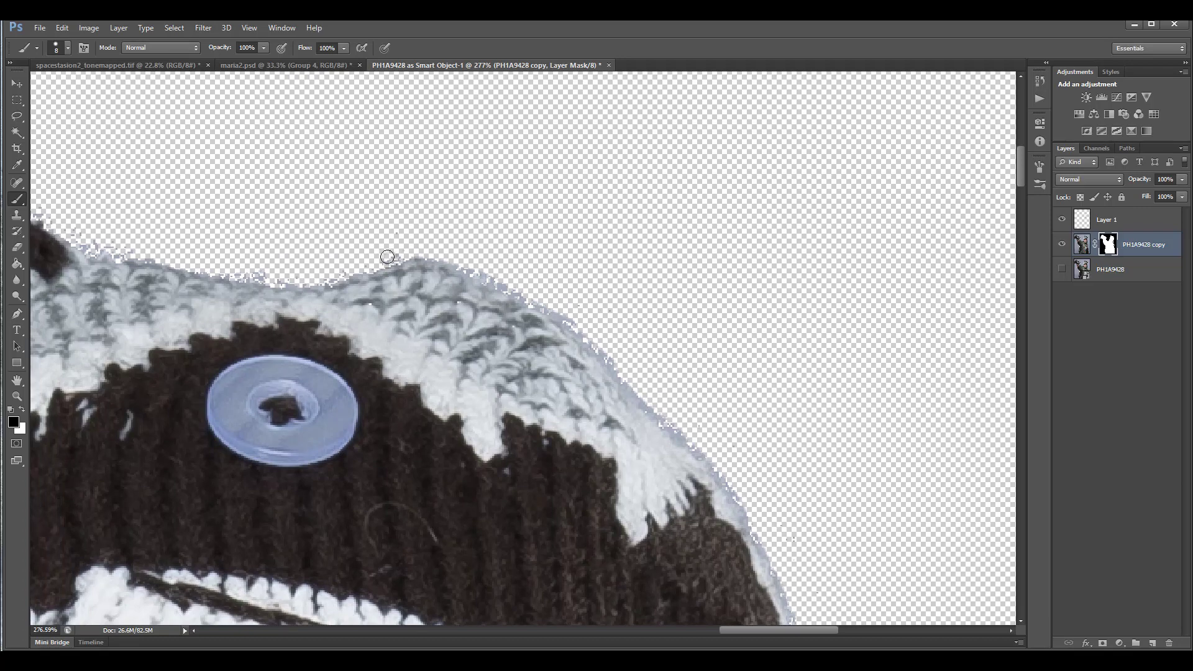
# Step: Mask out the fringe around the hat's knitted ear and along the adjoining corner of the crown
pyautogui.moveTo(224, 265); pyautogui.dragTo(552, 260)
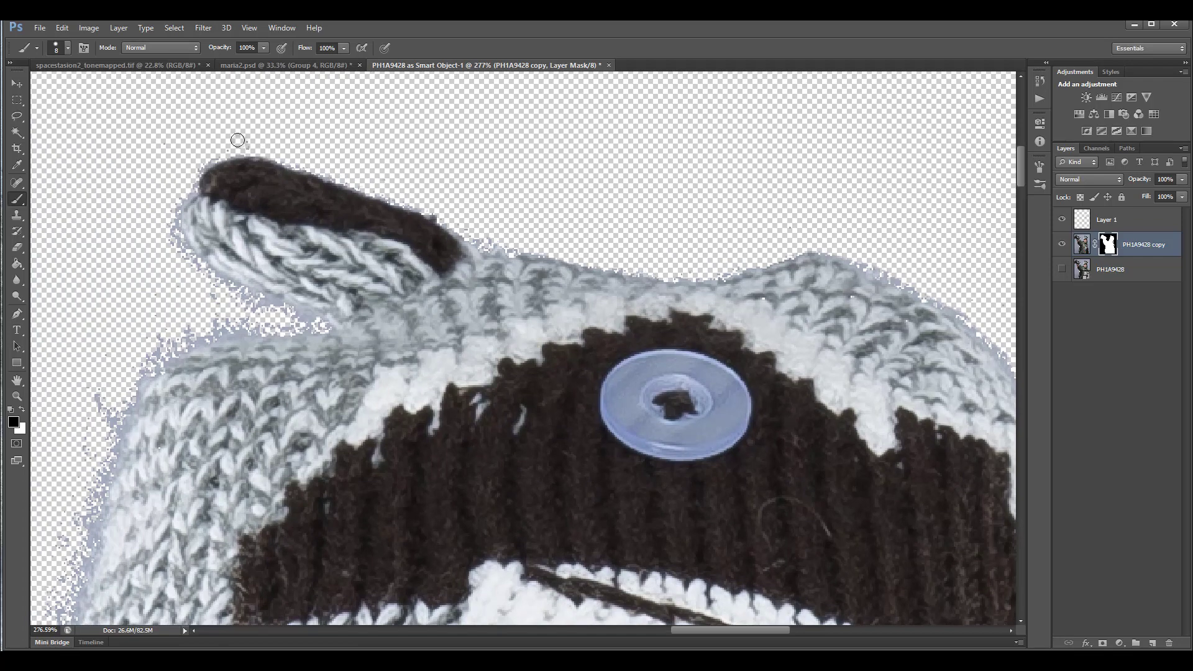
pyautogui.moveTo(237, 301)
pyautogui.mouseDown()
pyautogui.moveTo(310, 325)
pyautogui.moveTo(200, 329)
pyautogui.moveTo(154, 348)
pyautogui.moveTo(245, 358)
pyautogui.moveTo(357, 185)
pyautogui.moveTo(409, 176)
pyautogui.moveTo(411, 192)
pyautogui.moveTo(323, 156)
pyautogui.moveTo(329, 139)
pyautogui.moveTo(298, 196)
pyautogui.moveTo(345, 146)
pyautogui.moveTo(354, 108)
pyautogui.moveTo(323, 115)
pyautogui.moveTo(342, 122)
pyautogui.moveTo(389, 97)
pyautogui.moveTo(340, 174)
pyautogui.moveTo(309, 282)
pyautogui.moveTo(331, 163)
pyautogui.moveTo(300, 221)
pyautogui.moveTo(265, 321)
pyautogui.moveTo(303, 246)
pyautogui.moveTo(286, 328)
pyautogui.moveTo(315, 290)
pyautogui.moveTo(282, 390)
pyautogui.moveTo(289, 344)
pyautogui.moveTo(279, 394)
pyautogui.mouseUp()
pyautogui.moveTo(356, 348); pyautogui.dragTo(436, 109)
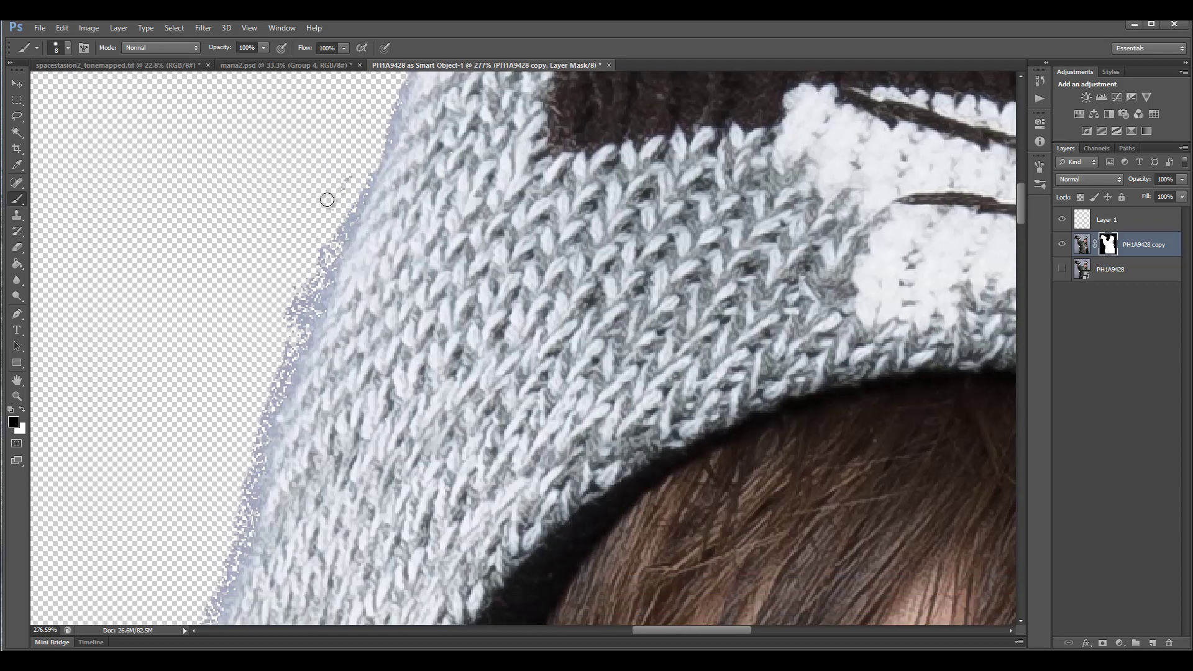
# Step: Enlarge the brush to 15 and mask out the fringe down the hat's plain grey knitted side to eye level
pyautogui.press(']')
pyautogui.press(']')
pyautogui.press(']')
pyautogui.moveTo(348, 160)
pyautogui.mouseDown()
pyautogui.moveTo(287, 352)
pyautogui.moveTo(358, 161)
pyautogui.moveTo(276, 342)
pyautogui.moveTo(274, 384)
pyautogui.moveTo(285, 355)
pyautogui.moveTo(246, 472)
pyautogui.moveTo(324, 232)
pyautogui.moveTo(333, 220)
pyautogui.moveTo(381, 230)
pyautogui.moveTo(317, 438)
pyautogui.moveTo(298, 583)
pyautogui.moveTo(301, 501)
pyautogui.mouseUp()
pyautogui.moveTo(354, 449); pyautogui.dragTo(406, 201)
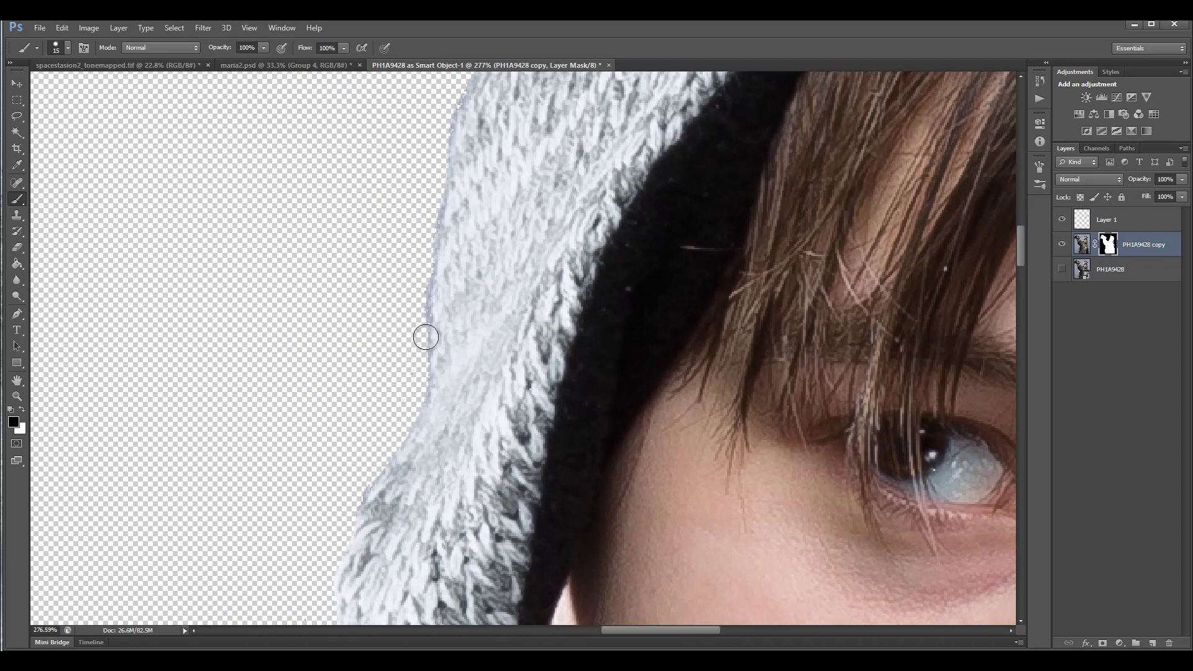
pyautogui.scroll(-5, 423, 324)
pyautogui.scroll(-4, 424, 325)
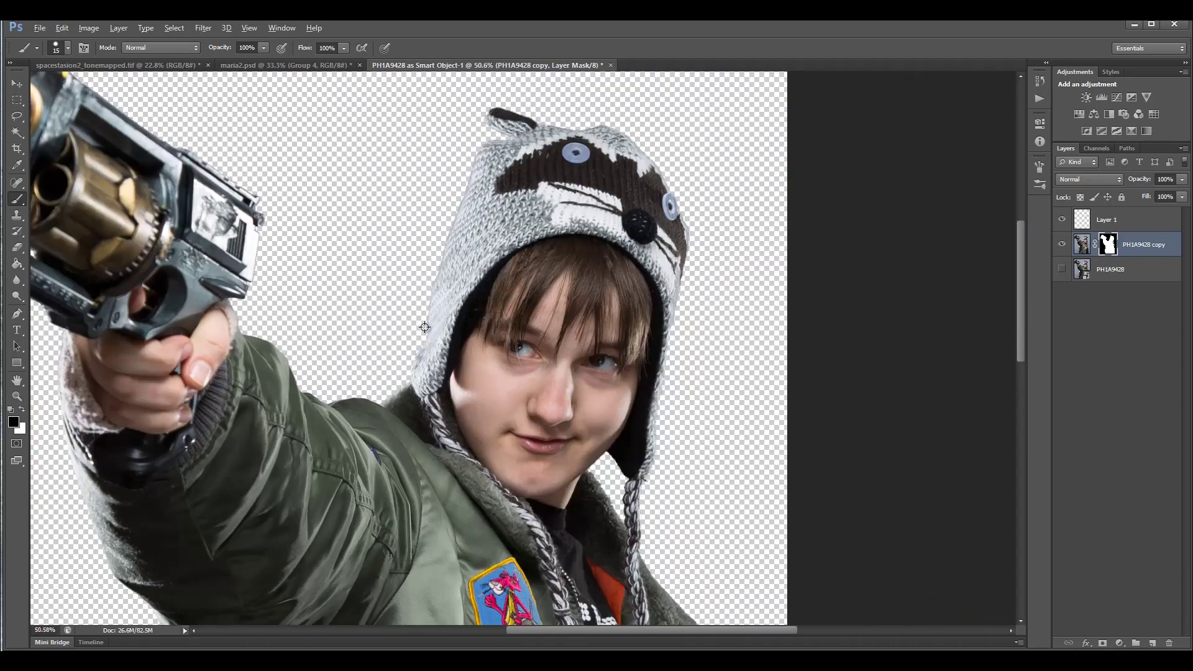
pyautogui.scroll(3, 472, 428)
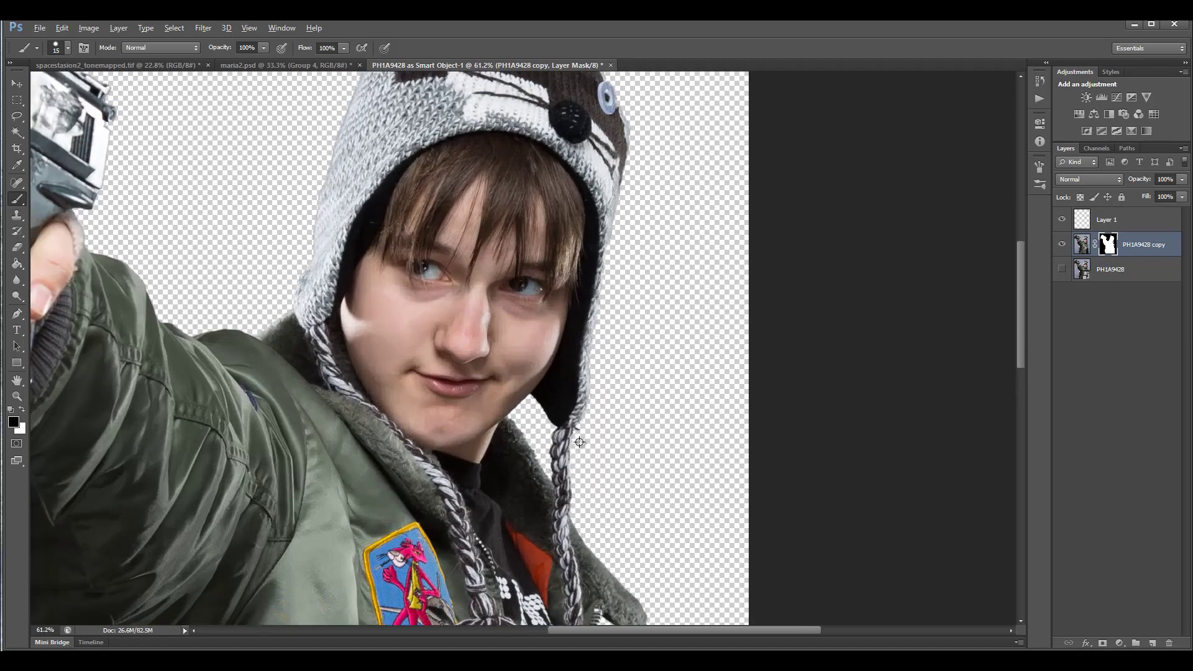
pyautogui.scroll(-1, 466, 427)
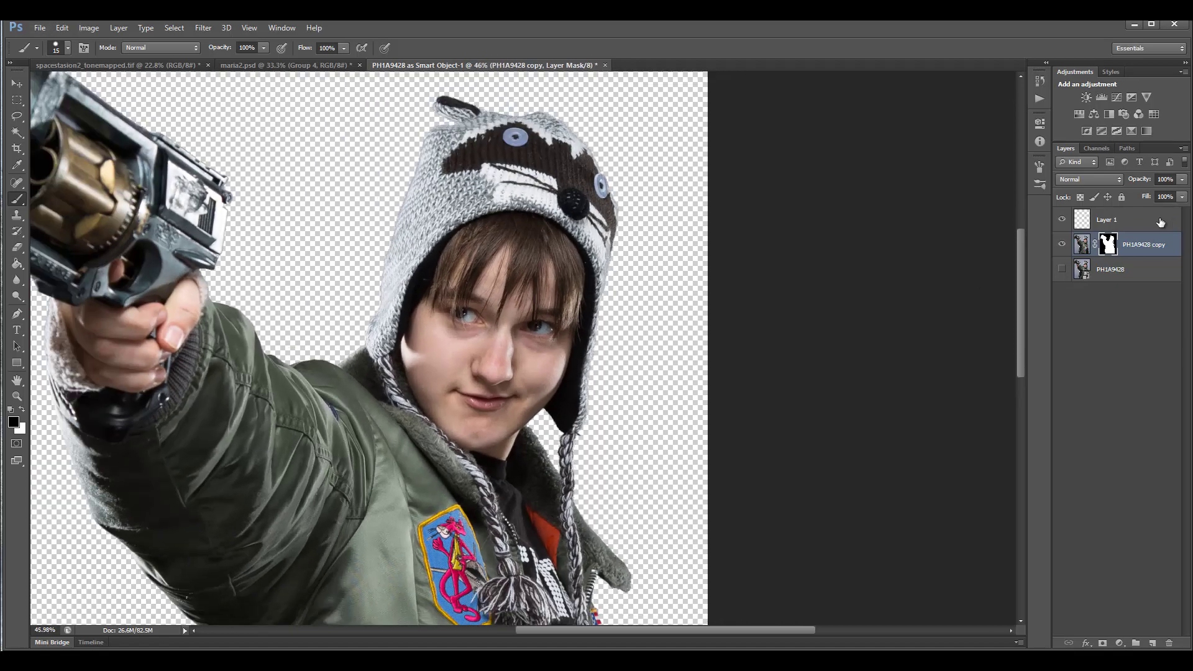
pyautogui.click(1075, 218)
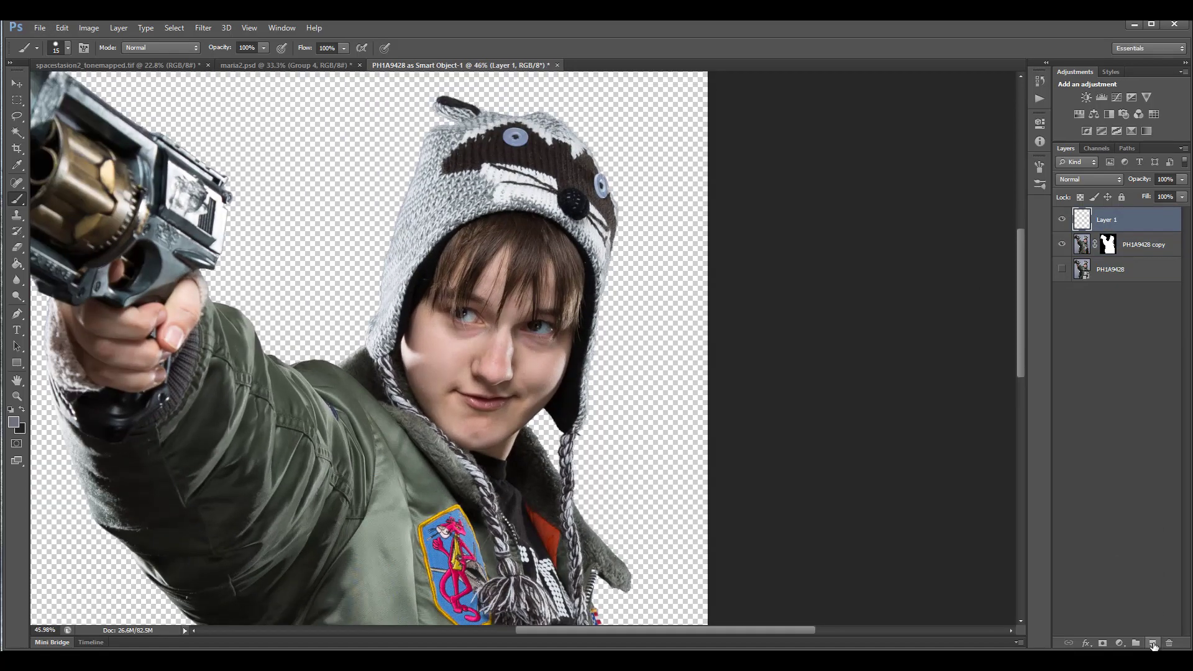
pyautogui.click(1152, 643)
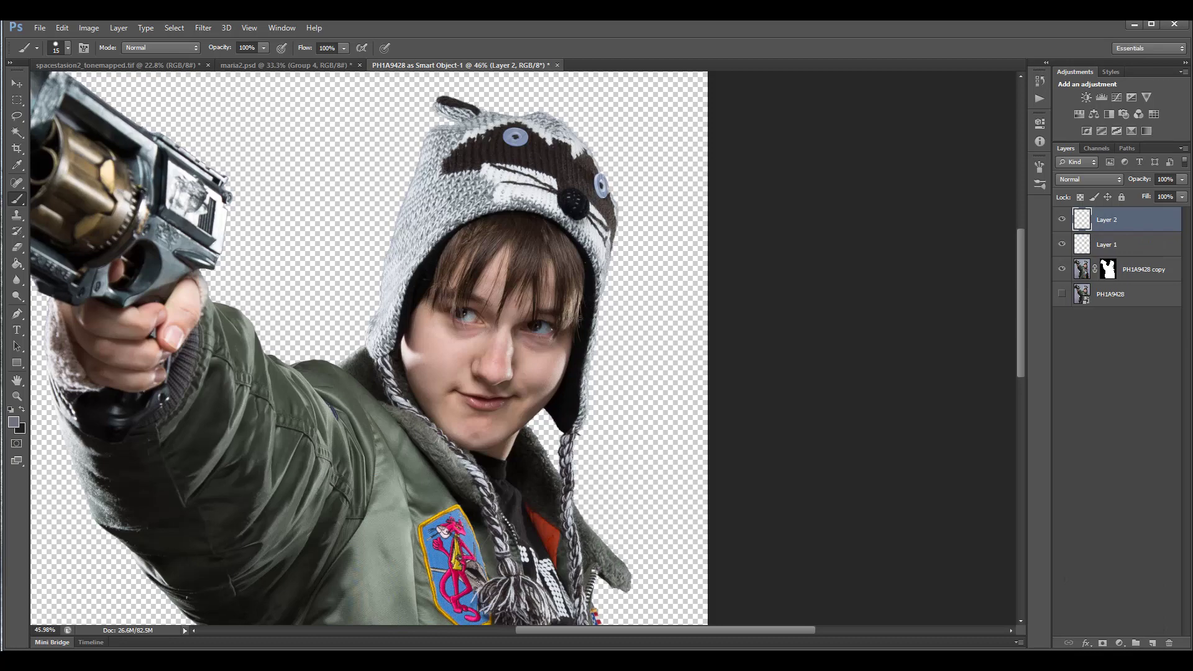
pyautogui.scroll(6, 529, 325)
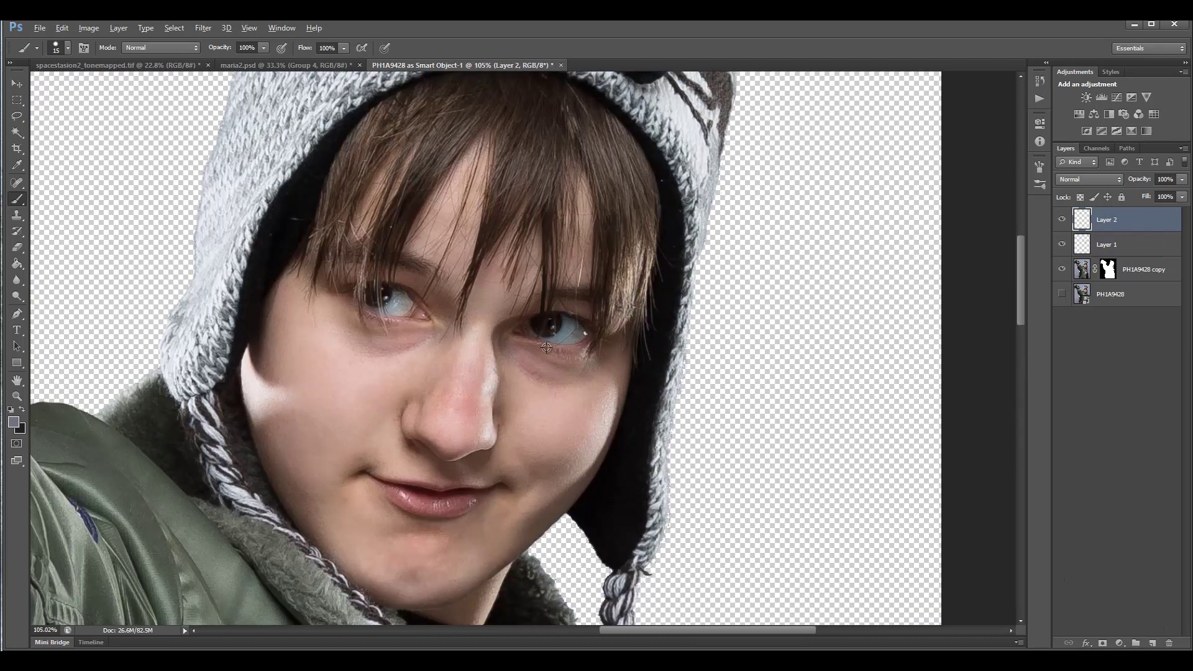
pyautogui.press('alt')
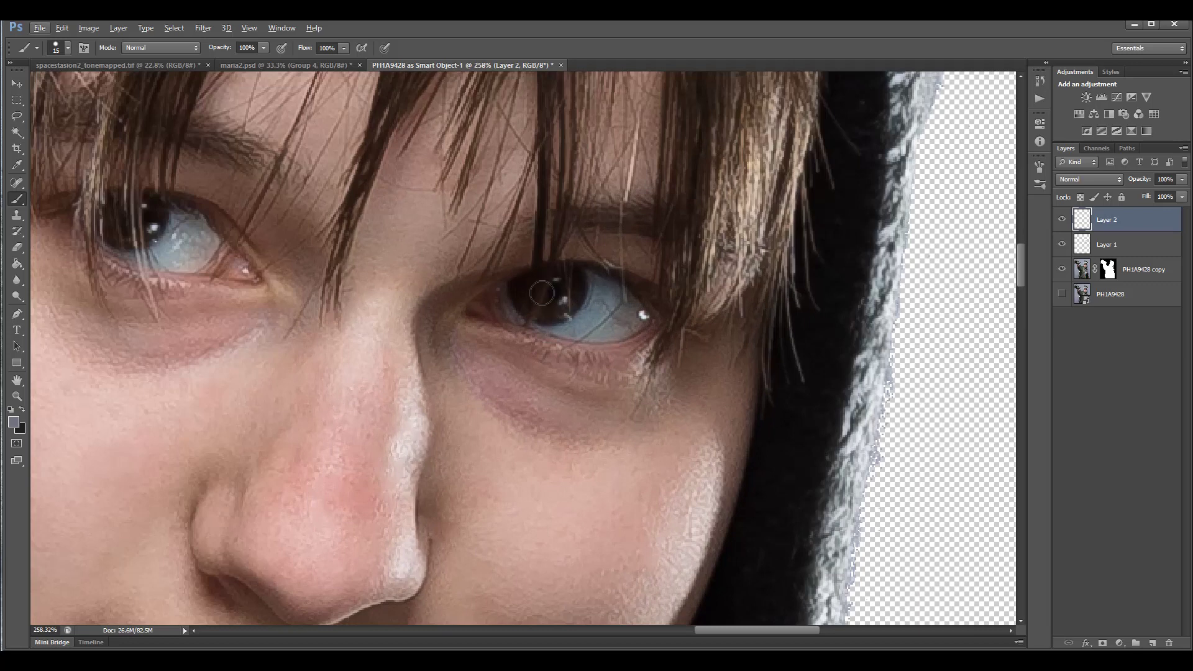
pyautogui.moveTo(1105, 223); pyautogui.dragTo(1169, 644)
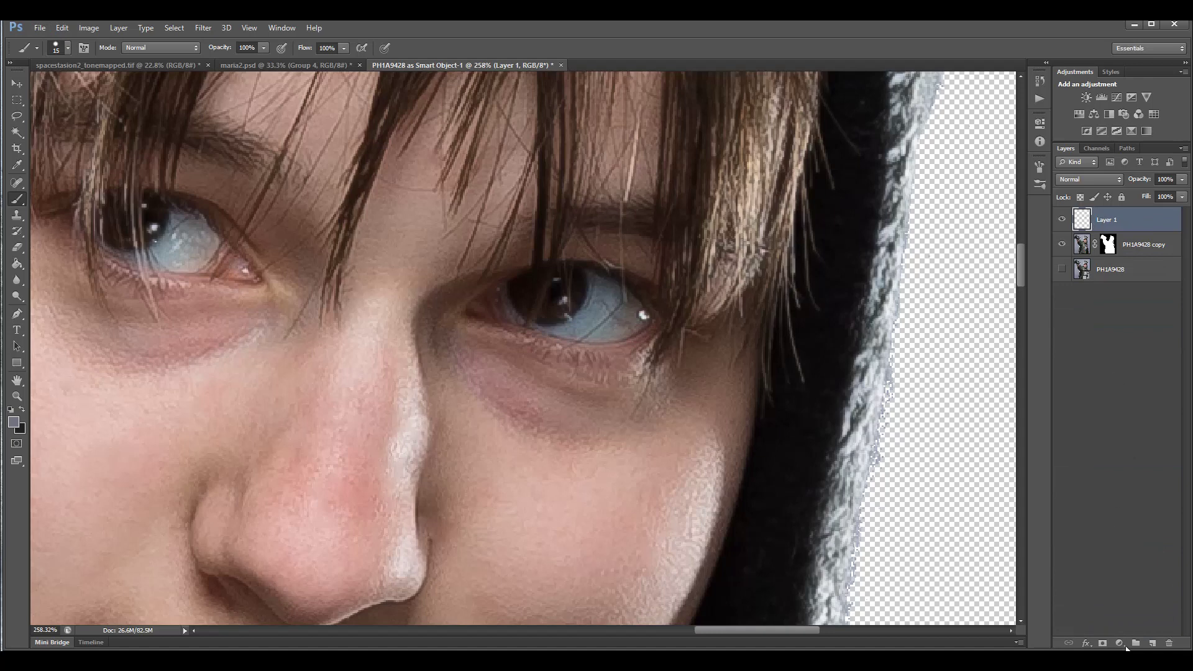
# Step: Add a Curves adjustment layer above Layer 1 and raise the curve with one point in the shadows and one in the highlights
pyautogui.click(1119, 644)
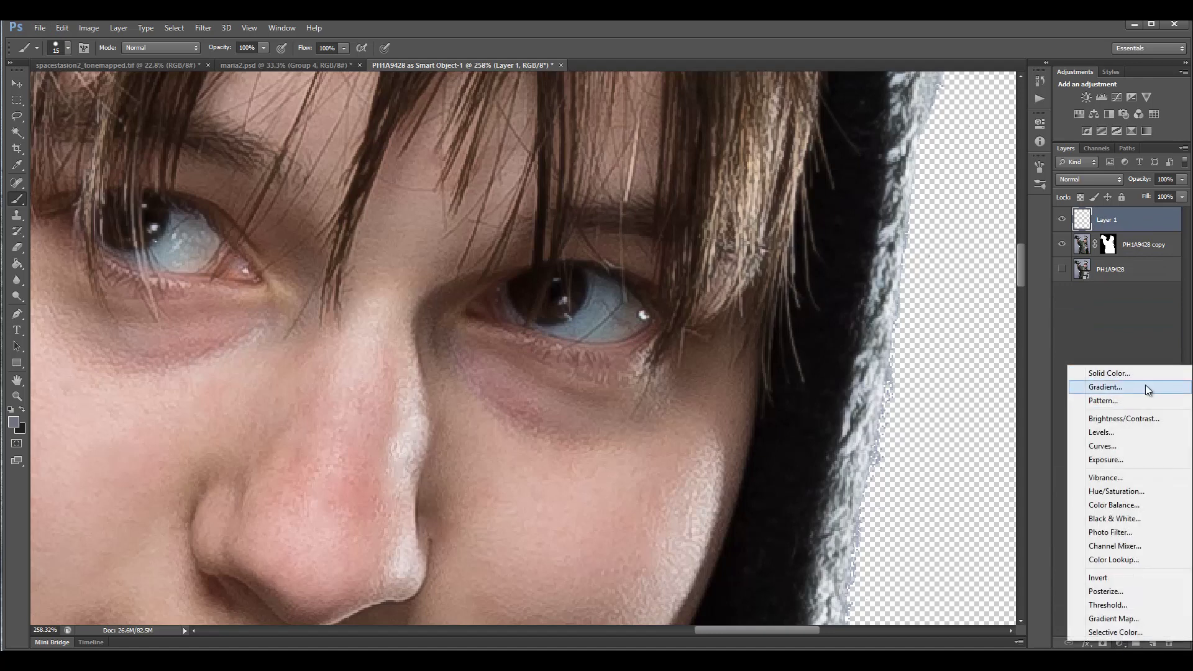
pyautogui.click(1134, 445)
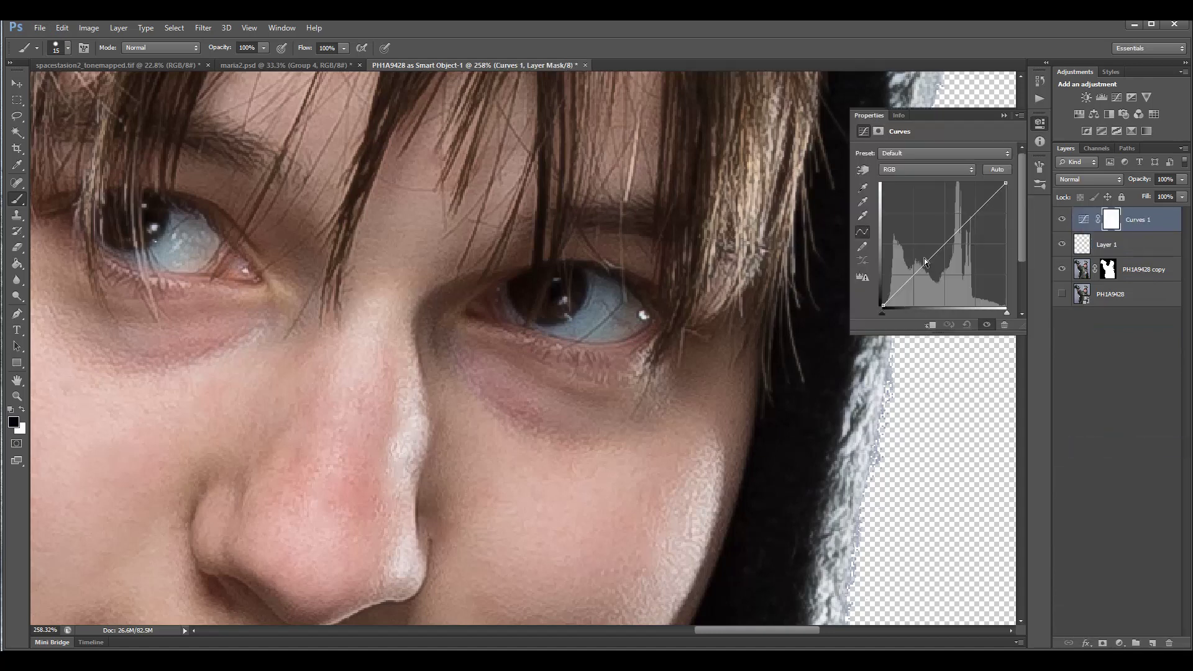
pyautogui.moveTo(909, 276); pyautogui.dragTo(916, 279)
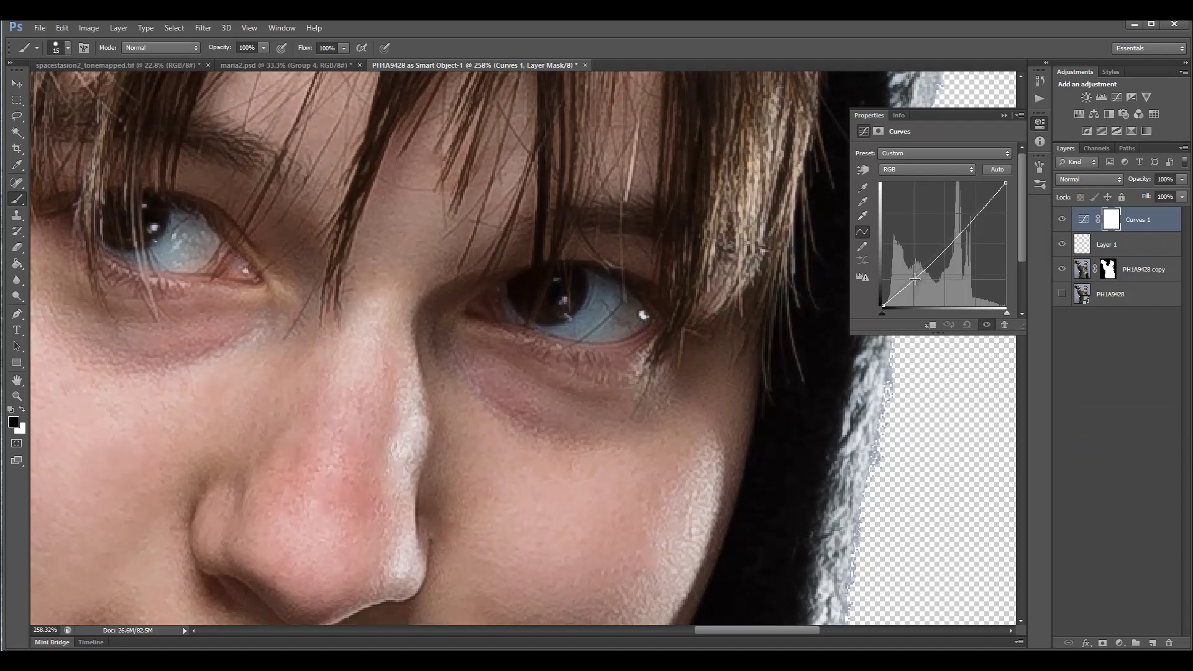
pyautogui.moveTo(973, 215)
pyautogui.mouseDown()
pyautogui.moveTo(968, 201)
pyautogui.moveTo(992, 211)
pyautogui.moveTo(979, 204)
pyautogui.mouseUp()
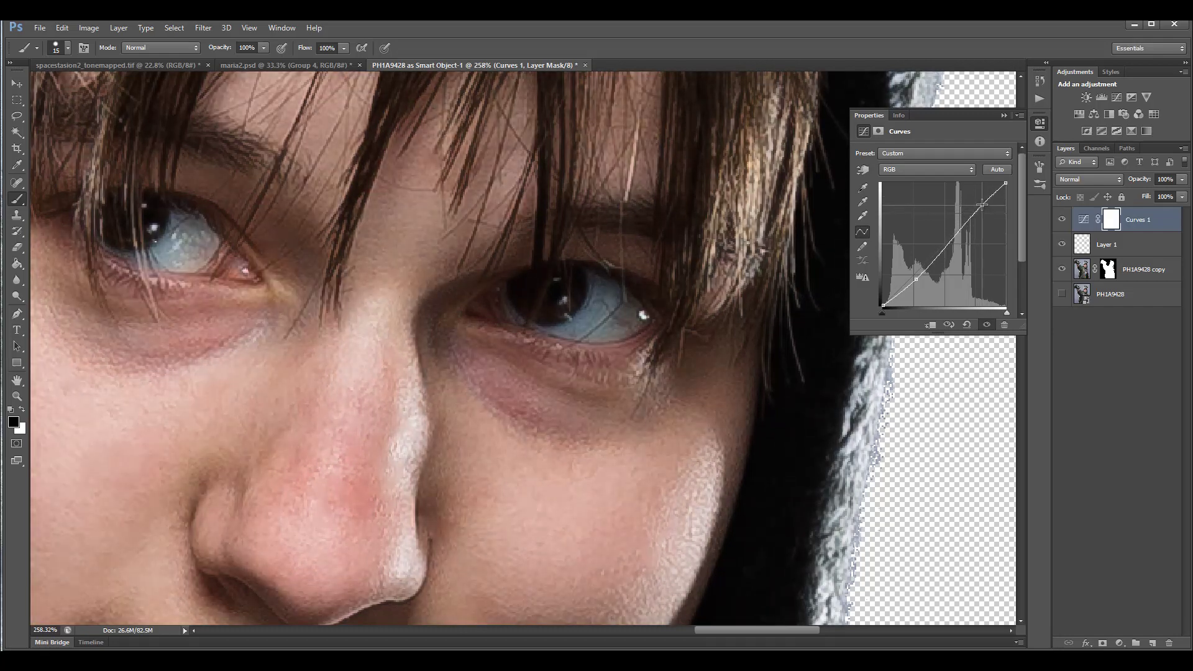
pyautogui.moveTo(920, 279); pyautogui.dragTo(914, 271)
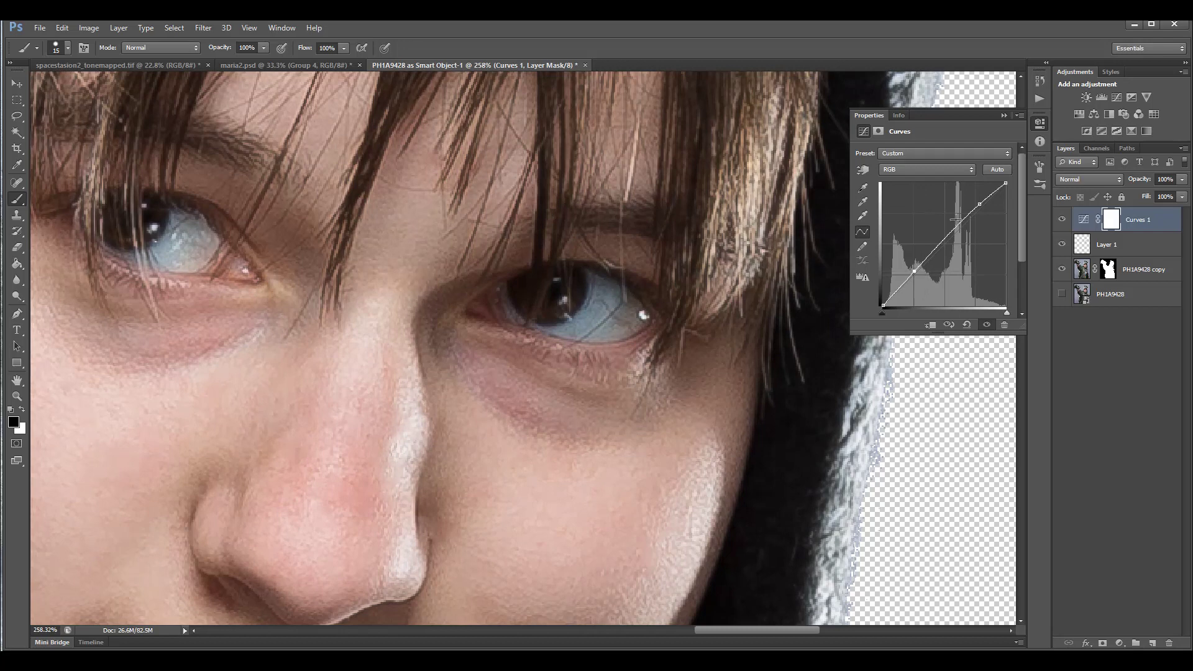
pyautogui.moveTo(977, 203); pyautogui.dragTo(974, 200)
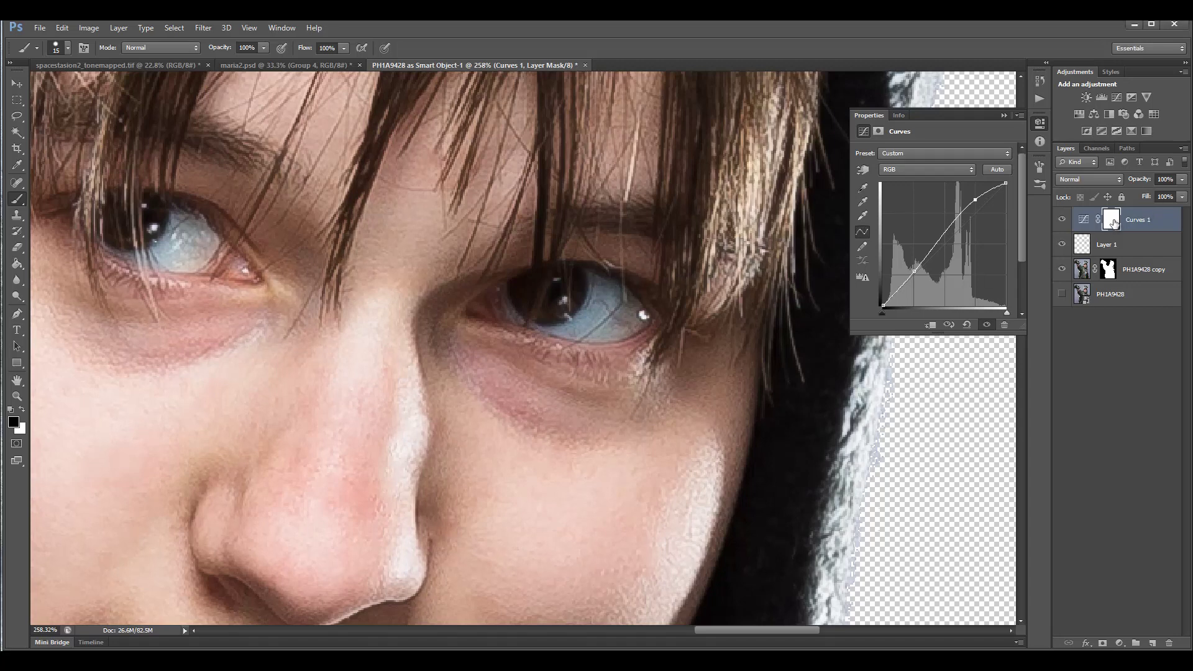
# Step: Invert the Curves adjustment's layer mask to solid black
pyautogui.click(1112, 222)
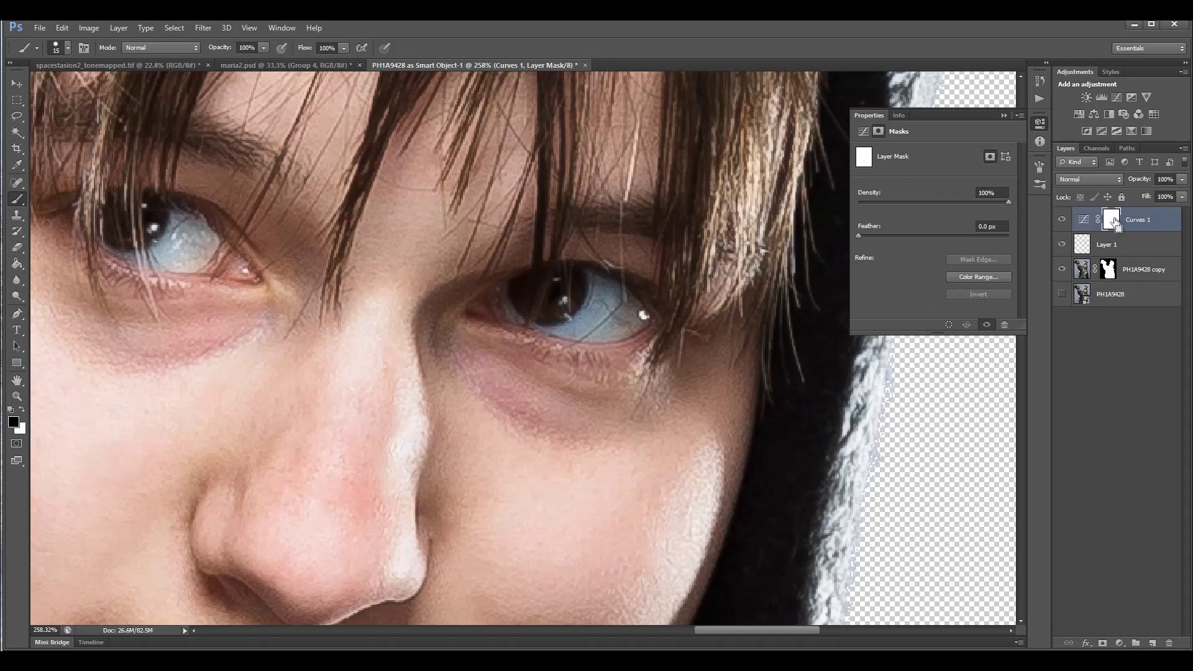
pyautogui.hotkey('ctrl', 'i')
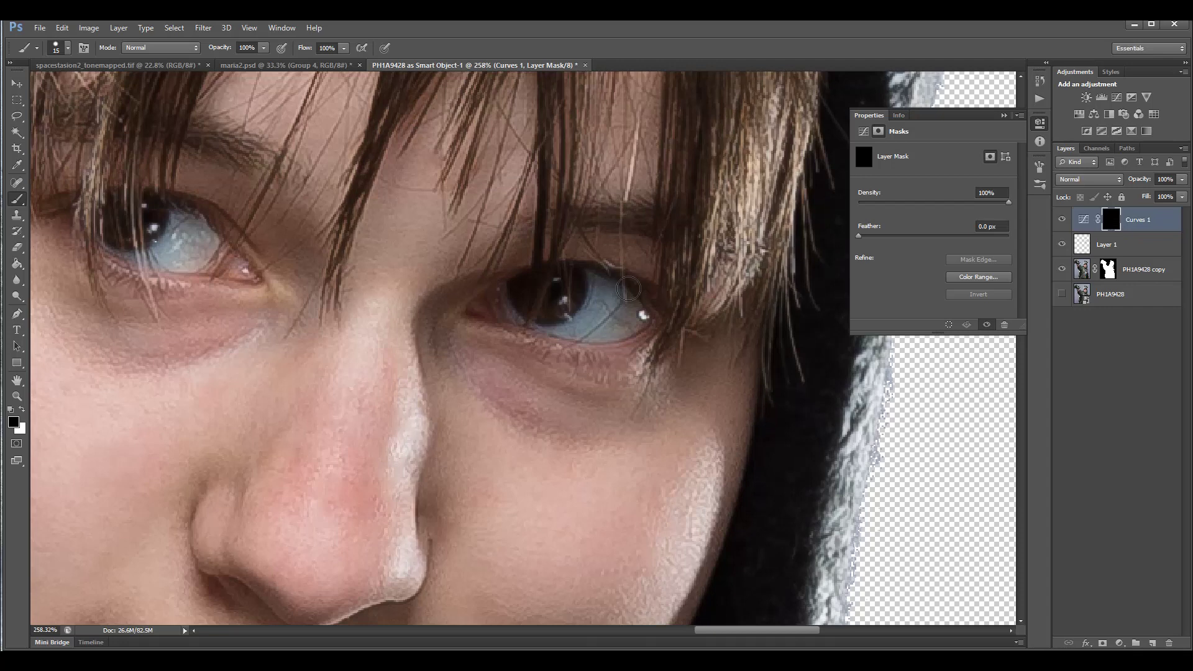
# Step: Make white the painting colour and set the brush to 17% opacity and 31% flow
pyautogui.click(22, 409)
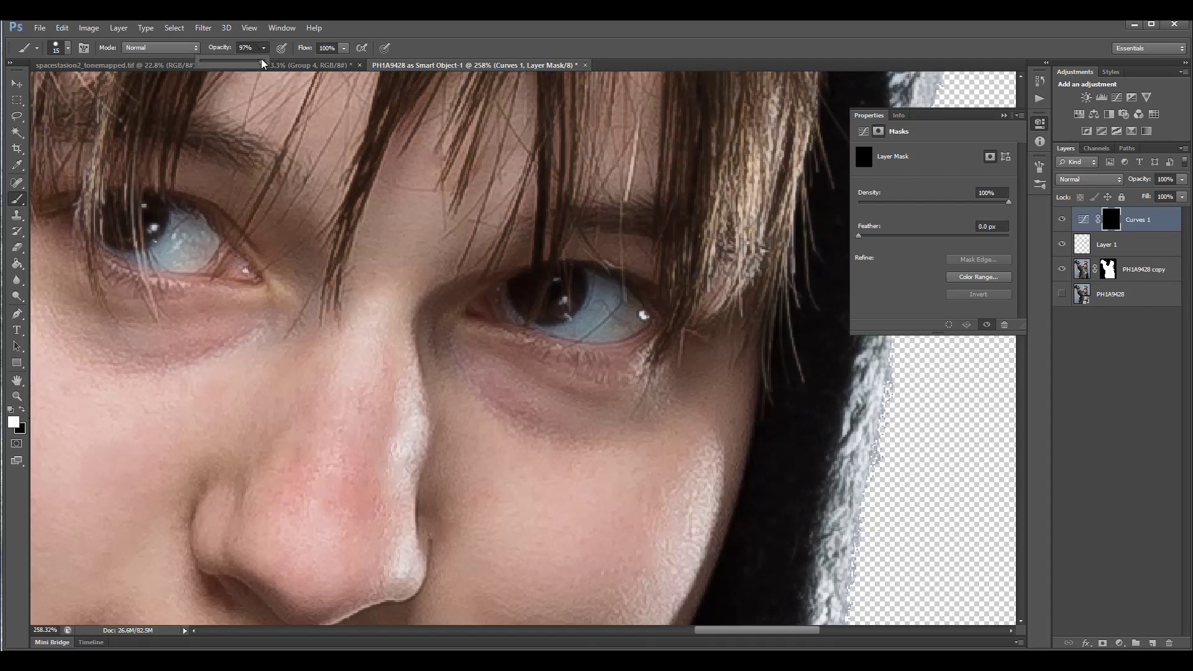
pyautogui.moveTo(210, 59); pyautogui.dragTo(211, 58)
pyautogui.click(343, 49)
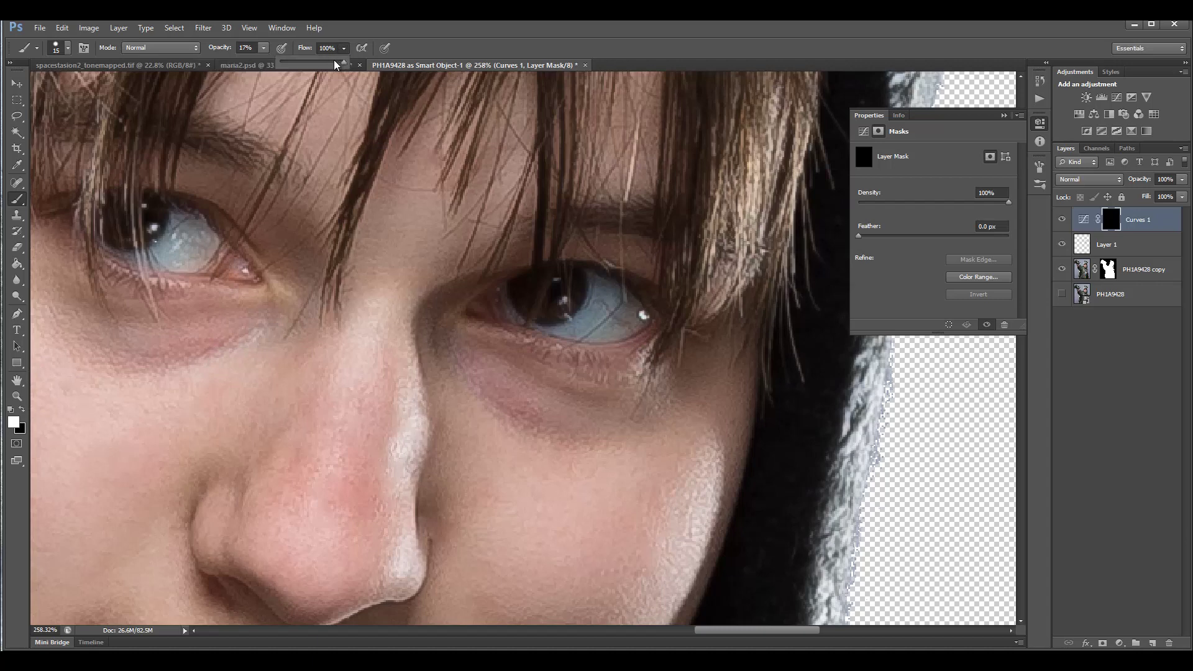
pyautogui.moveTo(304, 60); pyautogui.dragTo(300, 61)
# Step: Reduce the brush to 8 and paint white on the Curves 1 mask over the eyes to brighten them
pyautogui.scroll(3, 558, 294)
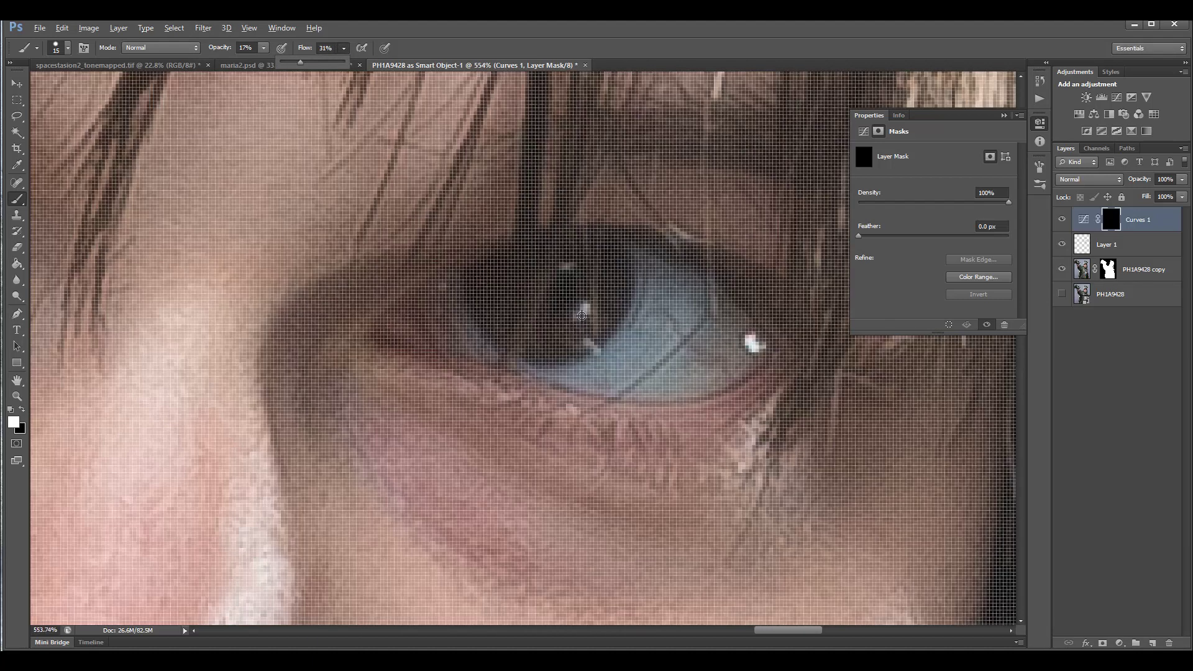
pyautogui.scroll(-2, 574, 309)
pyautogui.press('[')
pyautogui.press('[')
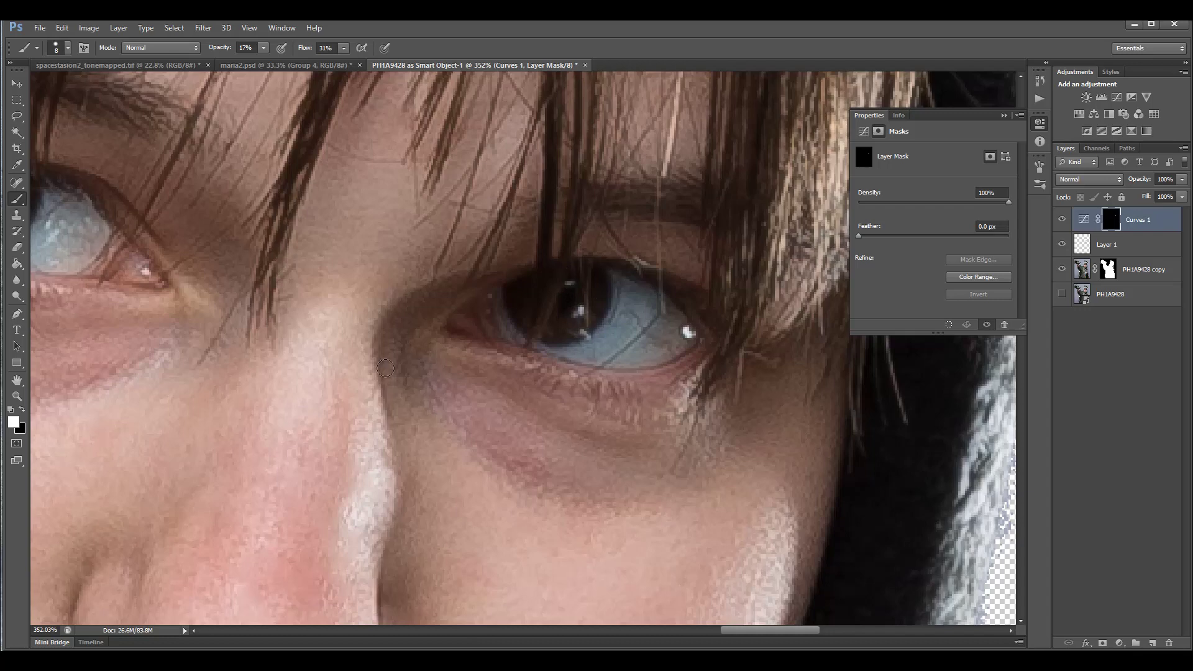
pyautogui.moveTo(429, 364); pyautogui.dragTo(759, 426)
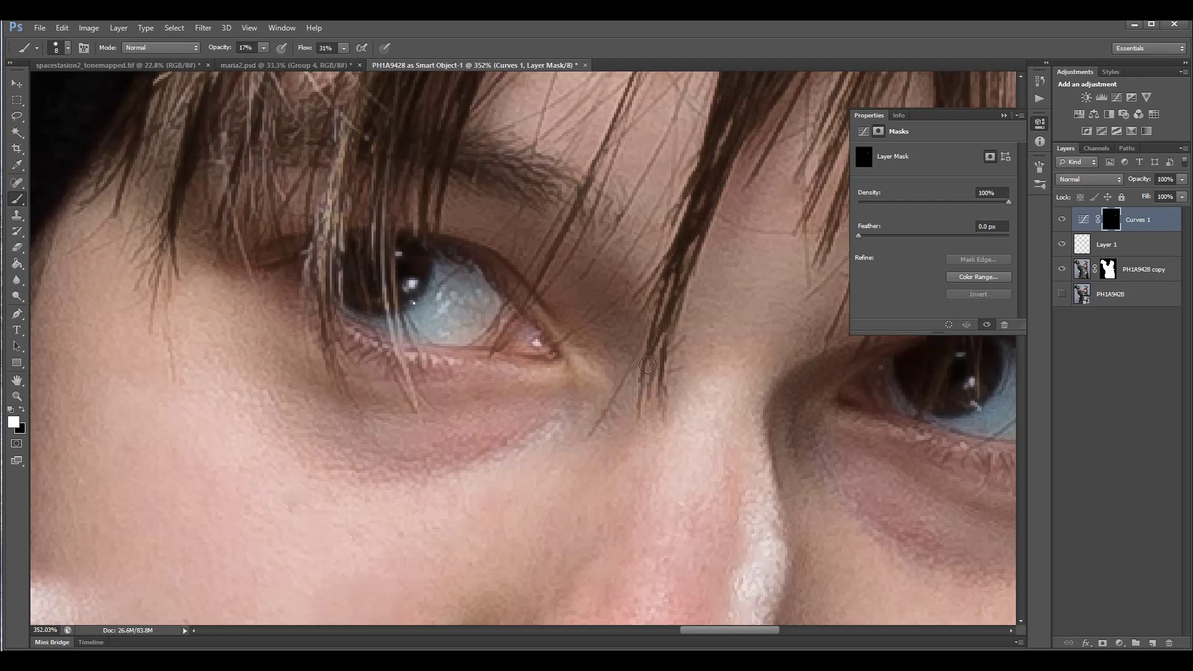
# Step: Compare the face repeatedly with and without the Curves 1 adjustment
pyautogui.scroll(-4, 648, 365)
pyautogui.click(1062, 221)
pyautogui.click(1063, 221)
pyautogui.click(1062, 221)
pyautogui.click(1063, 221)
pyautogui.click(1064, 222)
pyautogui.click(1063, 221)
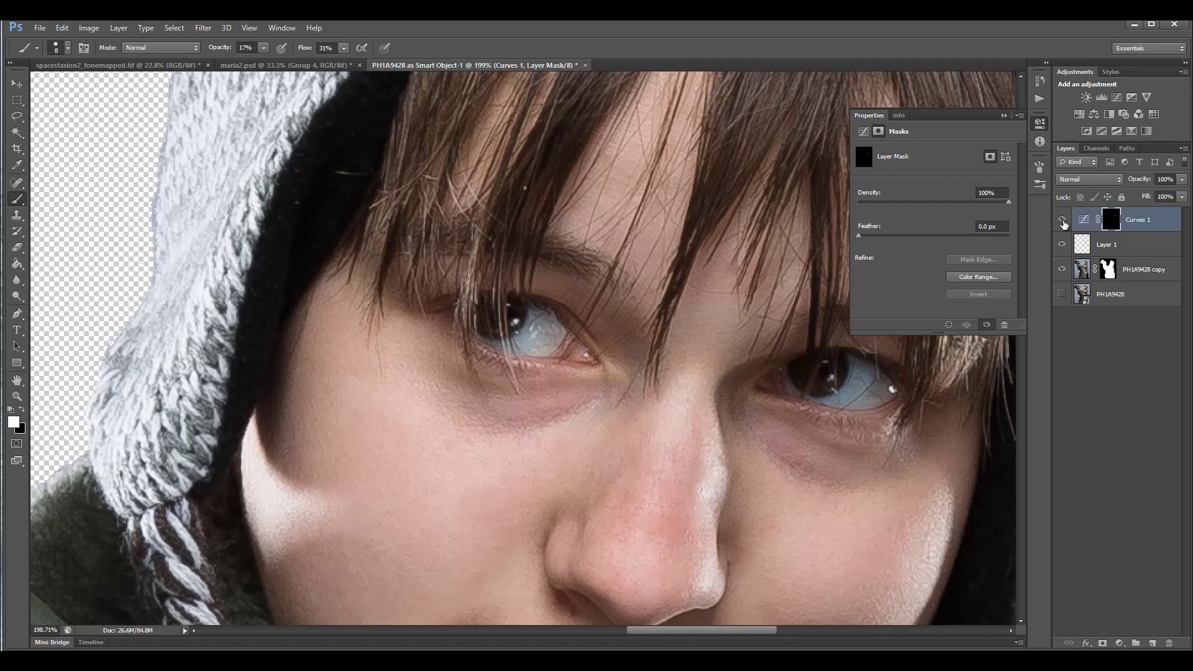
pyautogui.click(1063, 221)
pyautogui.click(1063, 221)
# Step: Examine the brightened eyes close up and in the context of the whole face
pyautogui.moveTo(839, 441); pyautogui.dragTo(703, 384)
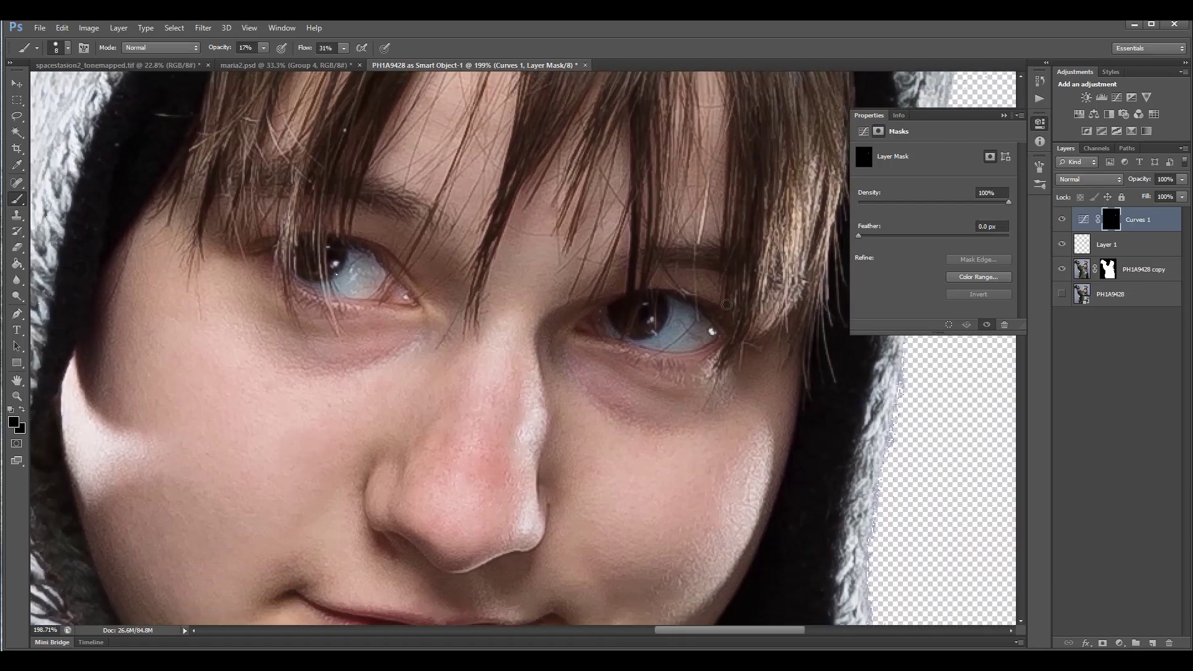
pyautogui.scroll(-5, 612, 329)
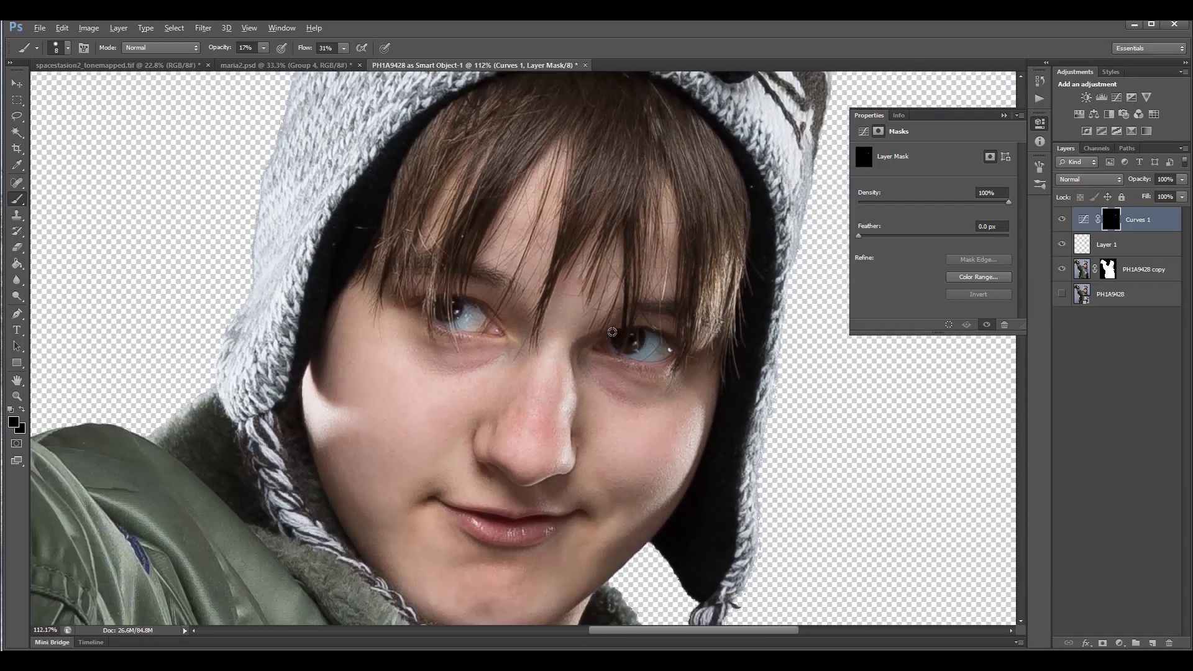
pyautogui.press('alt')
pyautogui.moveTo(661, 419)
pyautogui.mouseDown()
pyautogui.moveTo(588, 311)
pyautogui.moveTo(616, 378)
pyautogui.moveTo(580, 338)
pyautogui.moveTo(574, 274)
pyautogui.moveTo(586, 352)
pyautogui.mouseUp()
pyautogui.scroll(10, 597, 287)
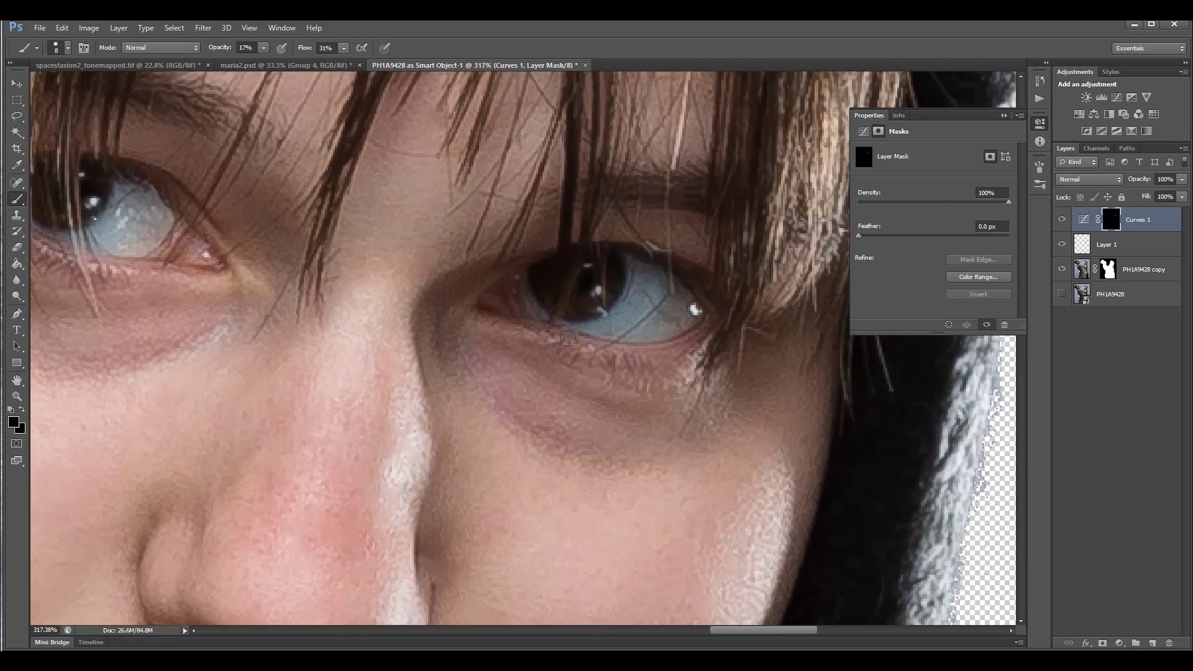
pyautogui.scroll(-9, 534, 344)
pyautogui.press('alt')
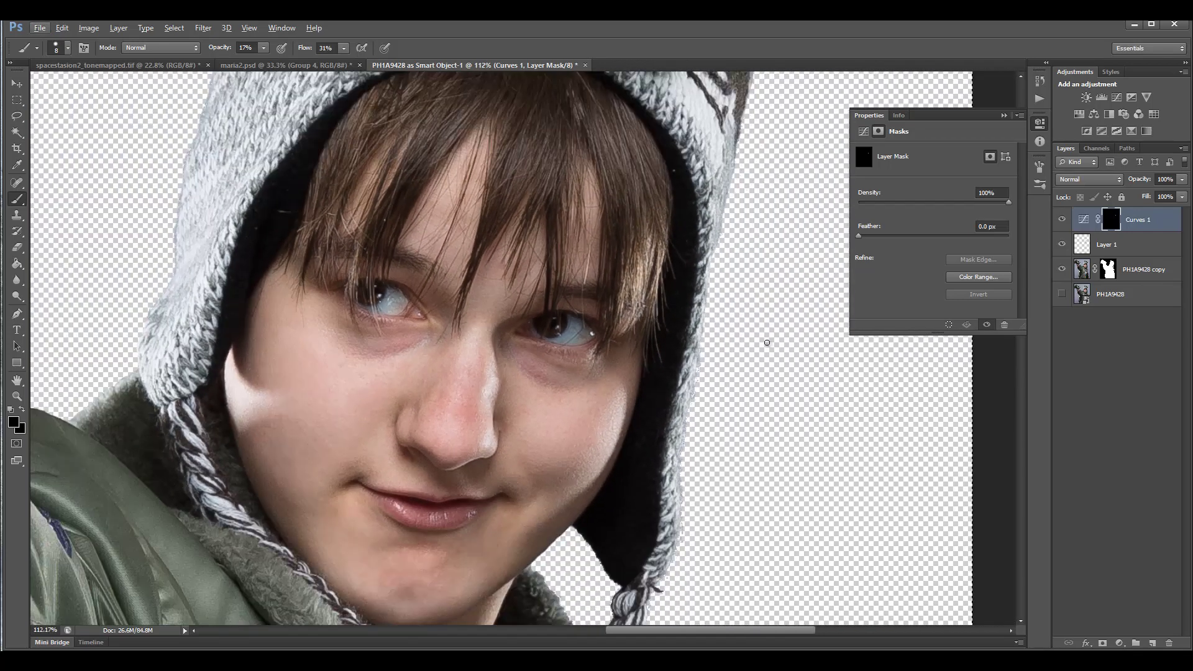
# Step: Create a new layer above Curves 1 and fill it with 50% gray
pyautogui.click(1150, 644)
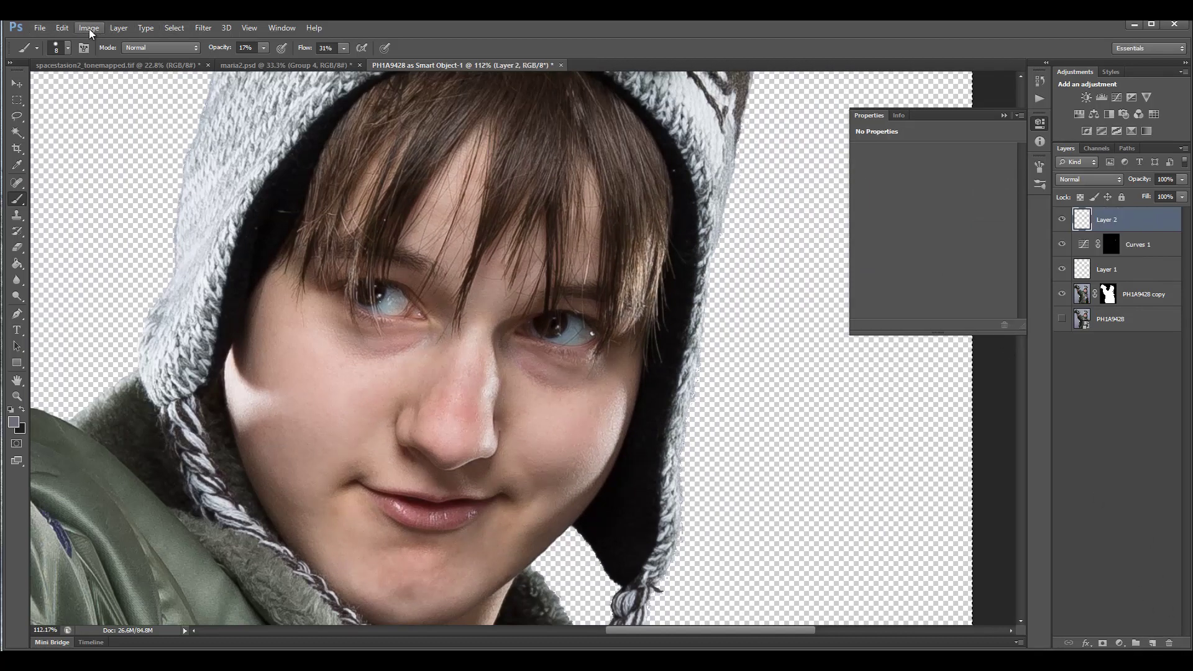
pyautogui.click(65, 28)
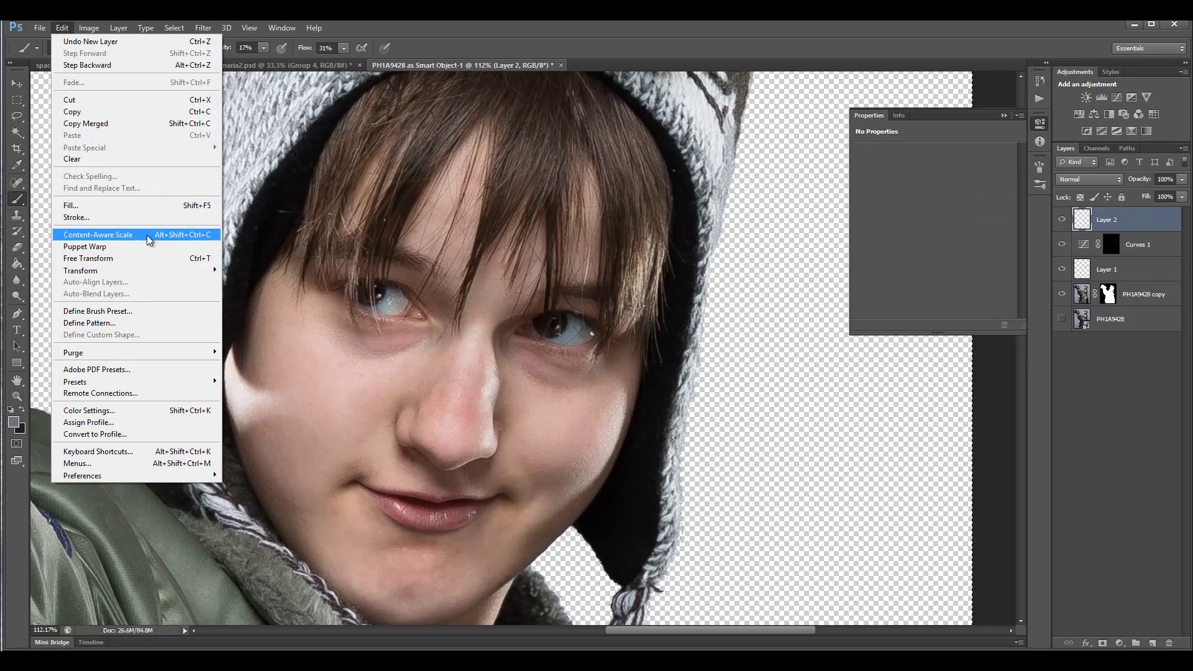
pyautogui.click(199, 210)
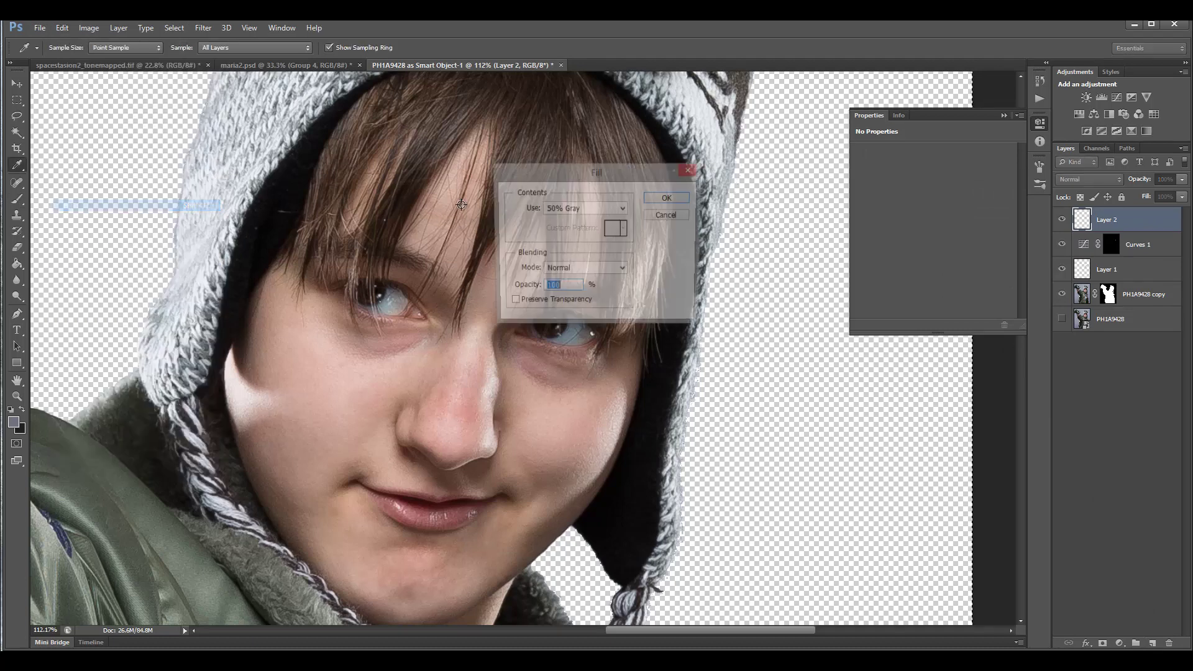
pyautogui.click(667, 198)
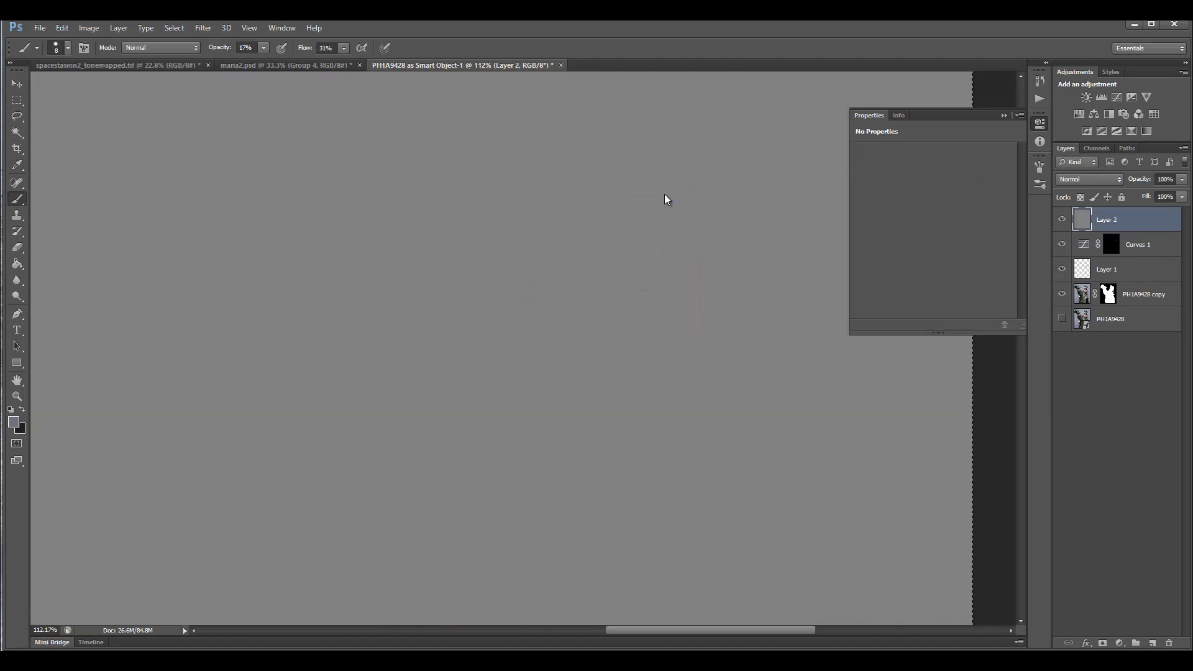
# Step: Set the gray layer's blend mode to Soft Light and collapse the floating layer properties
pyautogui.click(1075, 179)
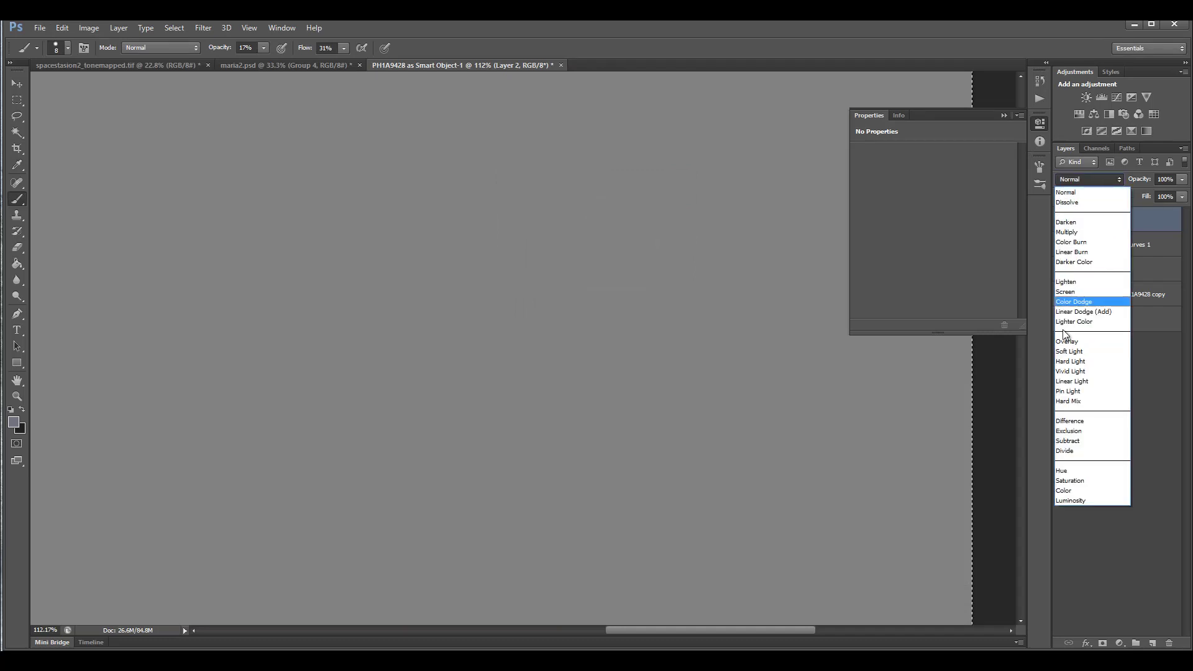
pyautogui.click(1087, 351)
pyautogui.click(1040, 124)
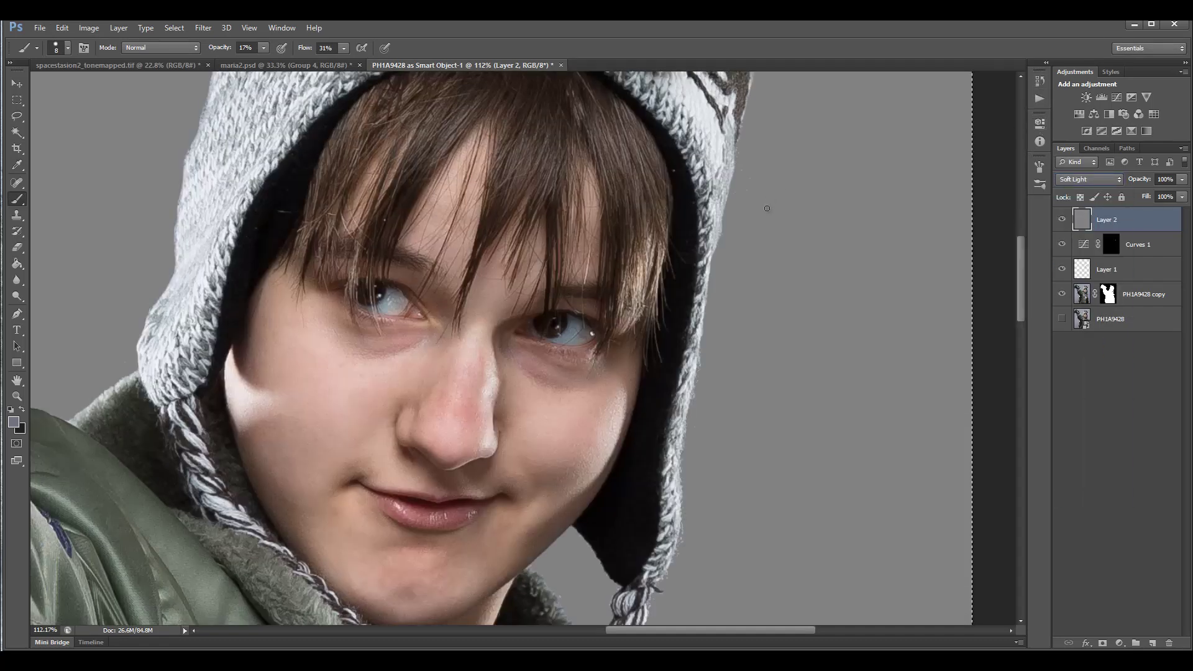
# Step: Clip Layer 2, Curves 1 and Layer 1 to the masked PH1A9428 copy layer
pyautogui.keyDown('alt'); pyautogui.click(1159, 231); pyautogui.keyUp('alt')
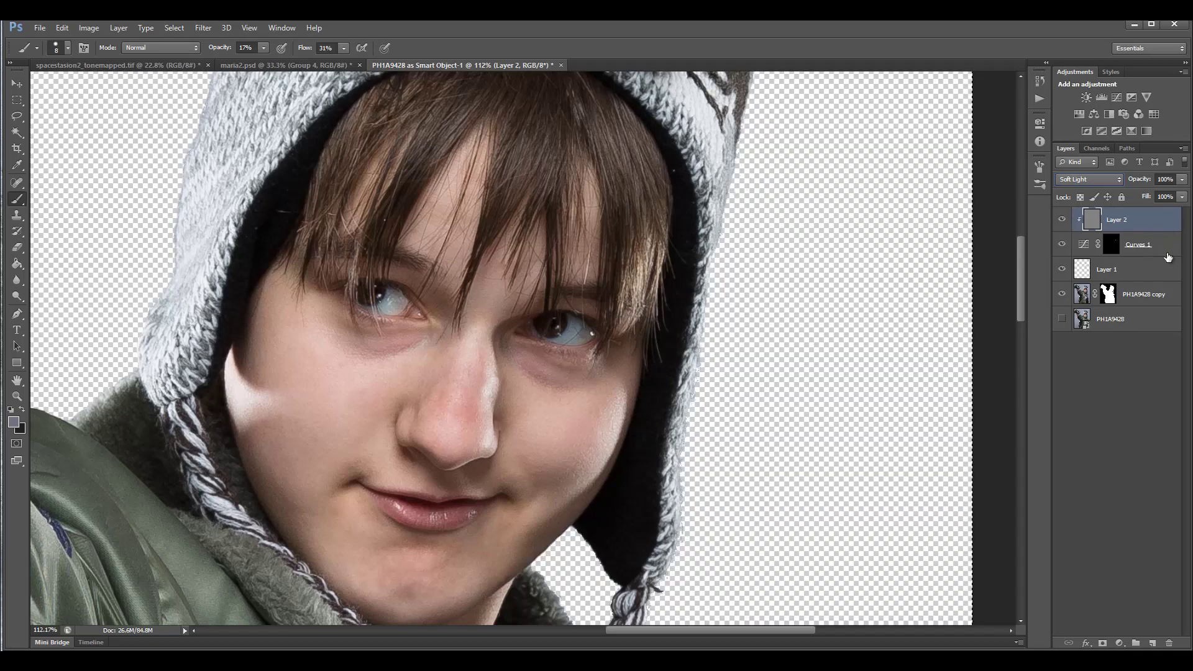
pyautogui.click(1168, 255)
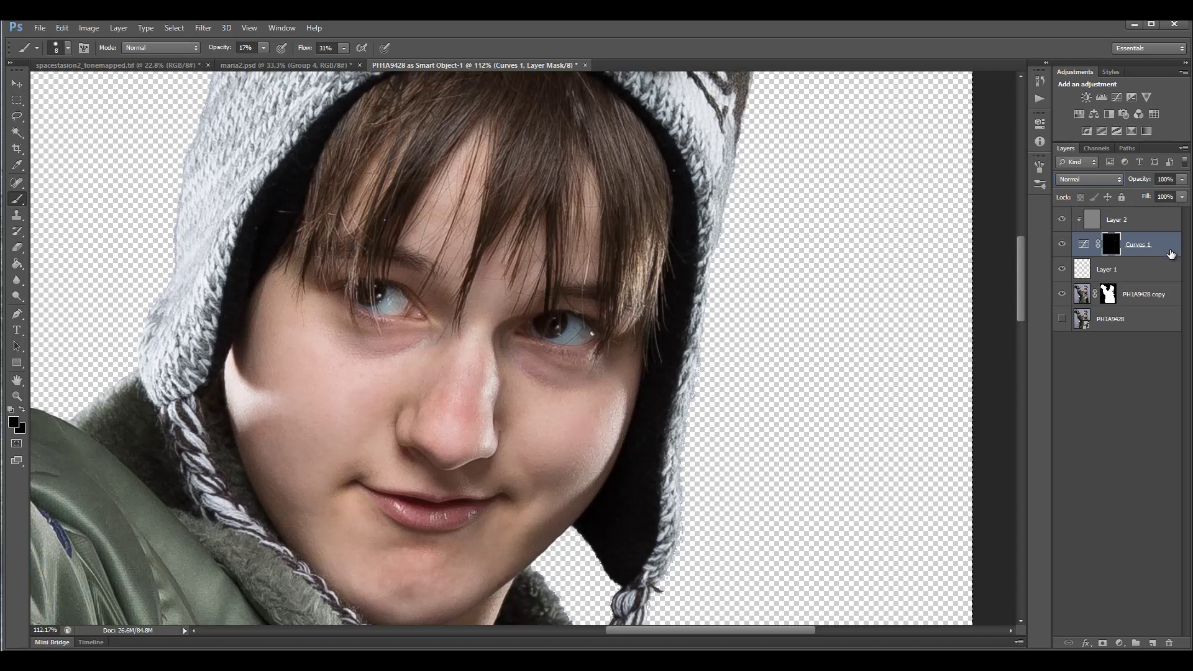
pyautogui.keyDown('alt'); pyautogui.click(1170, 256); pyautogui.keyUp('alt')
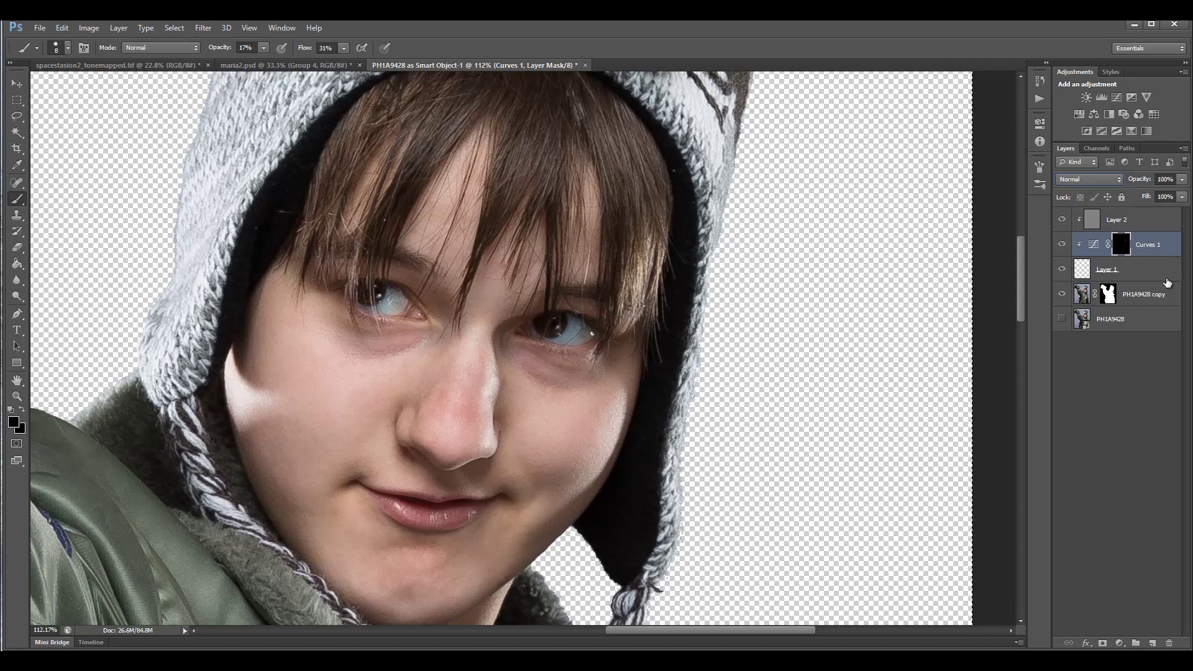
pyautogui.keyDown('alt'); pyautogui.click(1155, 278); pyautogui.keyUp('alt')
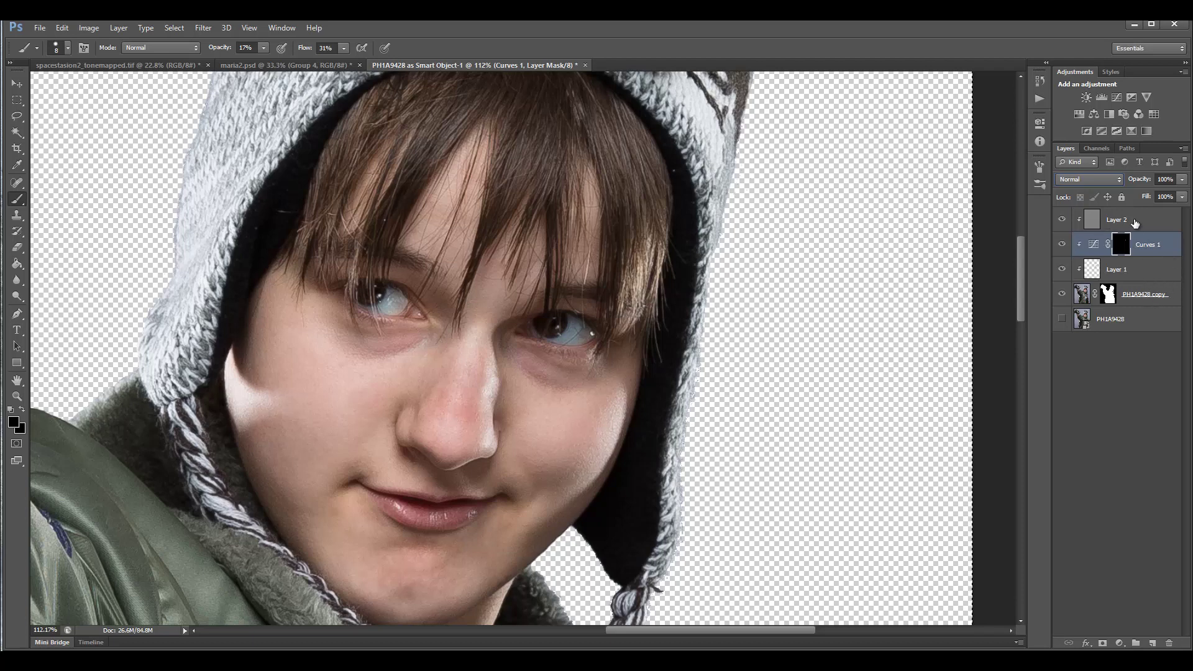
# Step: Make Layer 2 the active layer and lower the brush opacity to 15%
pyautogui.click(1159, 225)
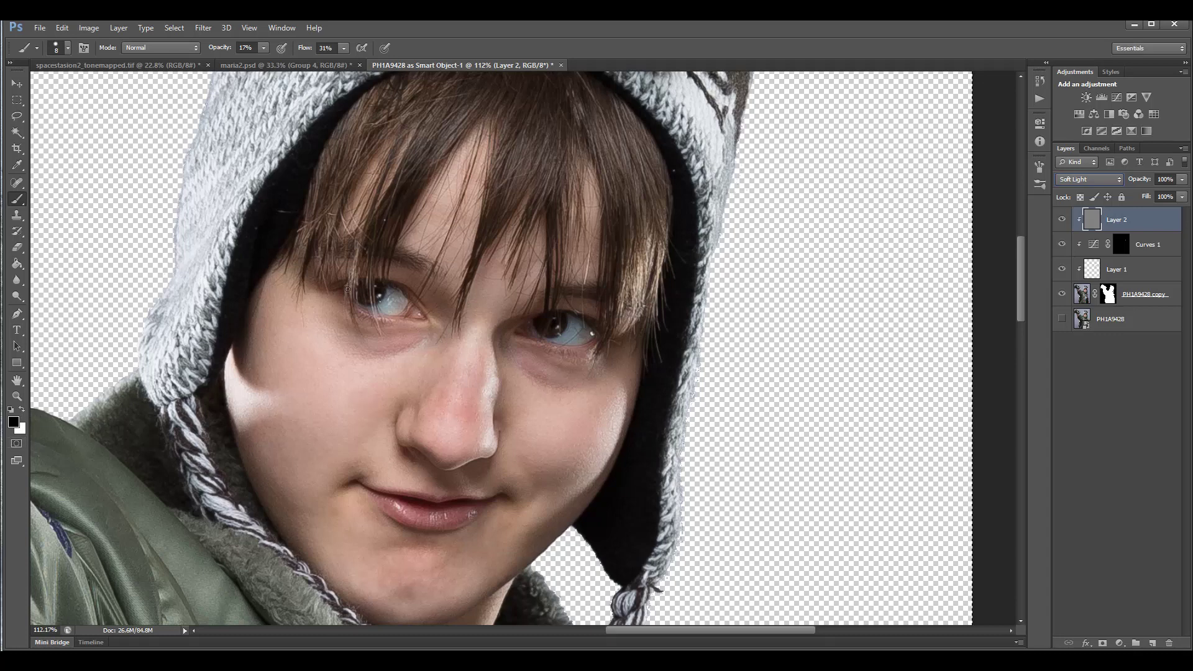
pyautogui.click(261, 47)
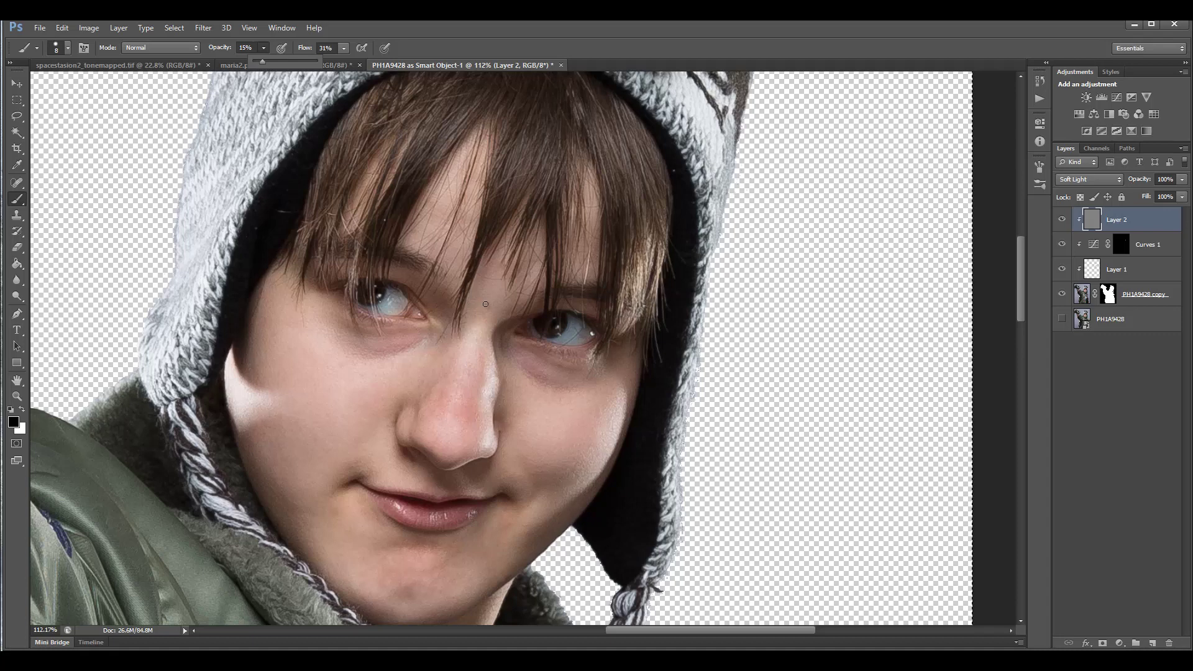
pyautogui.click(1013, 356)
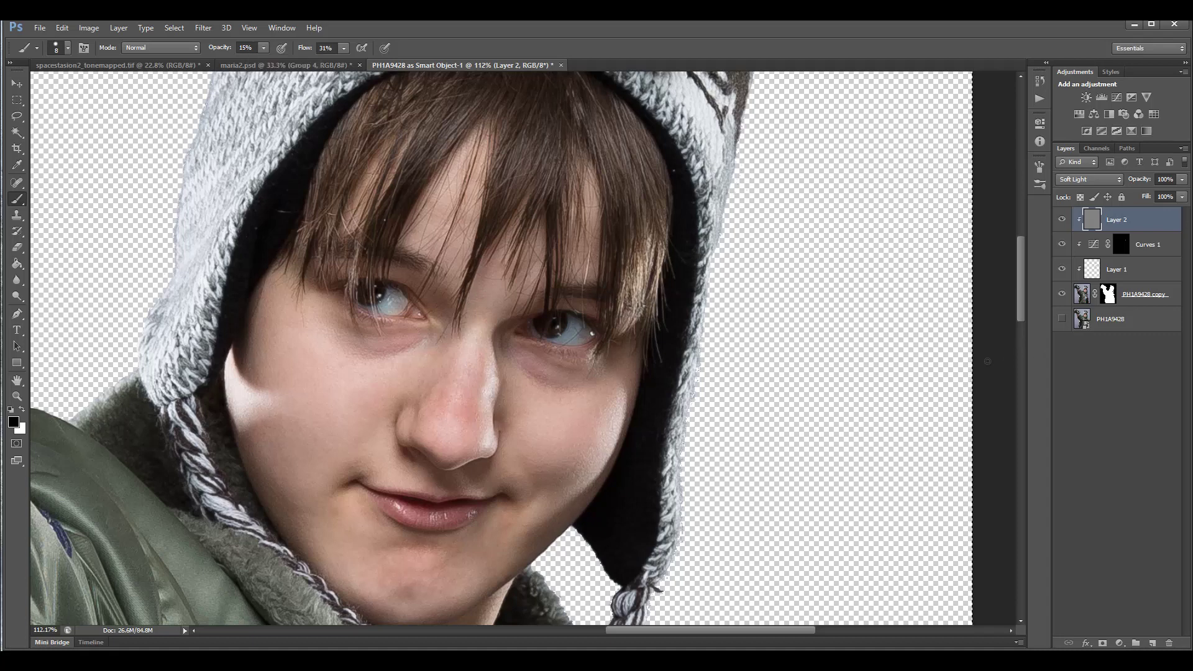
# Step: Clear the canvas selection and shade the lower cheek on Layer 2 with a black brush of size 20
pyautogui.click(17, 100)
pyautogui.click(18, 84)
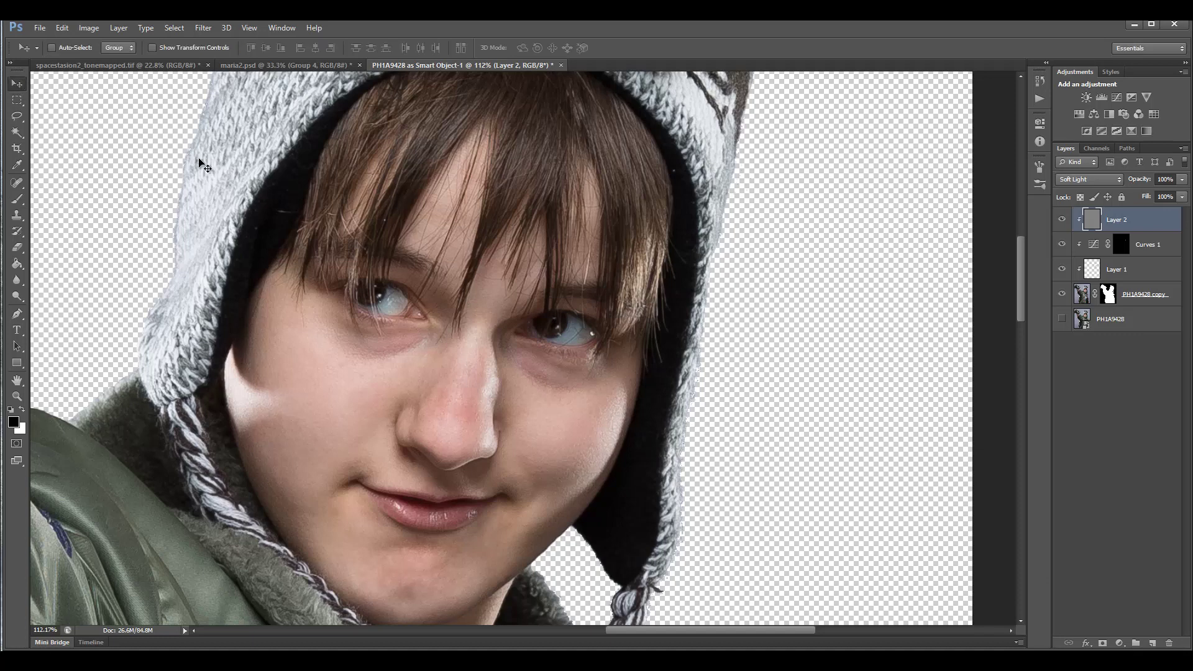
pyautogui.click(17, 199)
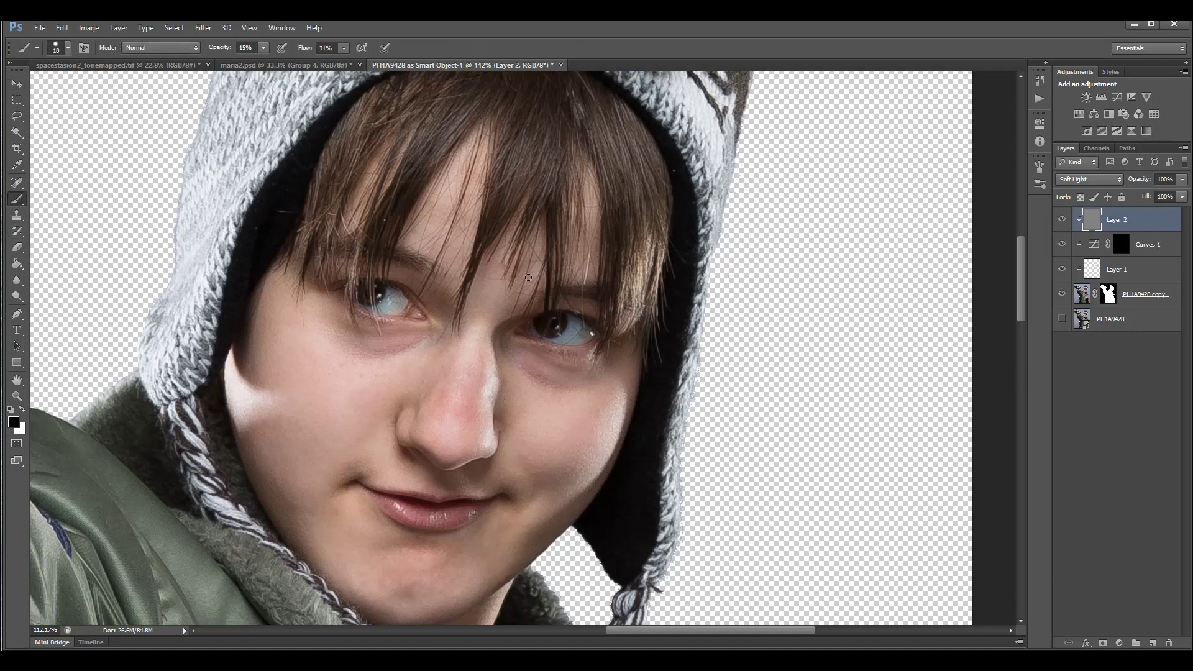
pyautogui.press('[')
pyautogui.press(']')
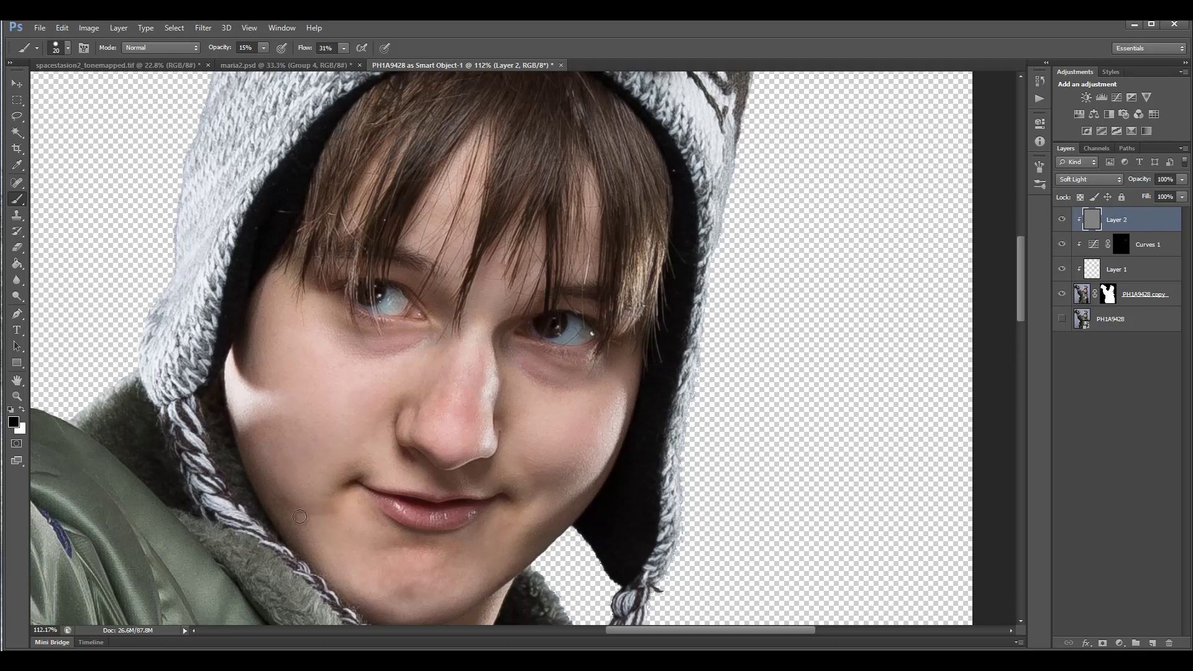
# Step: Soften the brush to 9% opacity and 21% flow and enlarge it to 35
pyautogui.click(264, 48)
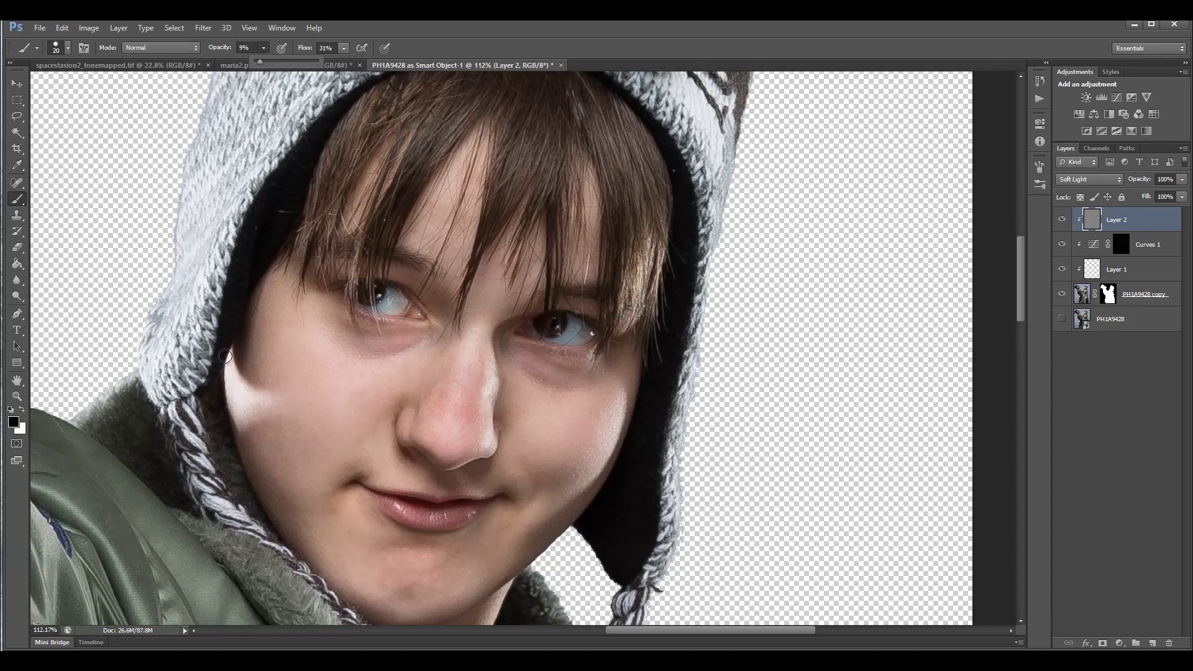
pyautogui.press(']')
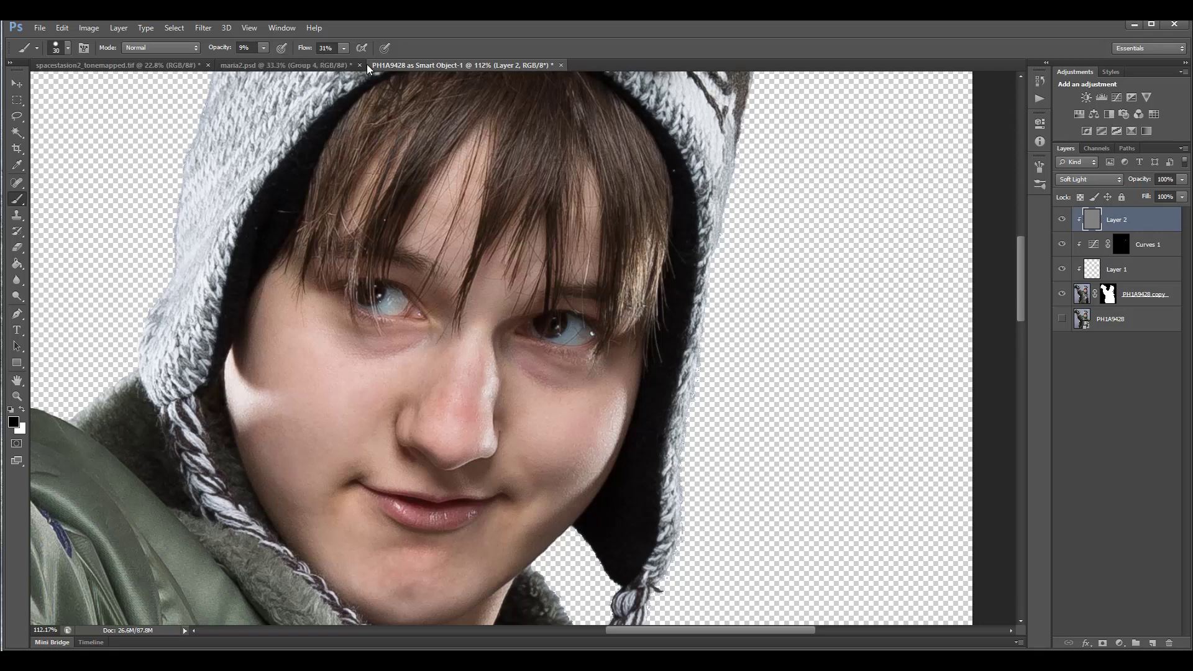
pyautogui.click(343, 49)
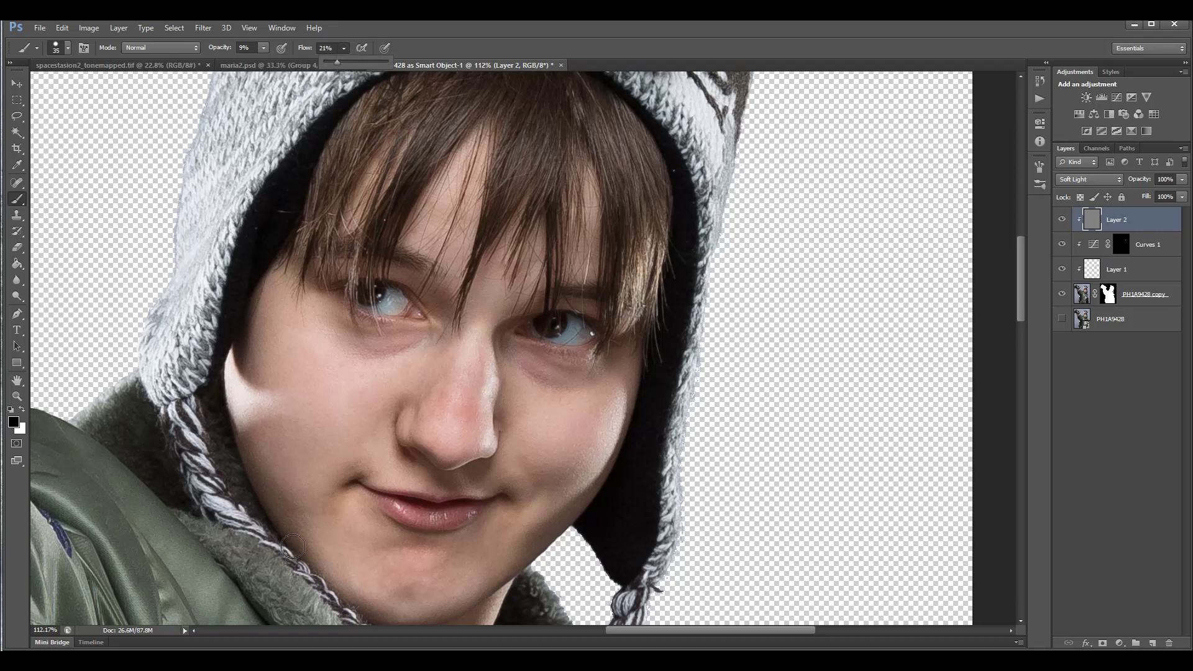
# Step: Paint black shading on Layer 2 along the lower cheek, around the mouth, at the outer eye corner and on the nose bridge
pyautogui.click(311, 519)
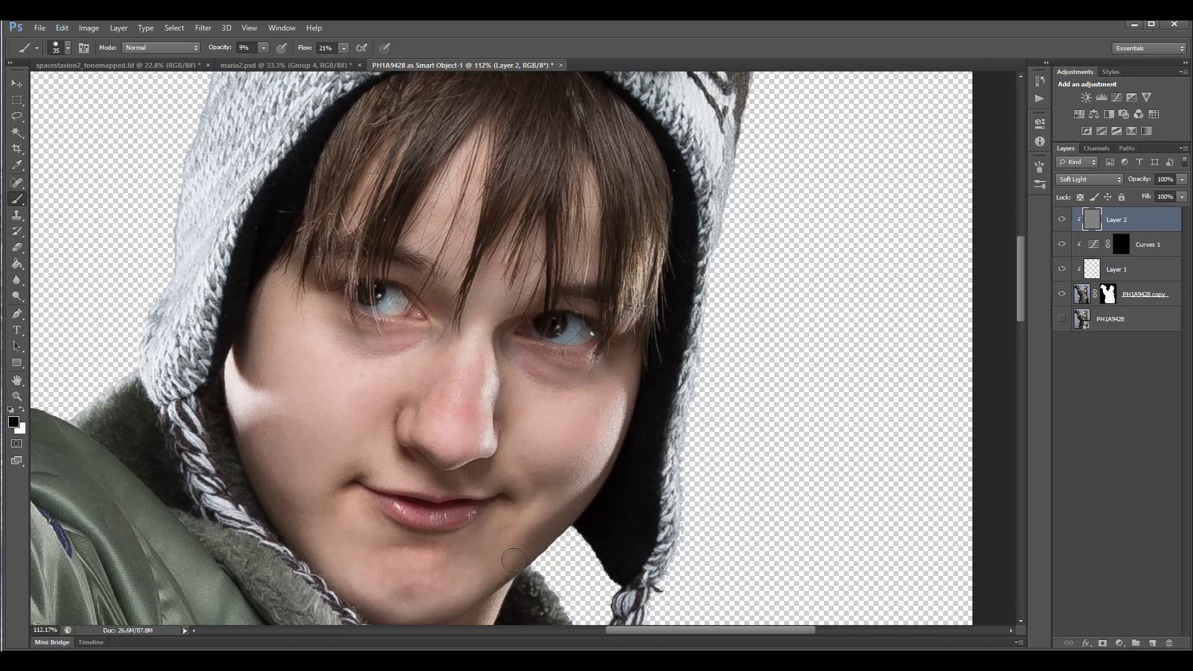
pyautogui.moveTo(406, 508)
pyautogui.mouseDown()
pyautogui.moveTo(459, 513)
pyautogui.moveTo(411, 517)
pyautogui.moveTo(481, 504)
pyautogui.mouseUp()
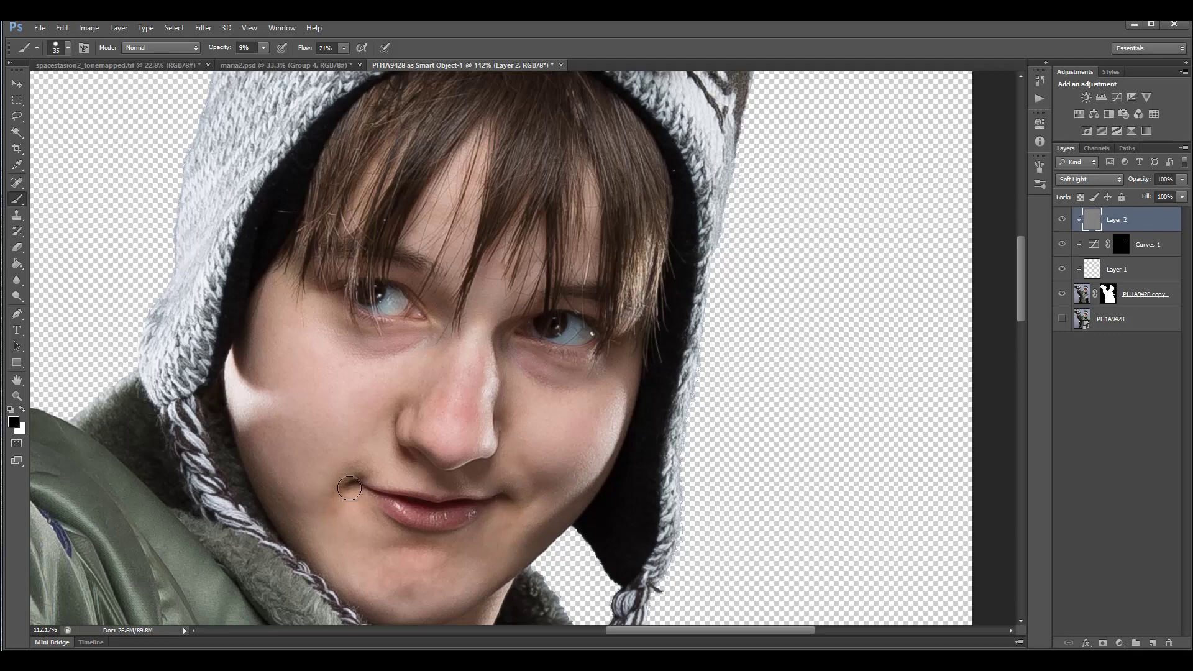
pyautogui.moveTo(358, 485); pyautogui.dragTo(458, 495)
pyautogui.moveTo(600, 336); pyautogui.dragTo(603, 348)
pyautogui.moveTo(466, 364)
pyautogui.mouseDown()
pyautogui.moveTo(418, 391)
pyautogui.moveTo(473, 372)
pyautogui.mouseUp()
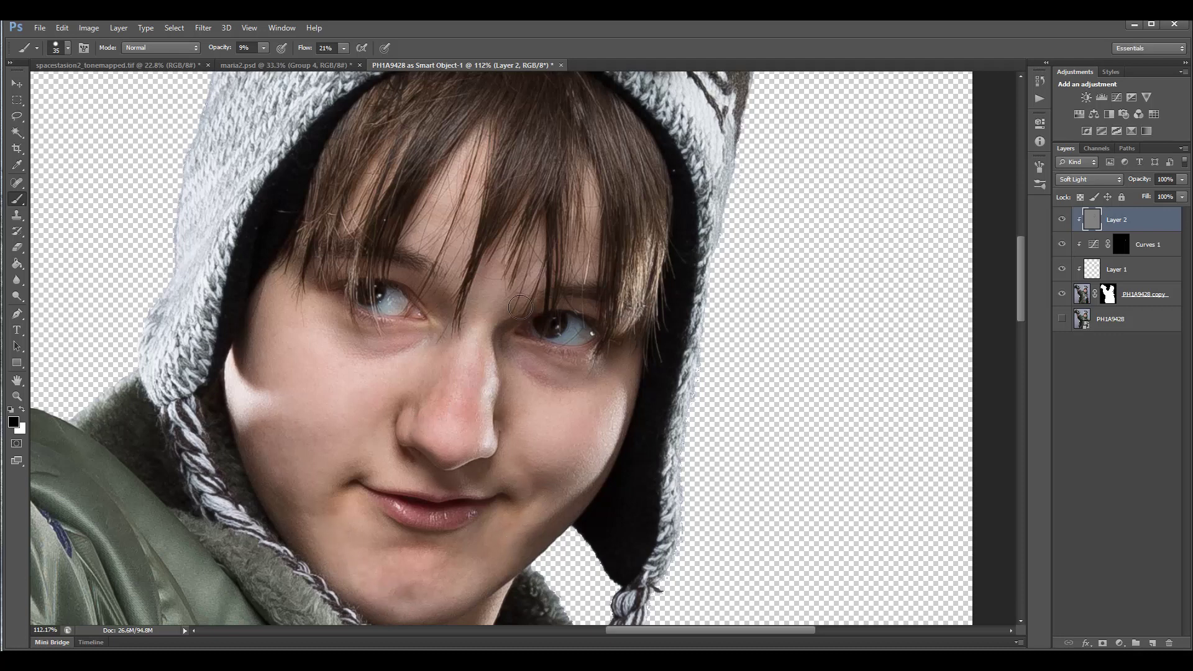
# Step: Compare the portrait's face with and without the dodge and burn shading on Layer 2
pyautogui.moveTo(575, 498); pyautogui.dragTo(581, 197)
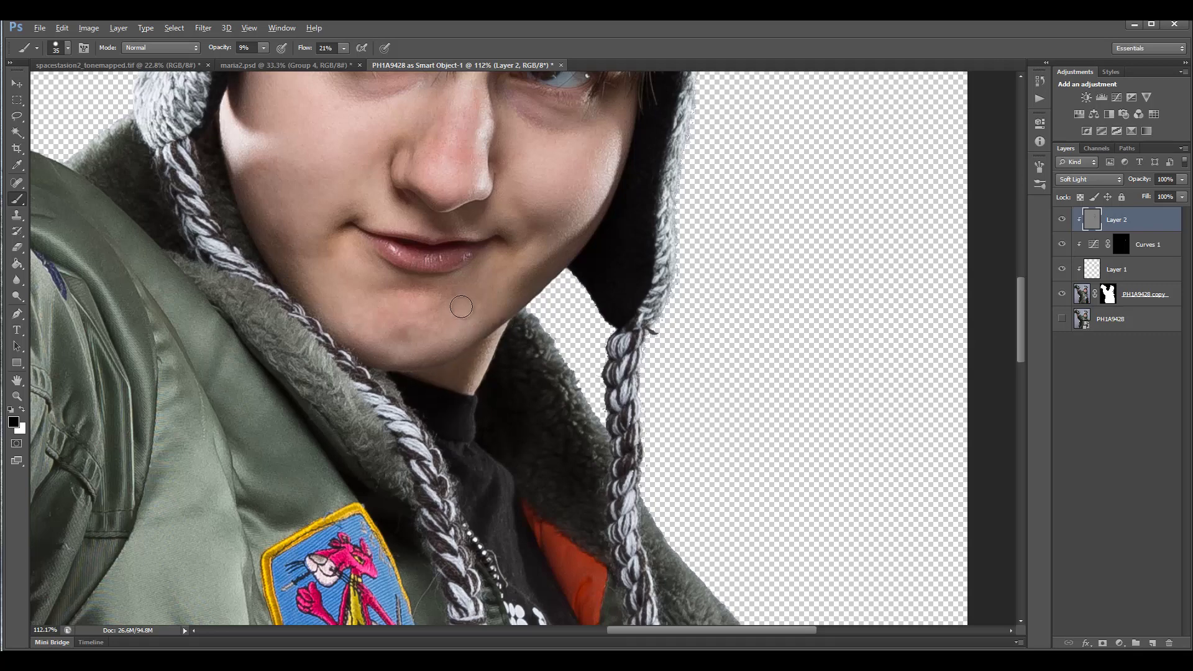
pyautogui.scroll(-3, 461, 306)
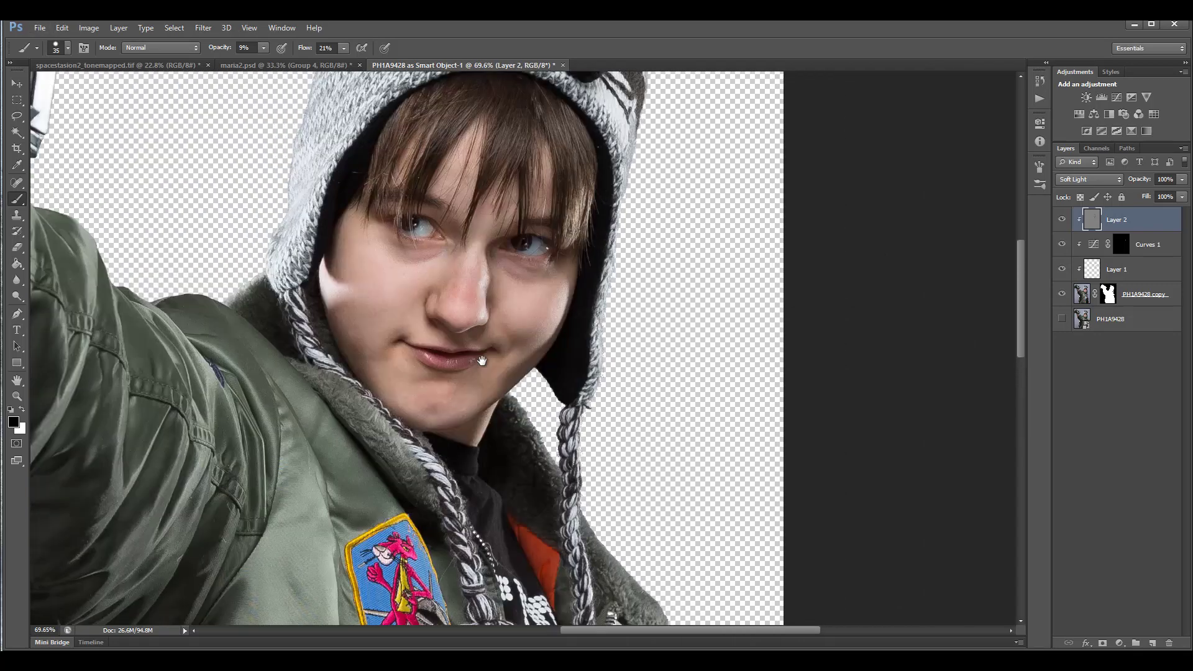
pyautogui.moveTo(482, 329); pyautogui.dragTo(486, 447)
pyautogui.click(1063, 220)
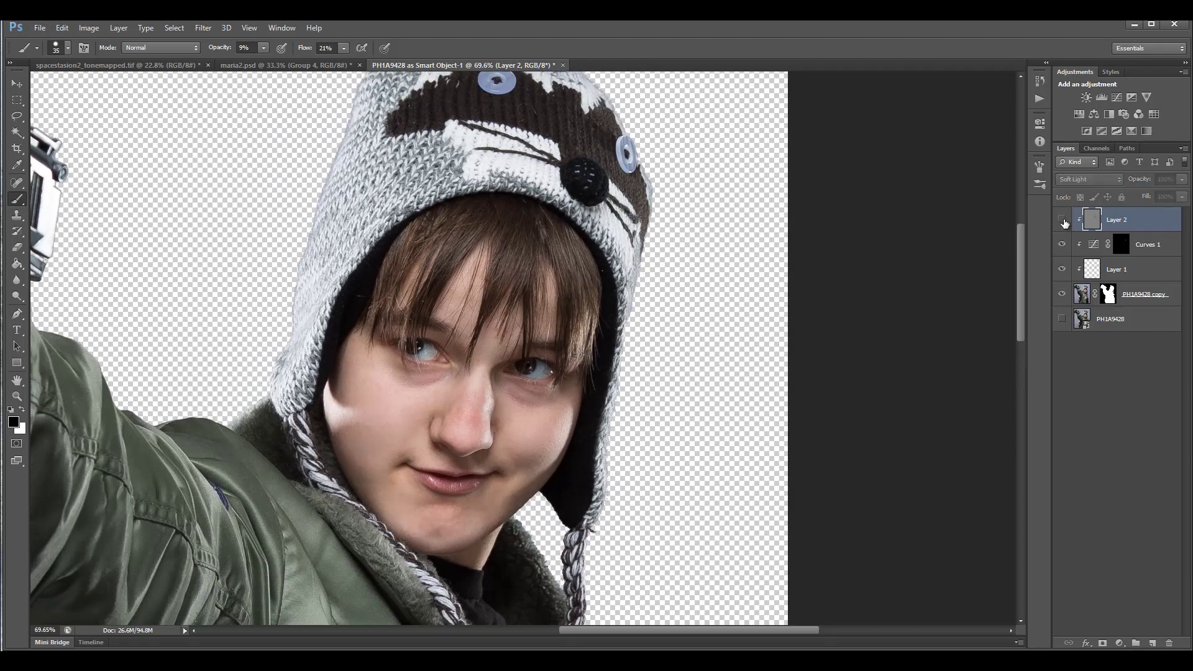
pyautogui.click(1063, 220)
pyautogui.click(1062, 220)
pyautogui.click(1063, 220)
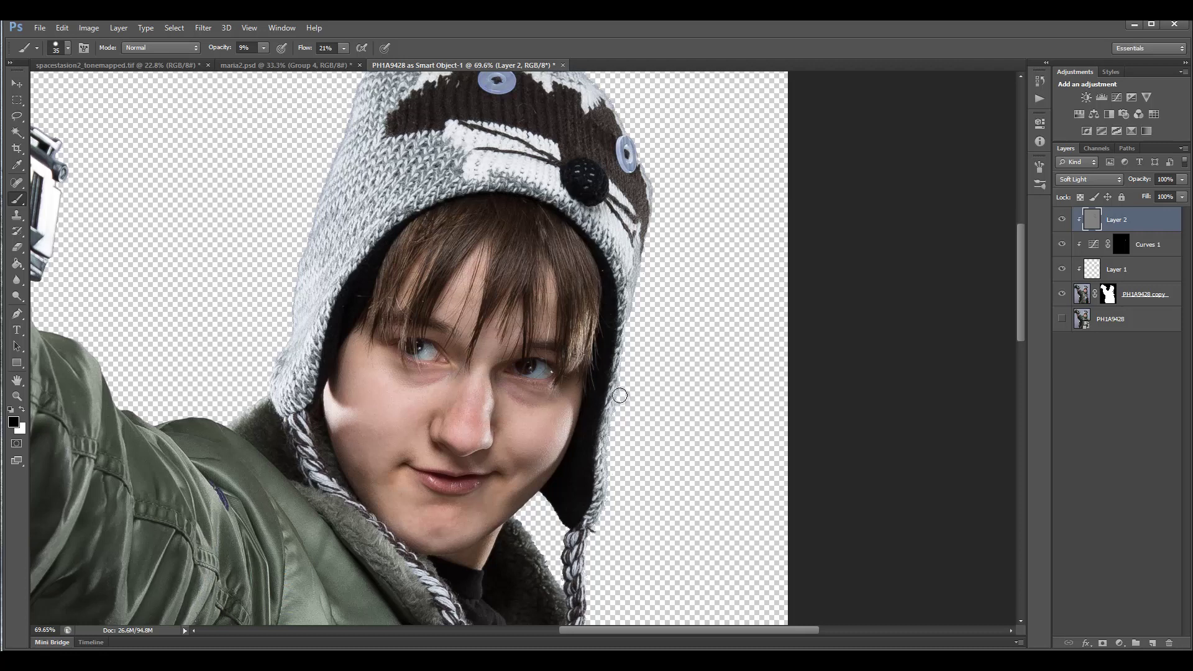
# Step: Reset the painting colors to black and white and shade the extended arm's sleeve on Layer 2 in black
pyautogui.moveTo(502, 533)
pyautogui.mouseDown()
pyautogui.moveTo(539, 332)
pyautogui.moveTo(519, 382)
pyautogui.mouseUp()
pyautogui.moveTo(504, 426)
pyautogui.mouseDown()
pyautogui.moveTo(560, 341)
pyautogui.moveTo(666, 287)
pyautogui.moveTo(646, 310)
pyautogui.moveTo(655, 331)
pyautogui.moveTo(802, 338)
pyautogui.moveTo(854, 372)
pyautogui.moveTo(792, 330)
pyautogui.mouseUp()
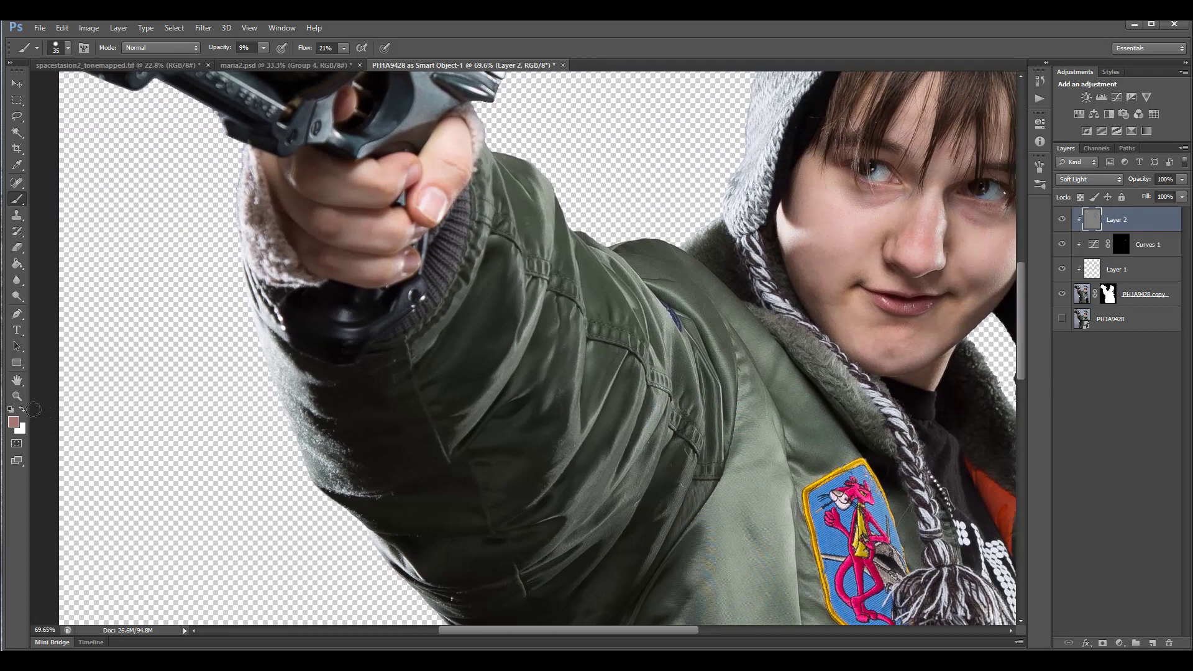
pyautogui.click(11, 410)
pyautogui.moveTo(553, 226)
pyautogui.mouseDown()
pyautogui.moveTo(532, 256)
pyautogui.moveTo(507, 154)
pyautogui.mouseUp()
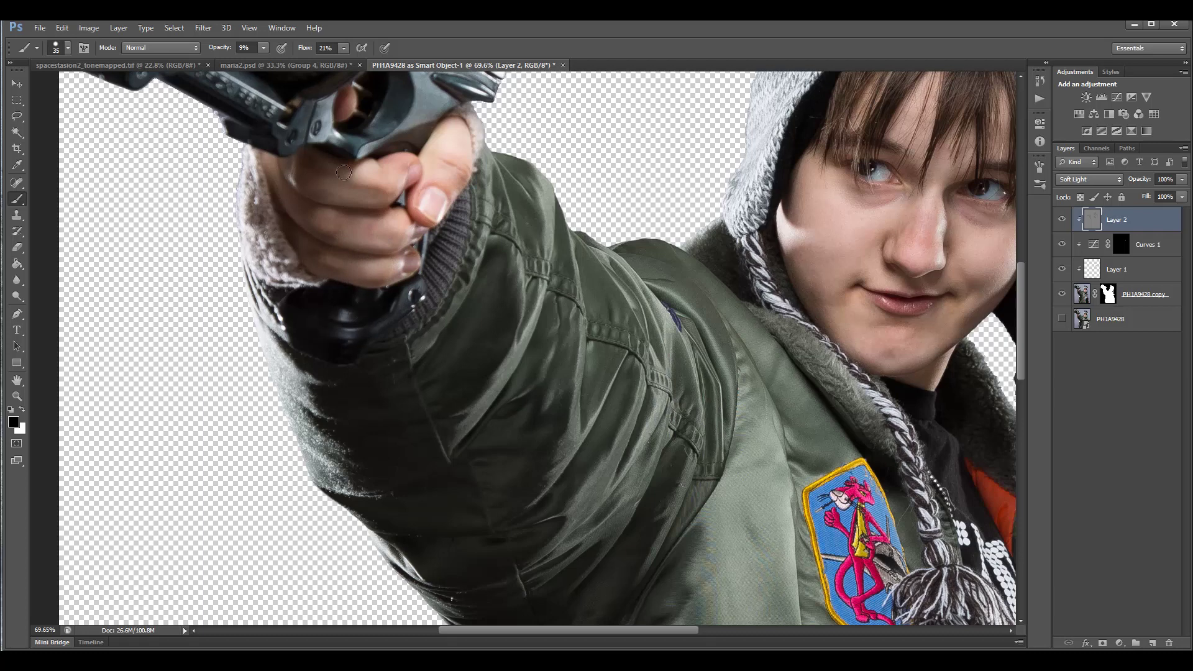
# Step: Paint soft black shading on Layer 2 over the jacket front, from the chest past the pocket and round patch to the hem
pyautogui.scroll(5, 373, 248)
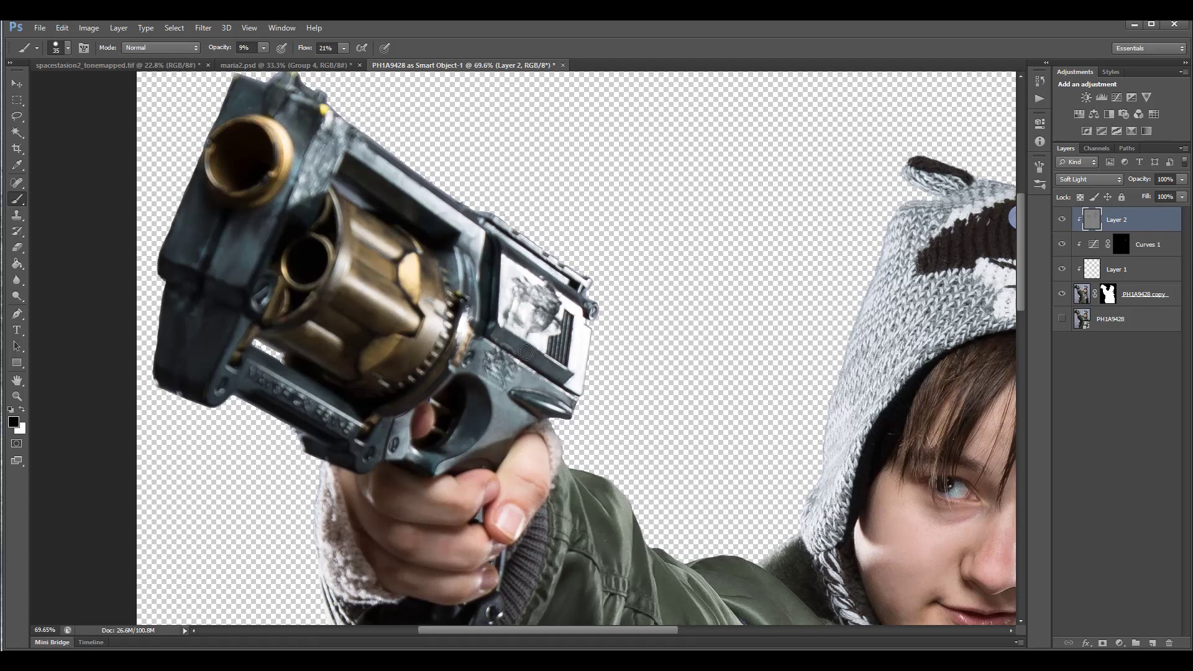
pyautogui.moveTo(892, 534); pyautogui.dragTo(631, 246)
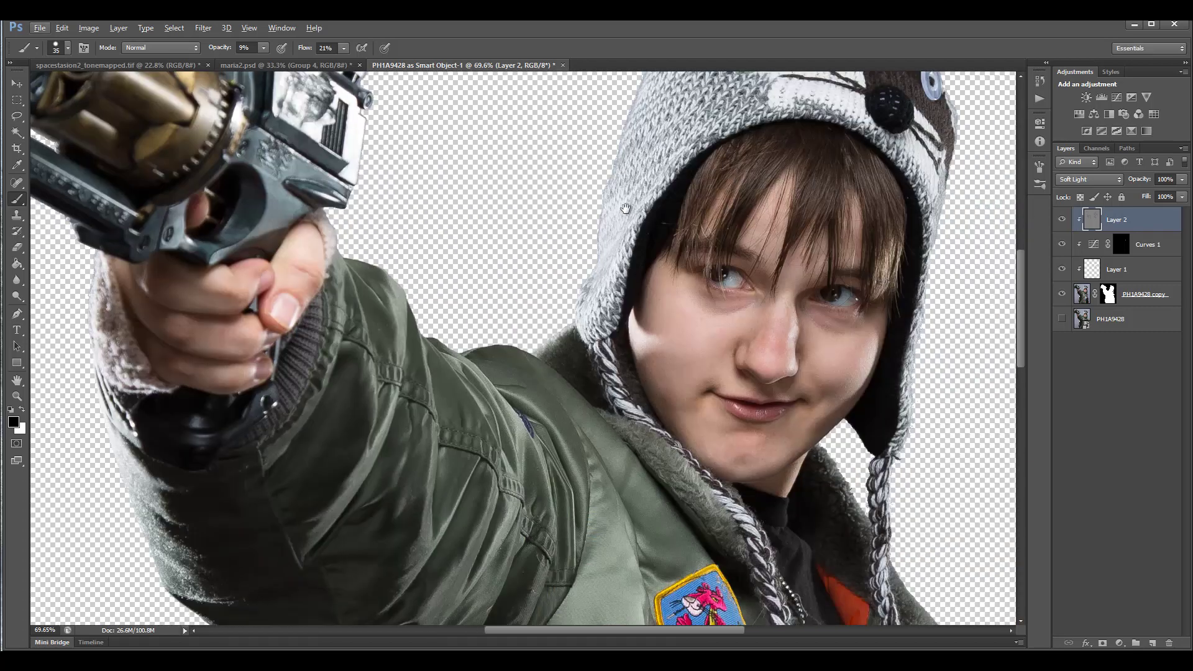
pyautogui.scroll(-8, 526, 360)
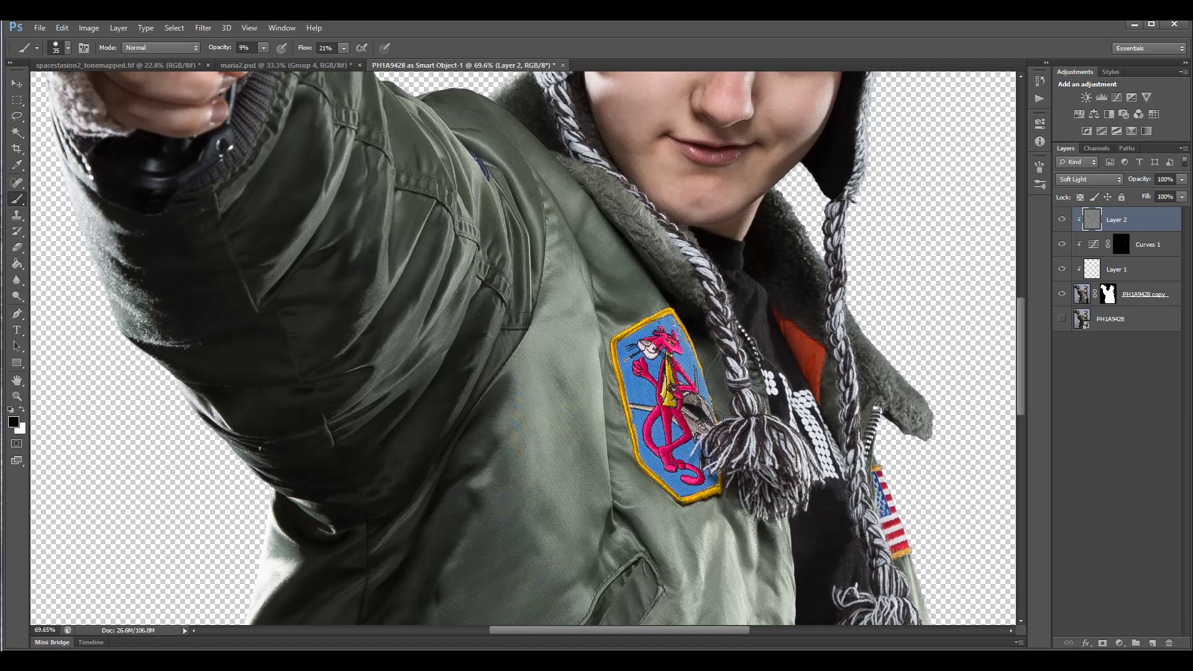
pyautogui.scroll(-5, 715, 417)
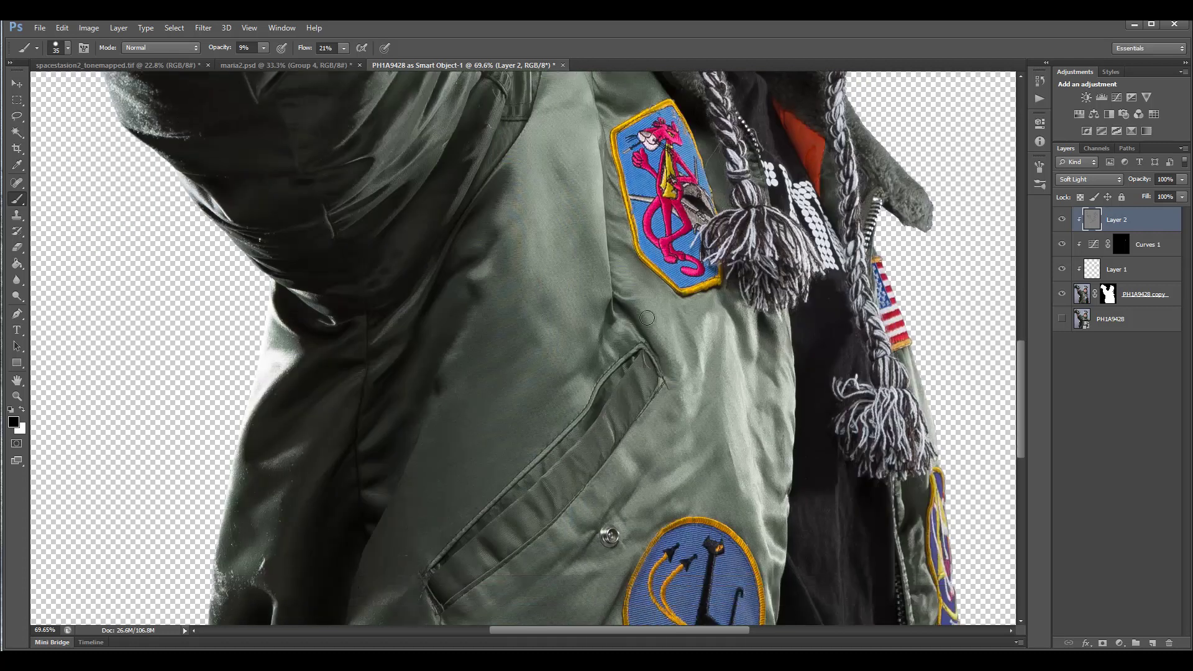
pyautogui.moveTo(693, 372)
pyautogui.mouseDown()
pyautogui.moveTo(681, 301)
pyautogui.moveTo(709, 340)
pyautogui.moveTo(711, 397)
pyautogui.moveTo(715, 373)
pyautogui.moveTo(710, 365)
pyautogui.moveTo(717, 426)
pyautogui.moveTo(714, 403)
pyautogui.moveTo(696, 428)
pyautogui.moveTo(709, 449)
pyautogui.moveTo(730, 454)
pyautogui.moveTo(678, 473)
pyautogui.moveTo(688, 453)
pyautogui.moveTo(703, 461)
pyautogui.moveTo(641, 463)
pyautogui.mouseUp()
pyautogui.moveTo(658, 566)
pyautogui.mouseDown()
pyautogui.moveTo(753, 461)
pyautogui.moveTo(782, 494)
pyautogui.moveTo(773, 593)
pyautogui.mouseUp()
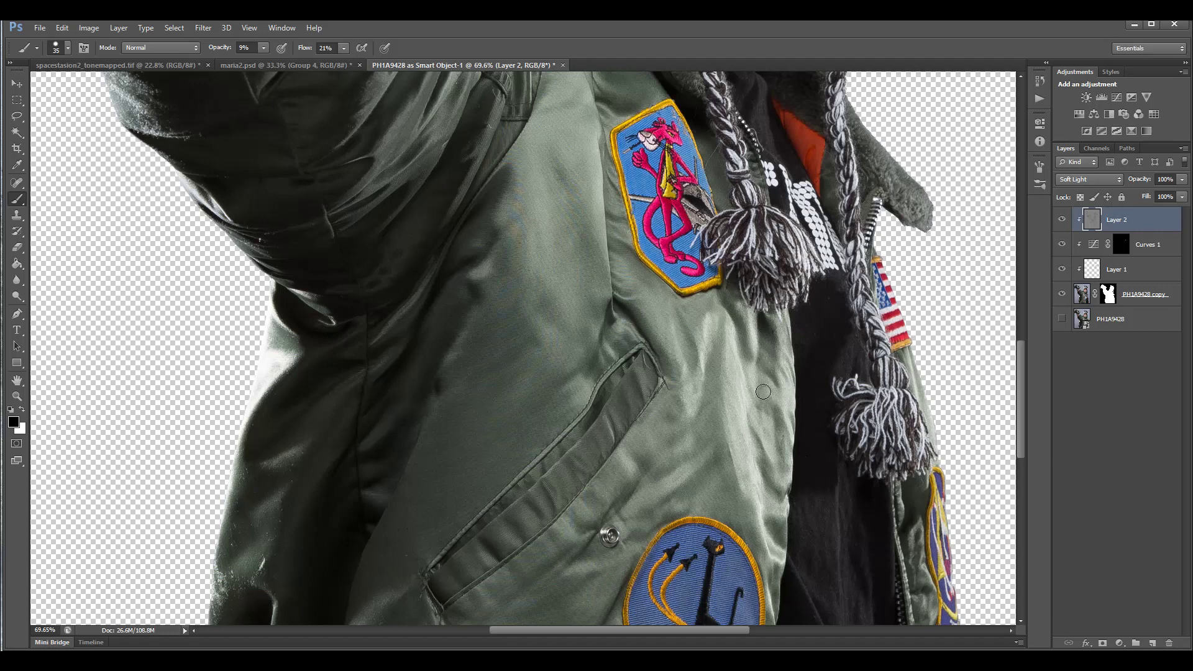
pyautogui.scroll(-5, 765, 394)
pyautogui.scroll(-3, 765, 392)
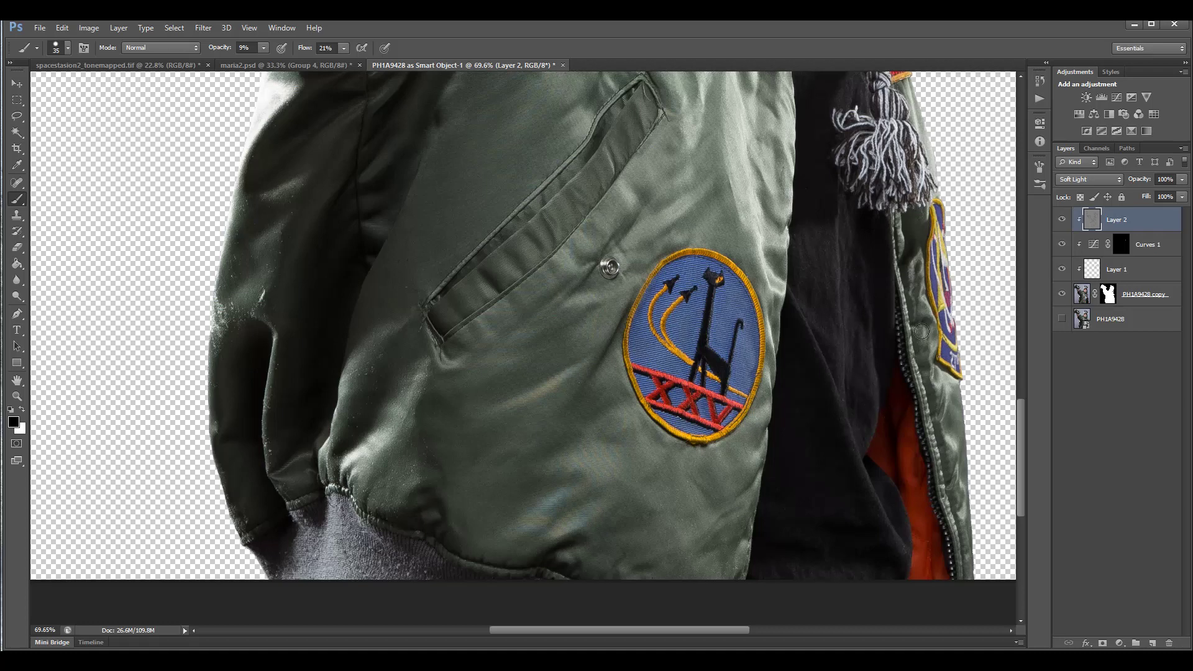
# Step: Switch to white and paint highlights on Layer 2 along the nose, under the eyes and on the eyes
pyautogui.scroll(8, 909, 297)
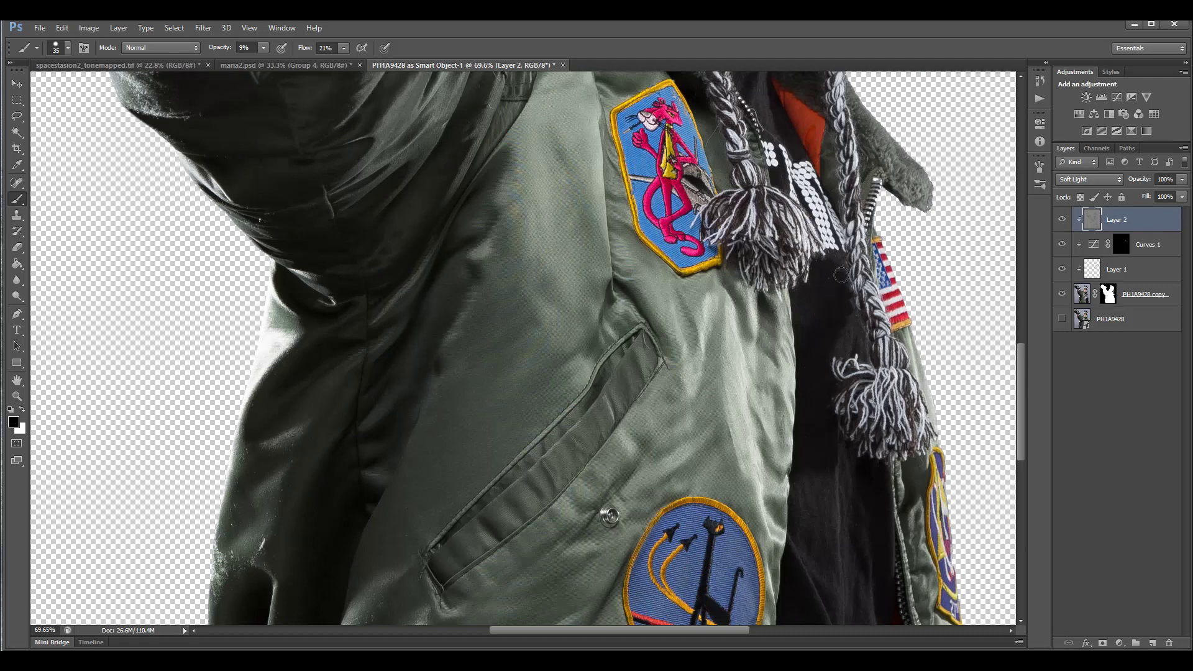
pyautogui.scroll(3, 839, 275)
pyautogui.scroll(2, 841, 276)
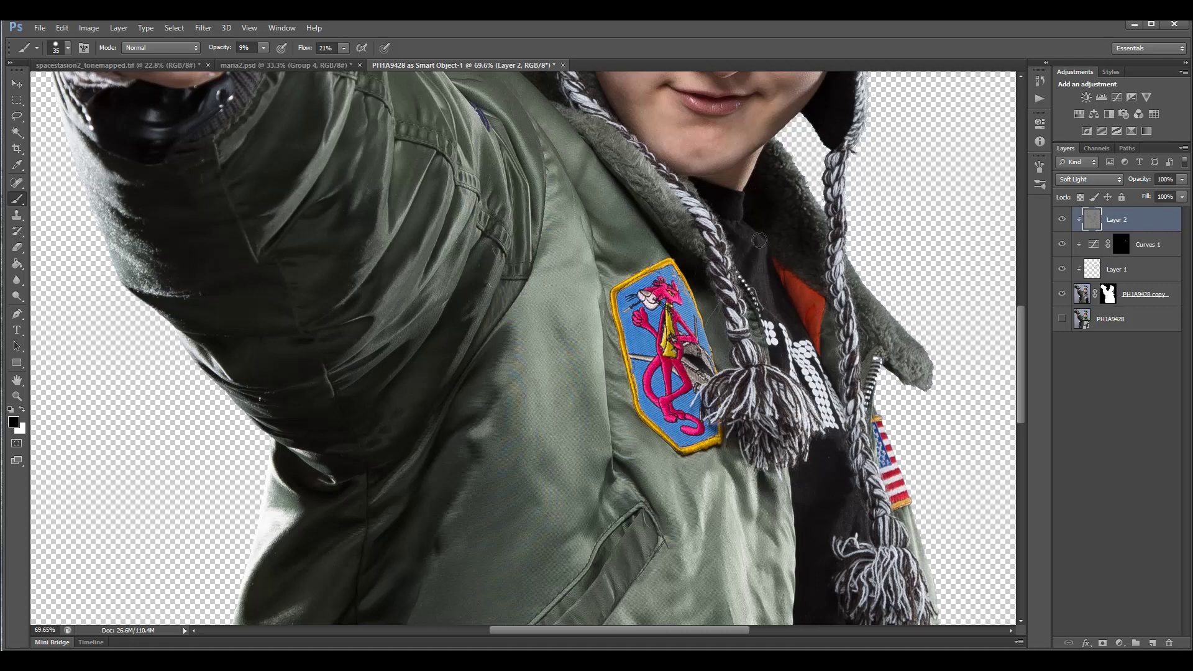
pyautogui.scroll(7, 768, 241)
pyautogui.scroll(1, 766, 241)
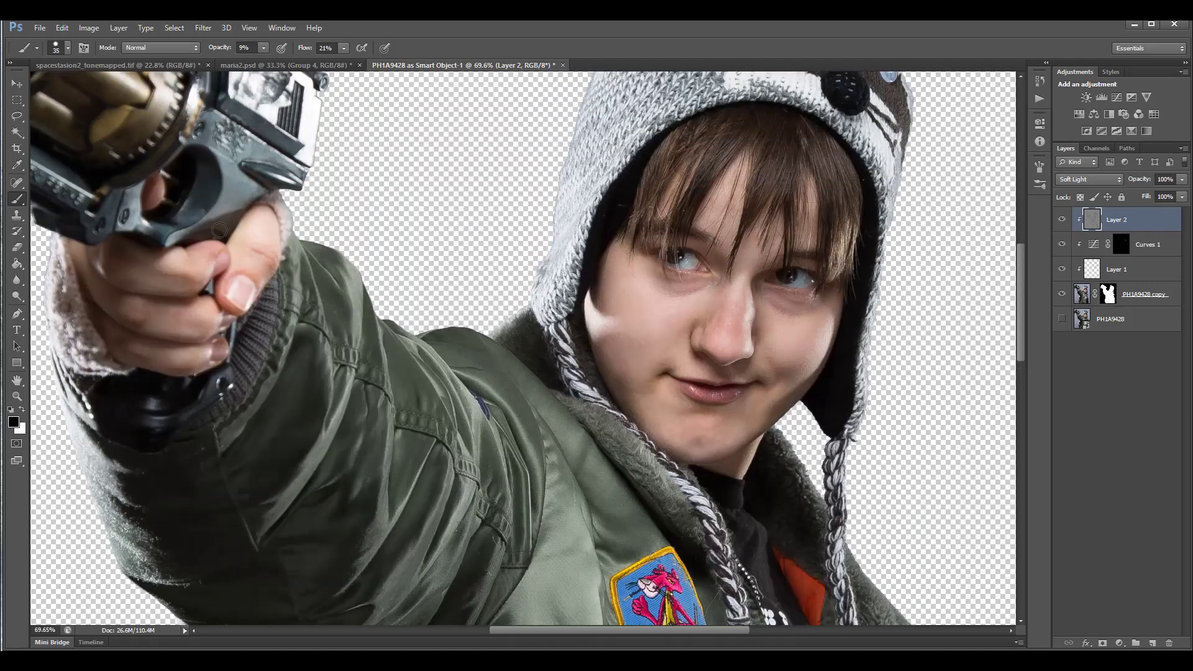
pyautogui.press('x')
pyautogui.moveTo(758, 285)
pyautogui.mouseDown()
pyautogui.moveTo(751, 249)
pyautogui.moveTo(733, 340)
pyautogui.moveTo(753, 248)
pyautogui.moveTo(733, 345)
pyautogui.mouseUp()
pyautogui.moveTo(709, 278)
pyautogui.mouseDown()
pyautogui.moveTo(673, 295)
pyautogui.moveTo(707, 287)
pyautogui.moveTo(679, 271)
pyautogui.moveTo(801, 306)
pyautogui.moveTo(772, 310)
pyautogui.moveTo(806, 308)
pyautogui.moveTo(754, 272)
pyautogui.moveTo(802, 313)
pyautogui.moveTo(793, 320)
pyautogui.moveTo(817, 303)
pyautogui.moveTo(809, 280)
pyautogui.mouseUp()
pyautogui.moveTo(691, 270)
pyautogui.mouseDown()
pyautogui.moveTo(696, 261)
pyautogui.moveTo(686, 264)
pyautogui.mouseUp()
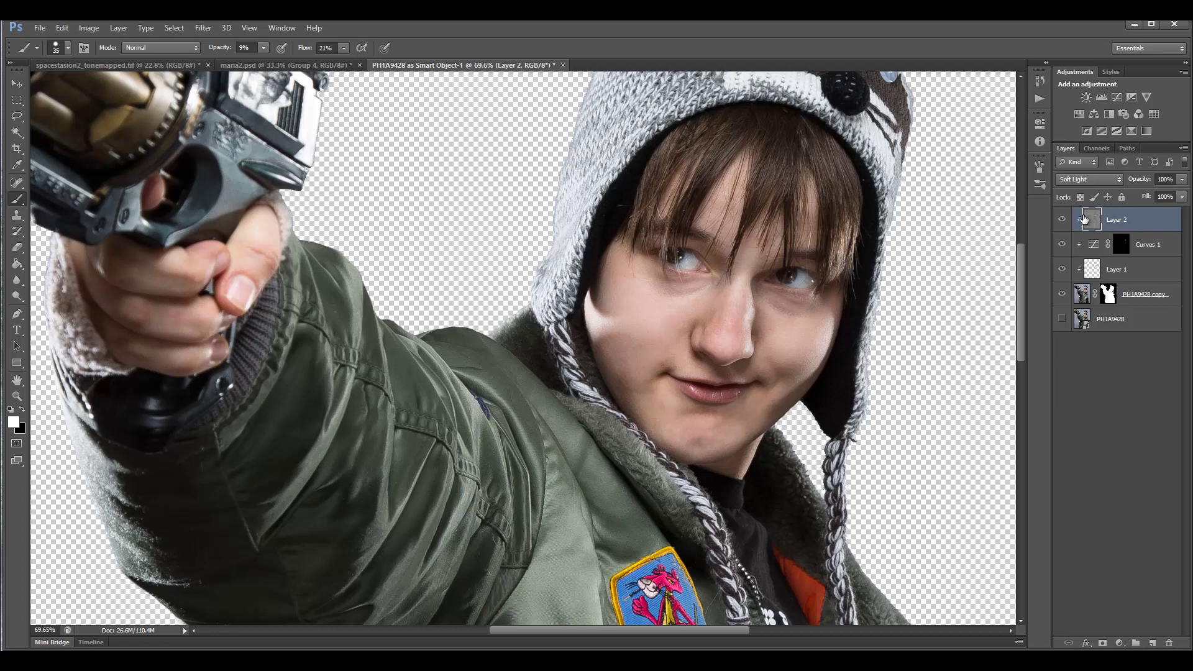
# Step: Toggle Layer 2's visibility repeatedly to check the effect of the shading and highlights on the face and sleeve
pyautogui.click(1061, 220)
pyautogui.click(1060, 220)
pyautogui.click(1061, 220)
pyautogui.click(1060, 220)
pyautogui.click(1061, 220)
pyautogui.click(1060, 220)
# Step: Raise the brush opacity to 12% and paint white highlights on Layer 2 along the sleeve folds and down the jacket
pyautogui.moveTo(801, 302)
pyautogui.mouseDown()
pyautogui.moveTo(777, 296)
pyautogui.moveTo(791, 312)
pyautogui.moveTo(765, 328)
pyautogui.mouseUp()
pyautogui.scroll(-1, 778, 373)
pyautogui.scroll(-1, 777, 274)
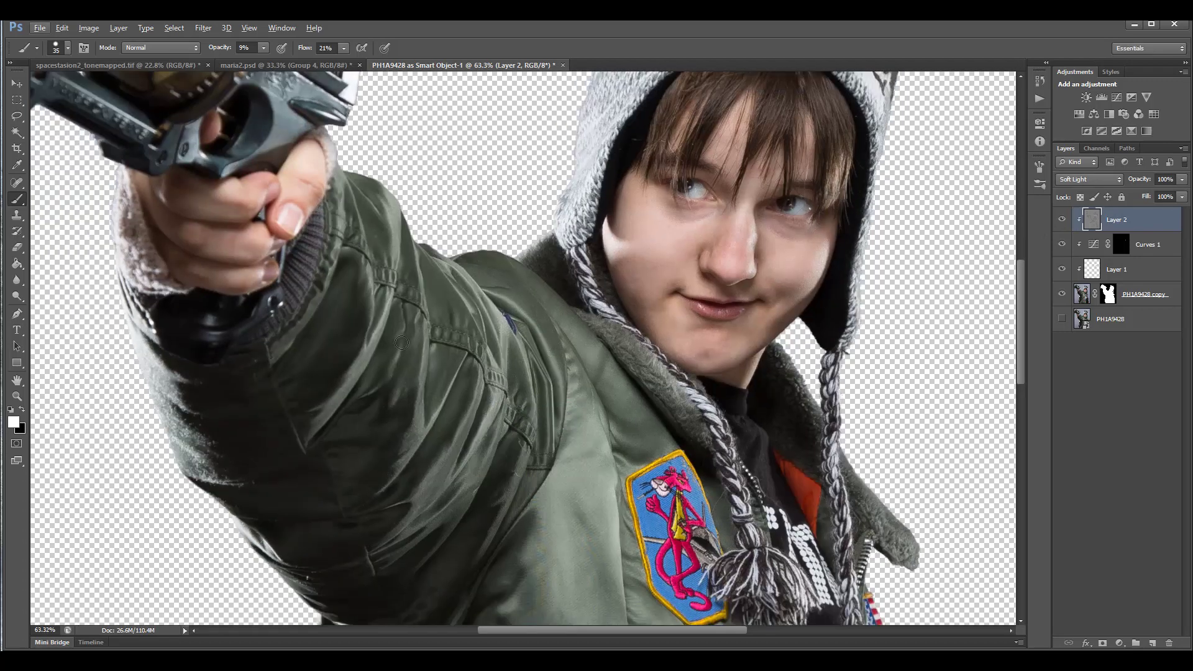
pyautogui.click(263, 48)
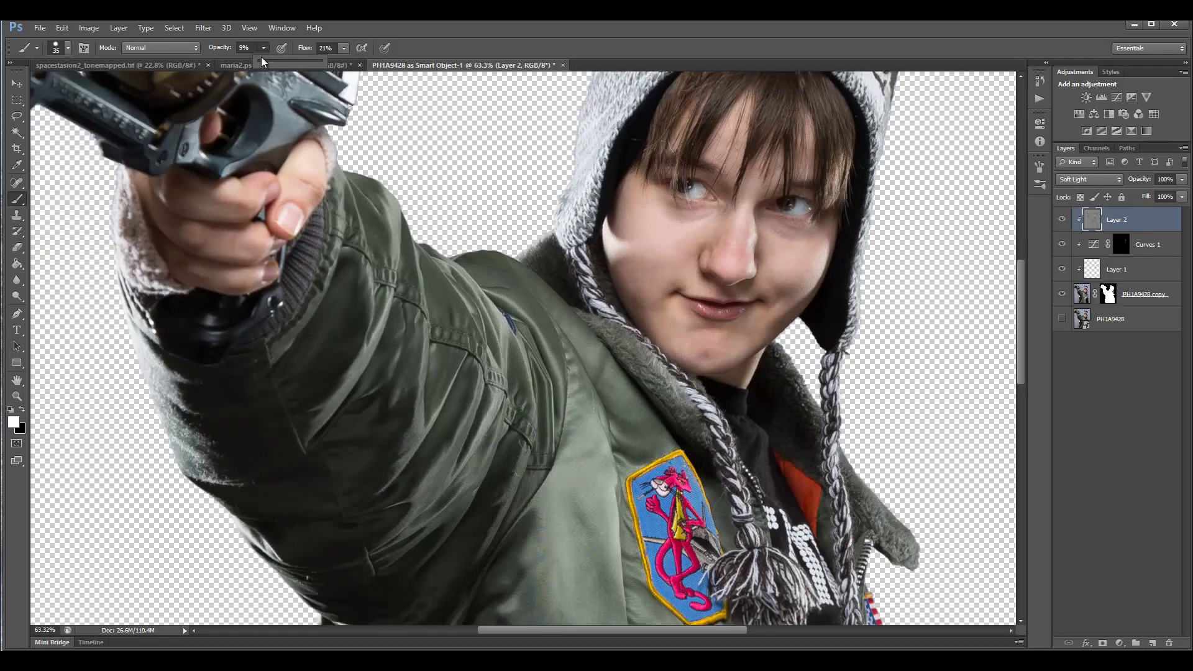
pyautogui.click(316, 289)
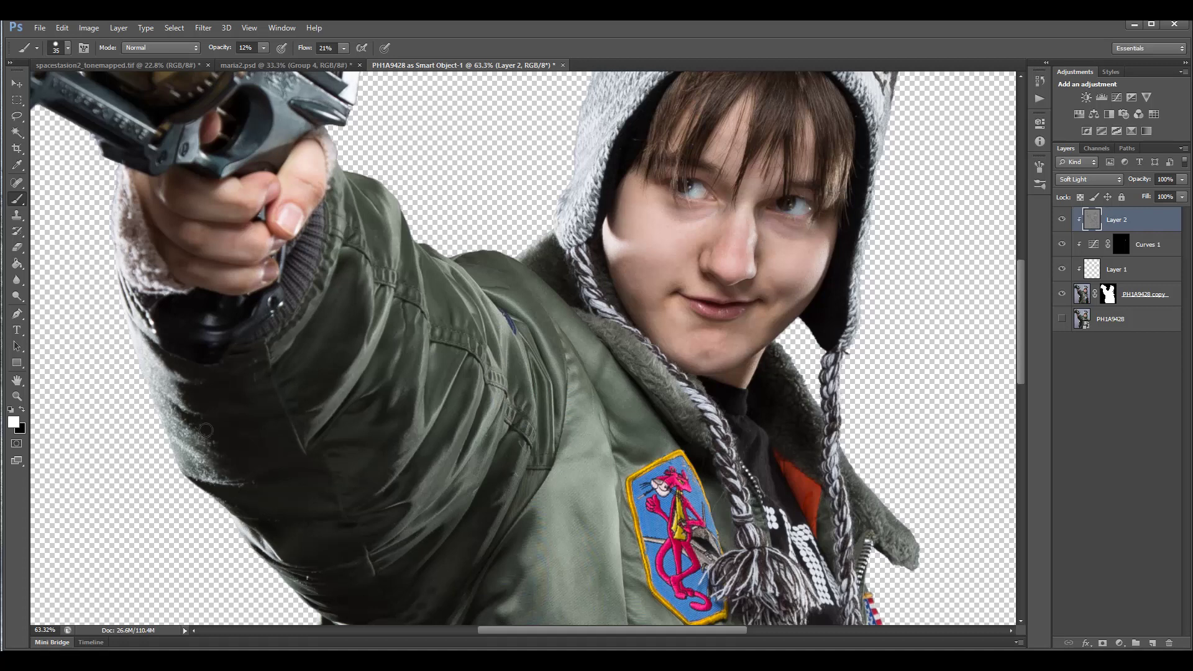
pyautogui.scroll(-5, 596, 463)
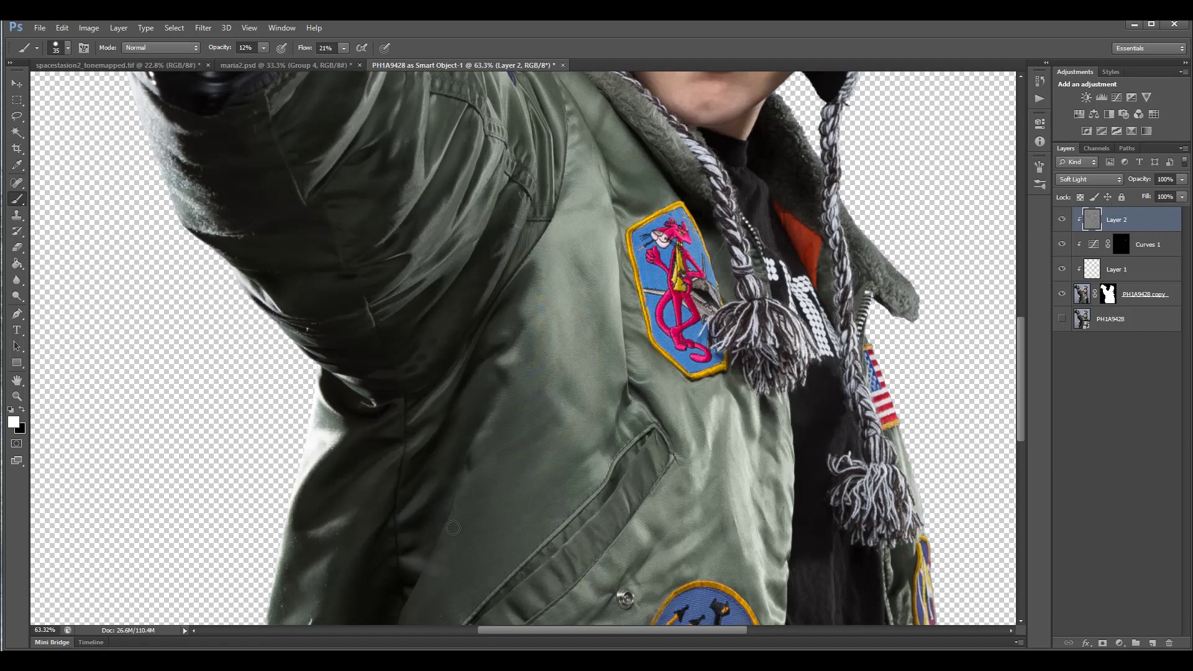
pyautogui.scroll(-10, 564, 418)
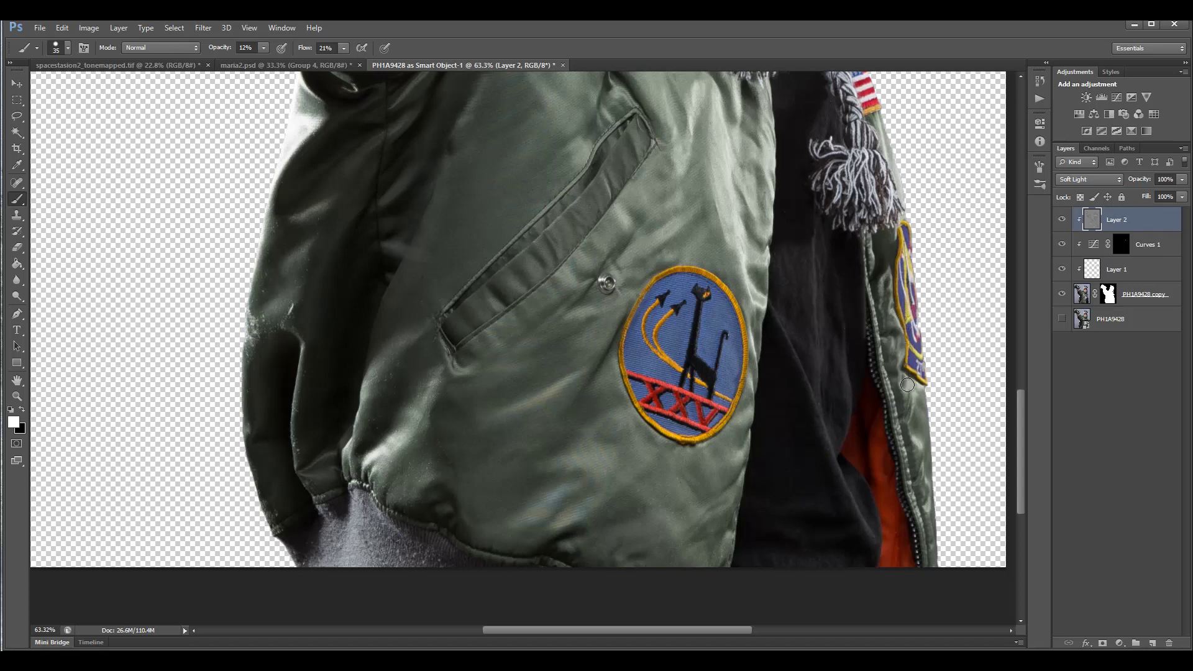
# Step: Review the whole figure and compare it with and without Layer 2's dodging and burning
pyautogui.scroll(5, 834, 254)
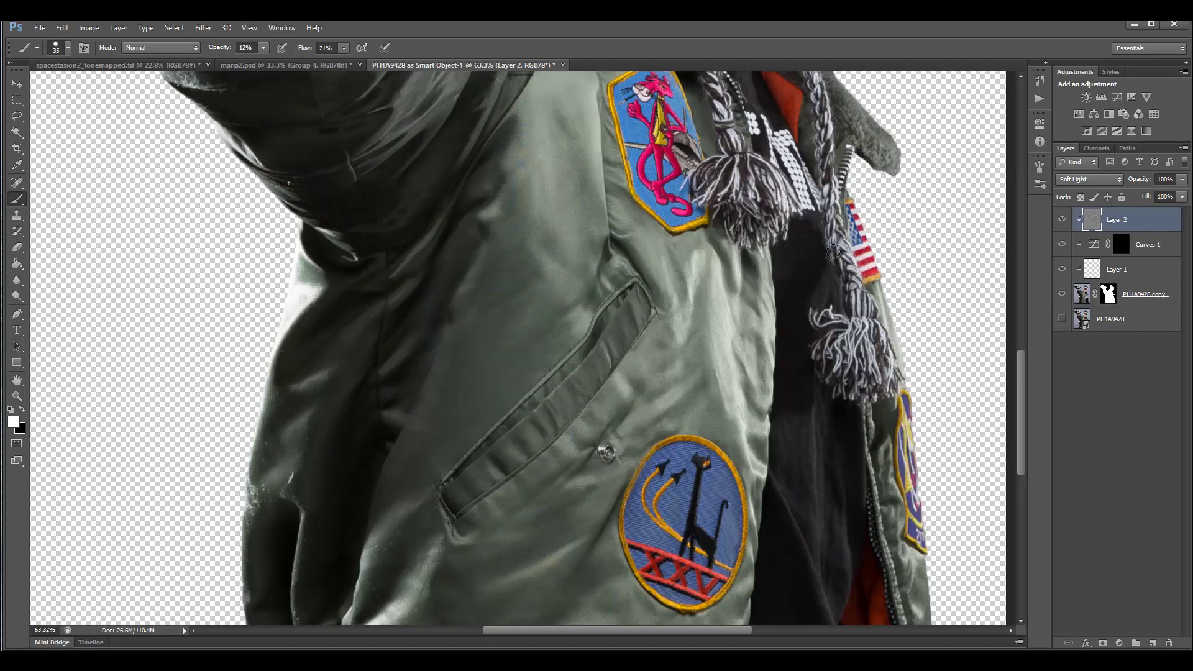
pyautogui.scroll(6, 813, 315)
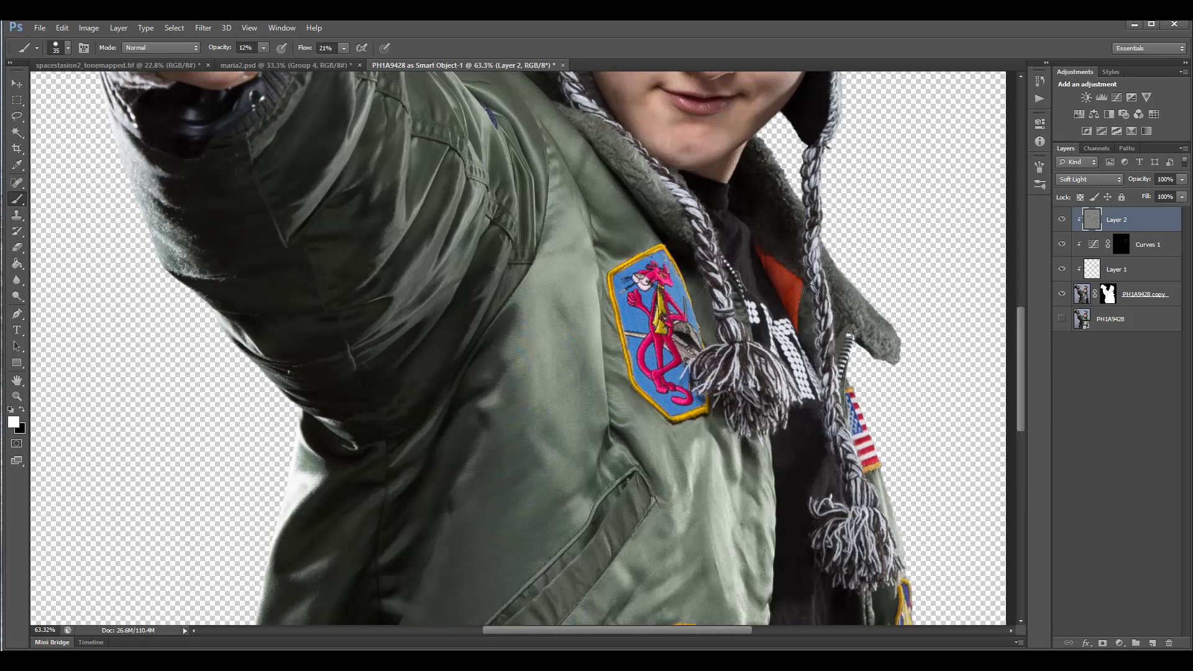
pyautogui.scroll(5, 783, 264)
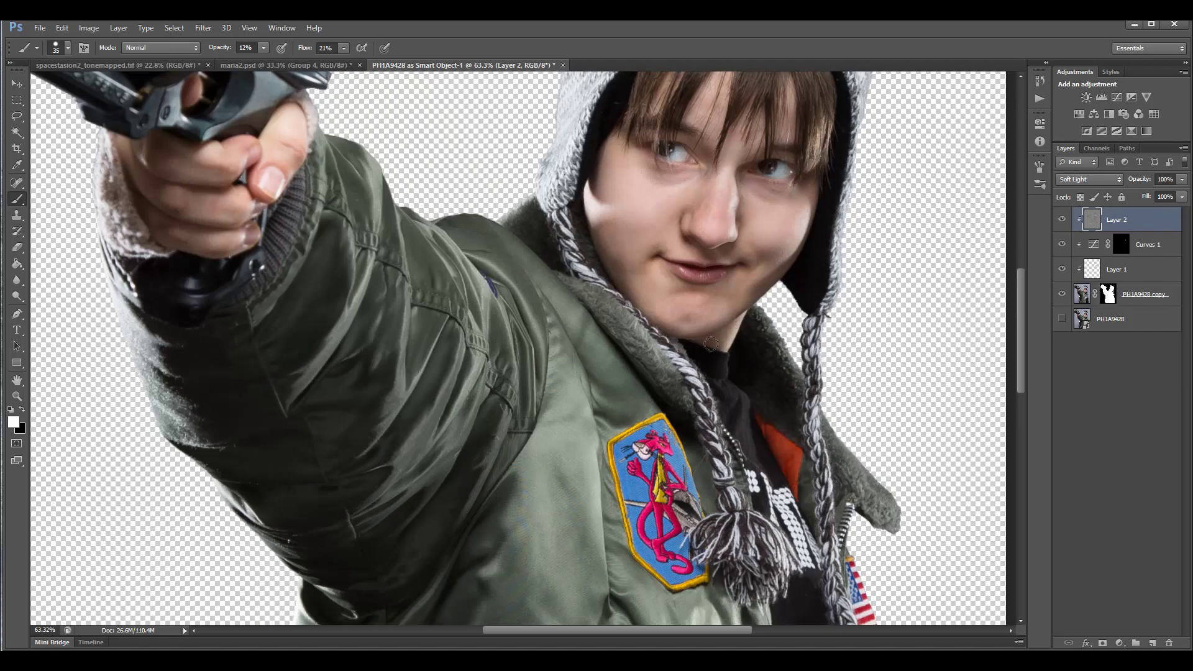
pyautogui.scroll(7, 755, 304)
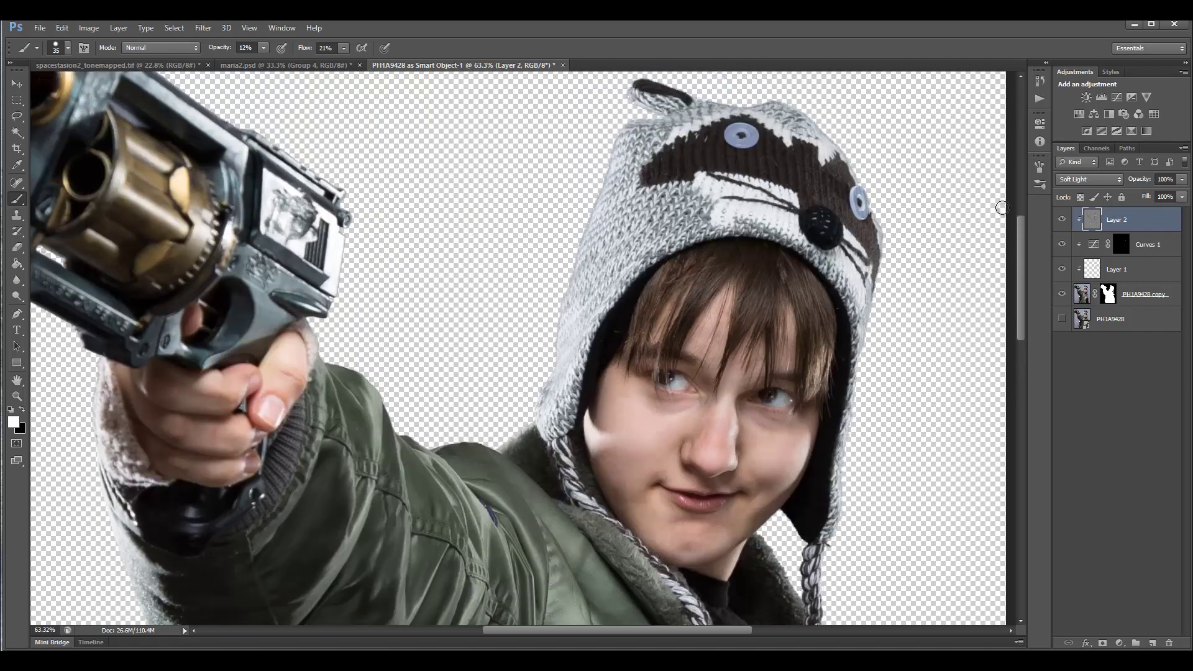
pyautogui.scroll(-4, 731, 282)
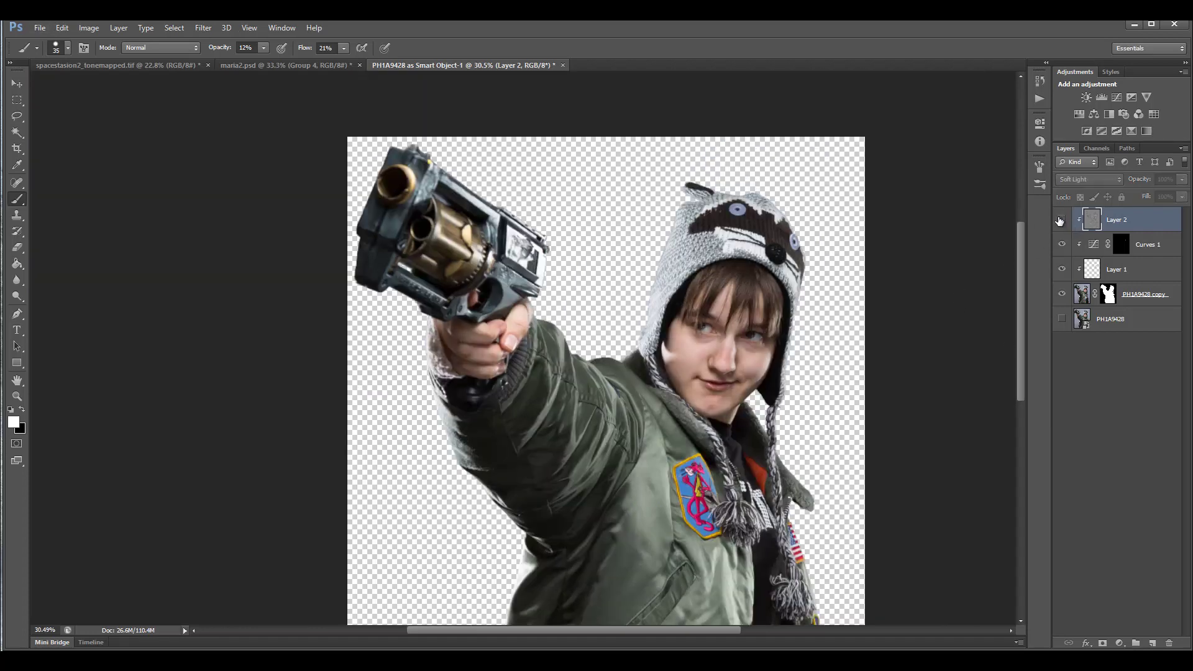
pyautogui.scroll(-3, 825, 328)
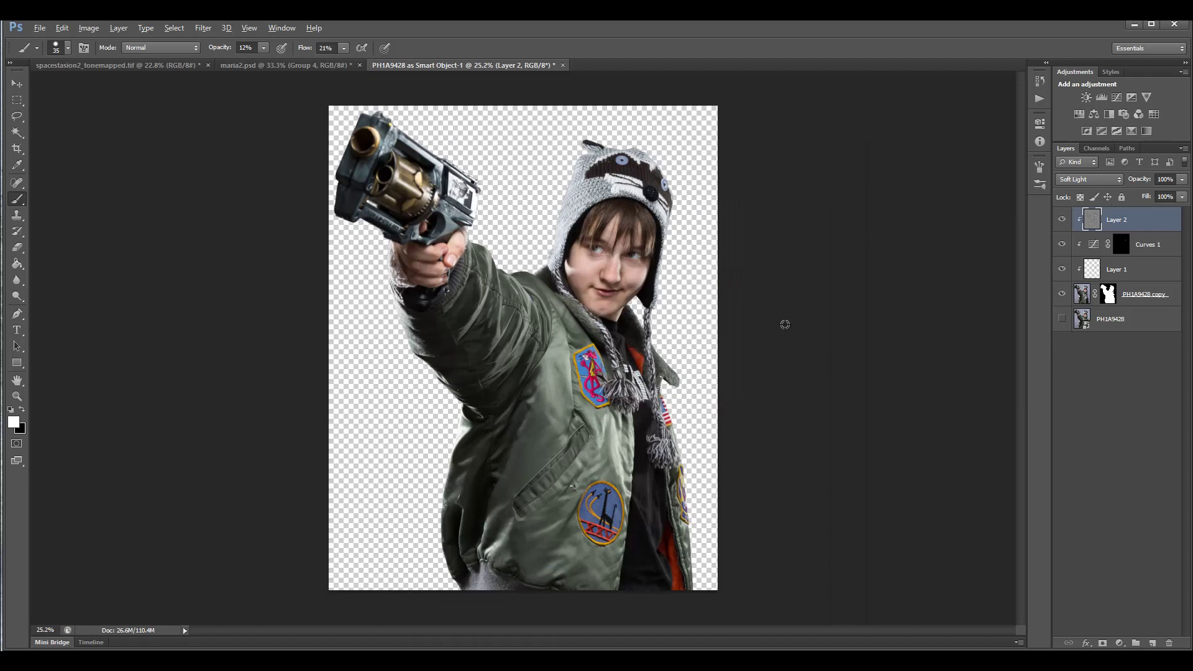
pyautogui.scroll(1, 782, 325)
pyautogui.click(1063, 219)
pyautogui.click(1063, 219)
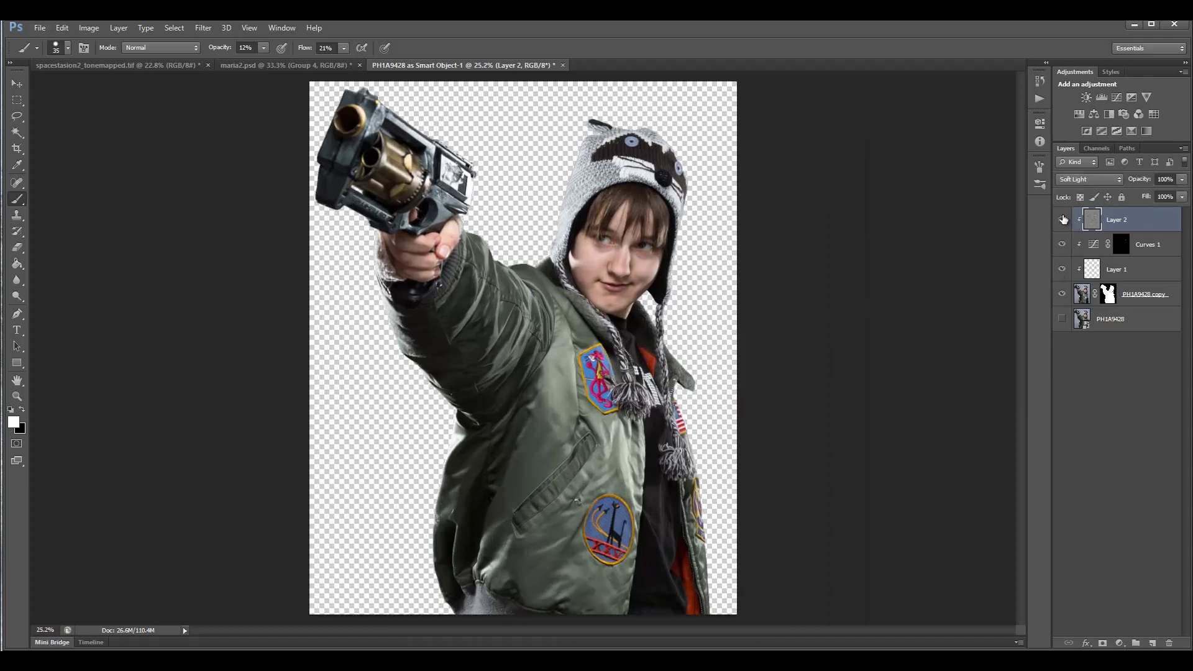
pyautogui.click(1062, 219)
pyautogui.click(1062, 220)
pyautogui.click(1062, 219)
pyautogui.click(1062, 219)
pyautogui.click(1062, 220)
pyautogui.click(1063, 220)
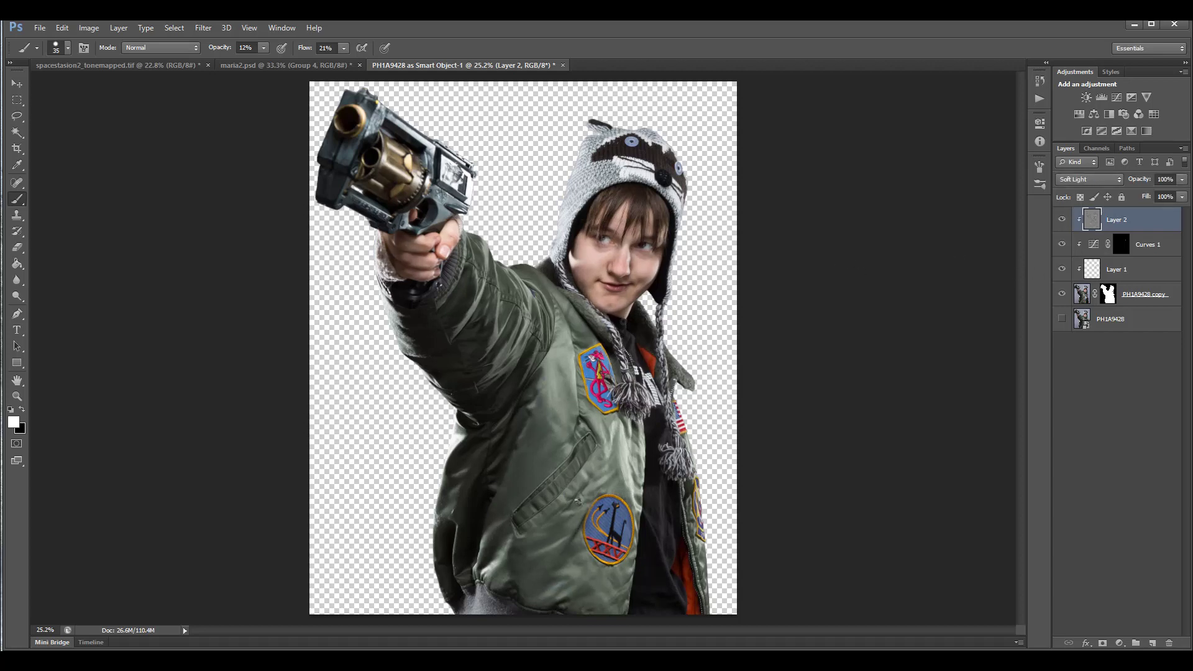
# Step: Add a Curves adjustment layer above Layer 2 and bend its RGB curve strongly upward to brighten the image
pyautogui.scroll(5, 660, 201)
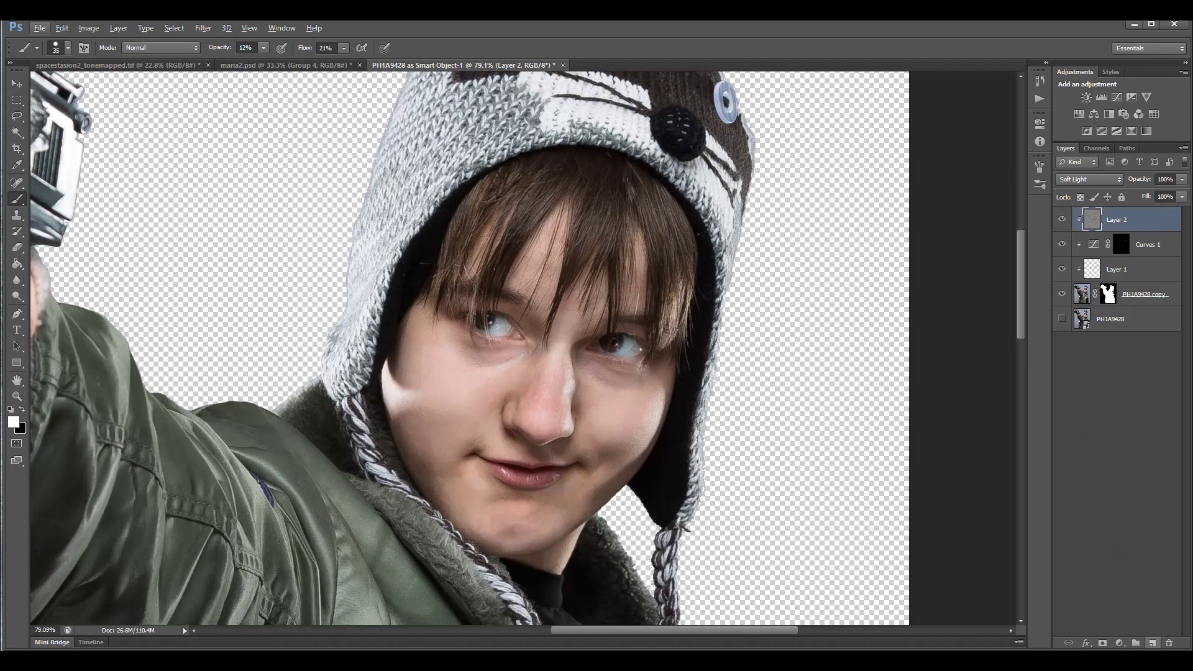
pyautogui.click(1120, 643)
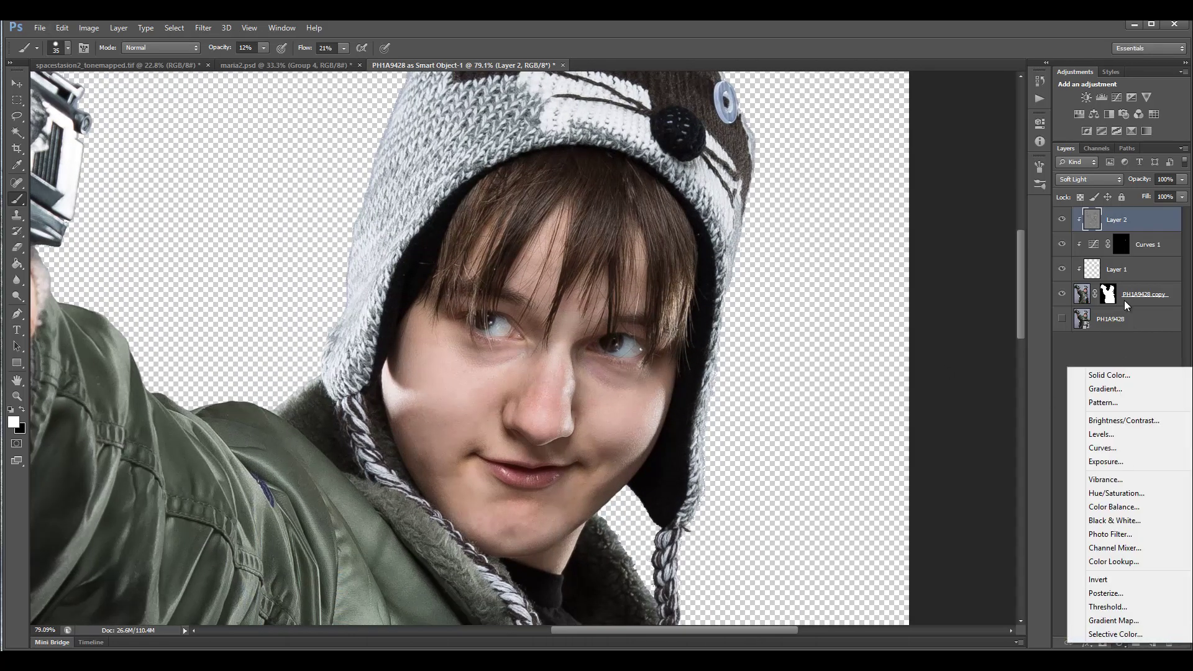
pyautogui.click(1109, 447)
pyautogui.moveTo(955, 234); pyautogui.dragTo(922, 226)
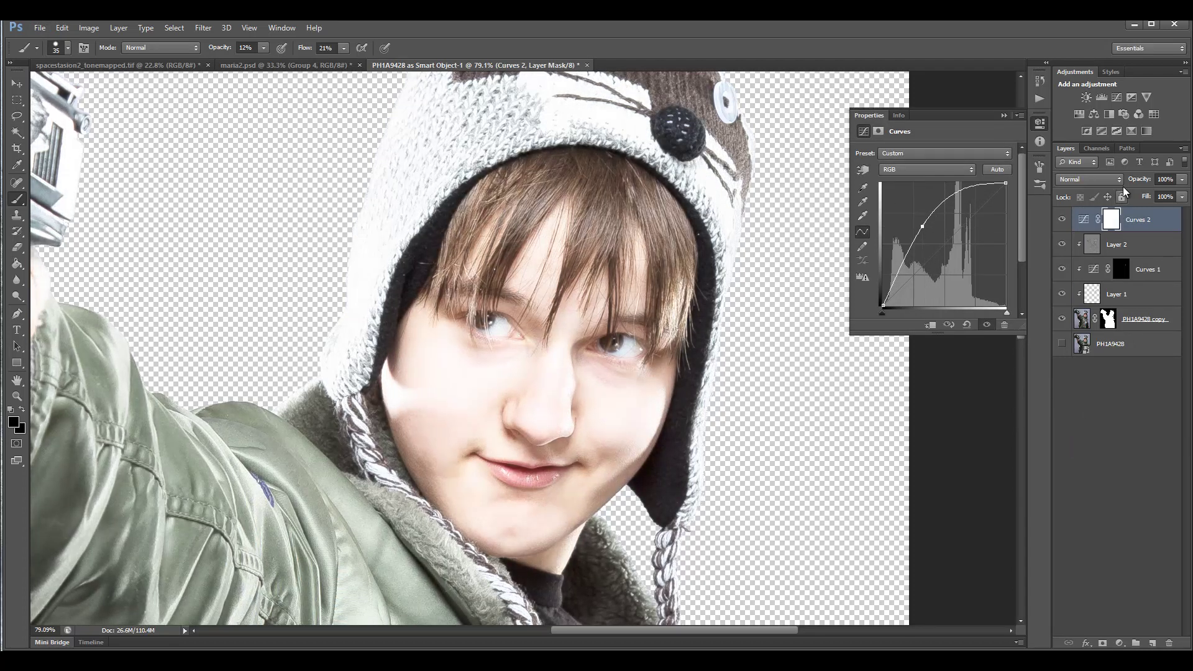
# Step: Set the new Curves layer's blend mode to Soft Light and make its layer mask active
pyautogui.click(1112, 180)
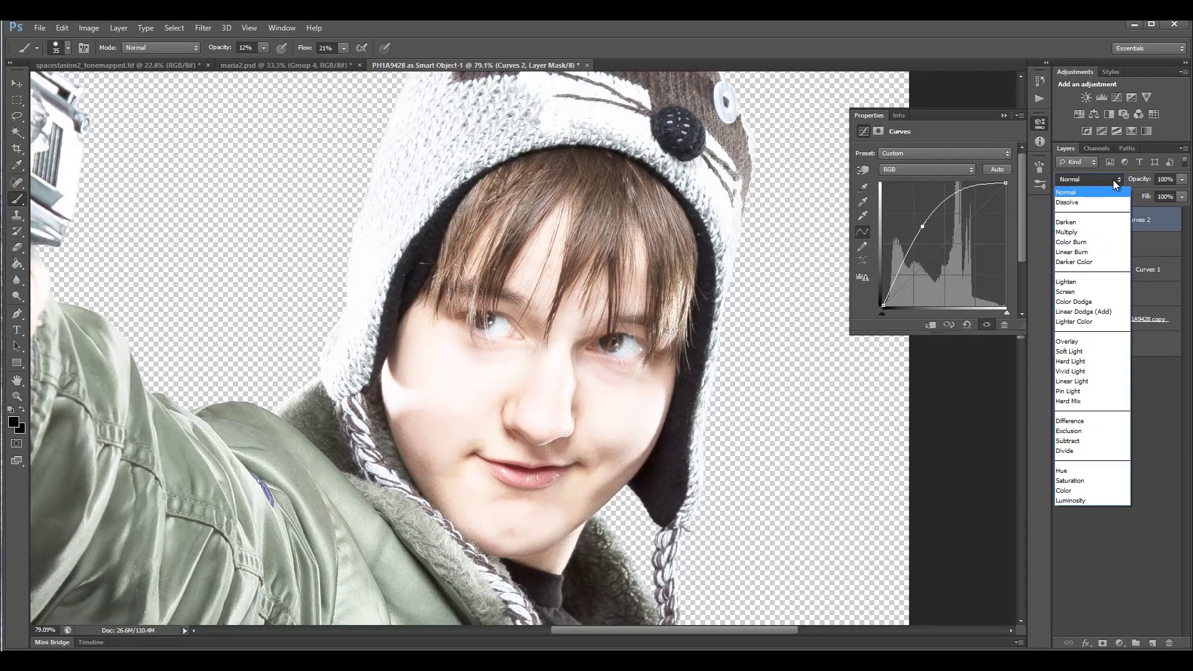
pyautogui.click(1096, 352)
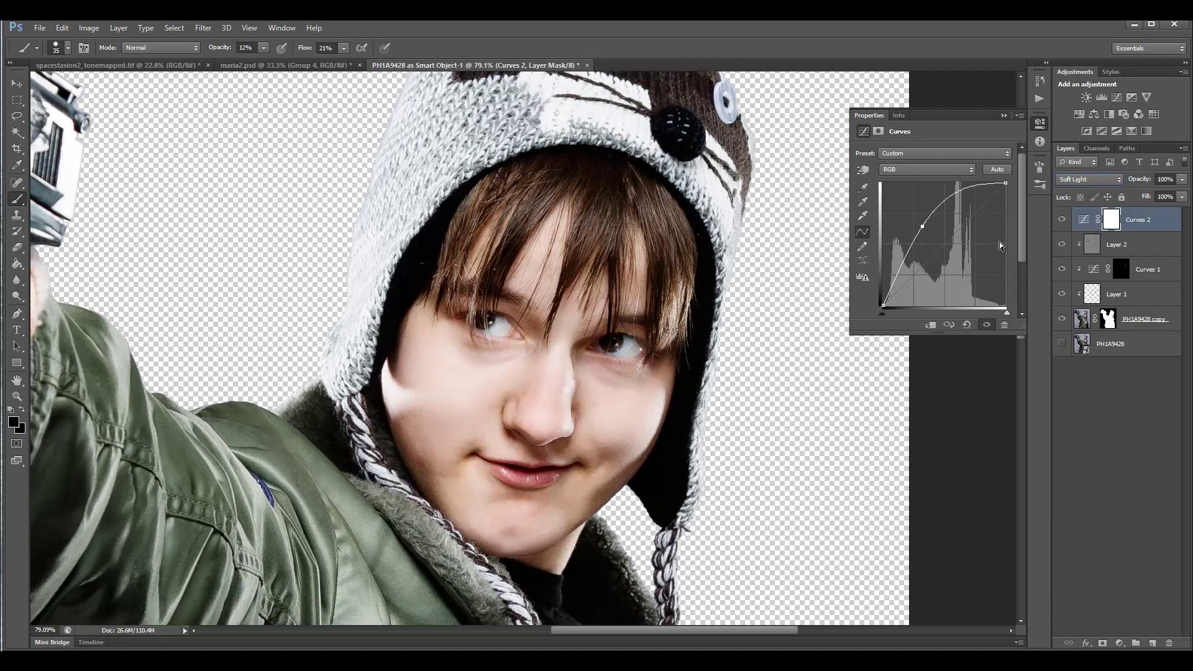
pyautogui.click(1112, 224)
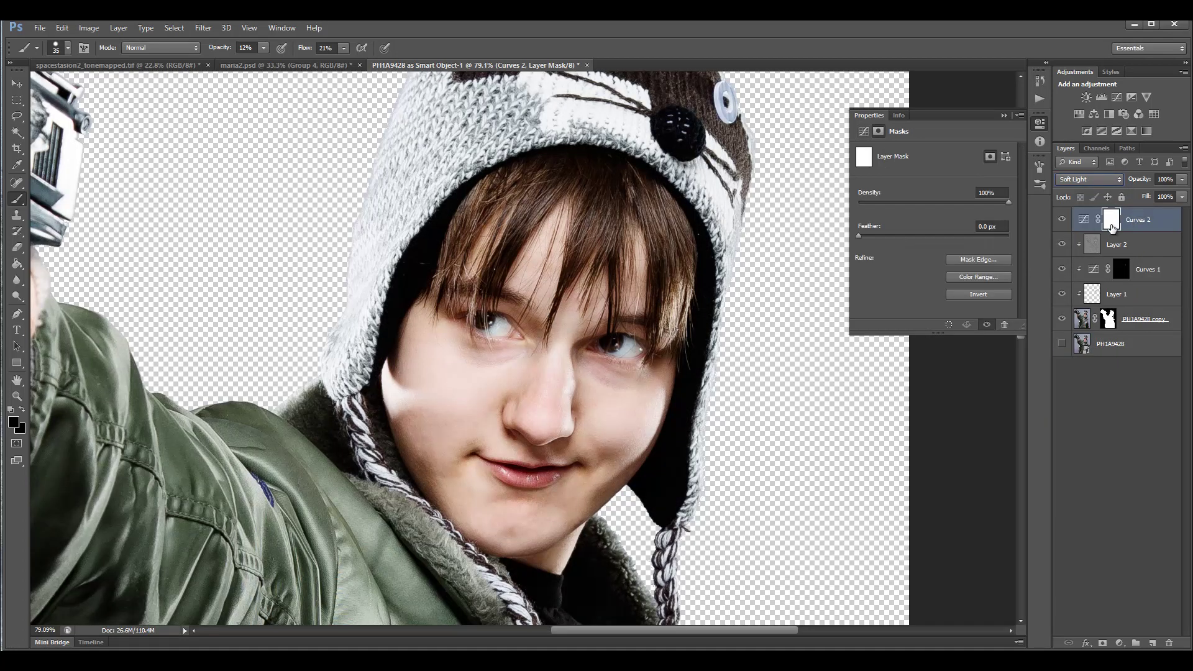
# Step: Invert the Curves 2 layer mask to black and set up a 20 px white brush
pyautogui.hotkey('ctrl', 'i')
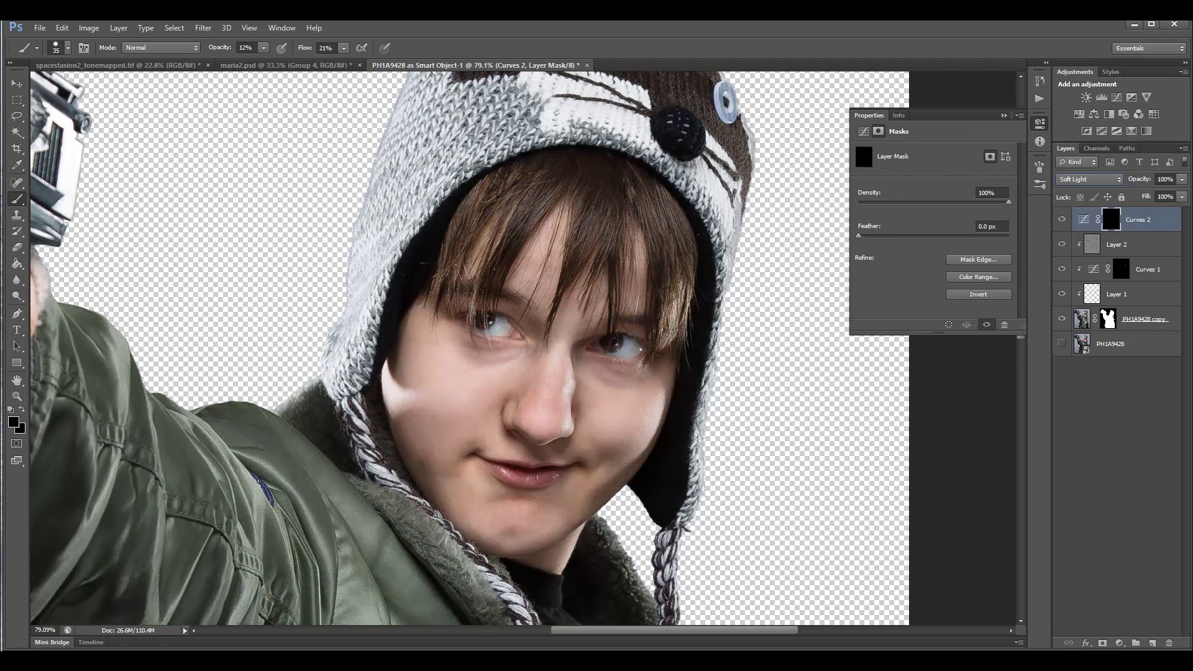
pyautogui.click(24, 410)
pyautogui.press('[')
# Step: Compare the face with and without the Curves 2 adjustment
pyautogui.click(1061, 220)
pyautogui.click(1062, 220)
pyautogui.click(1062, 221)
pyautogui.click(1063, 220)
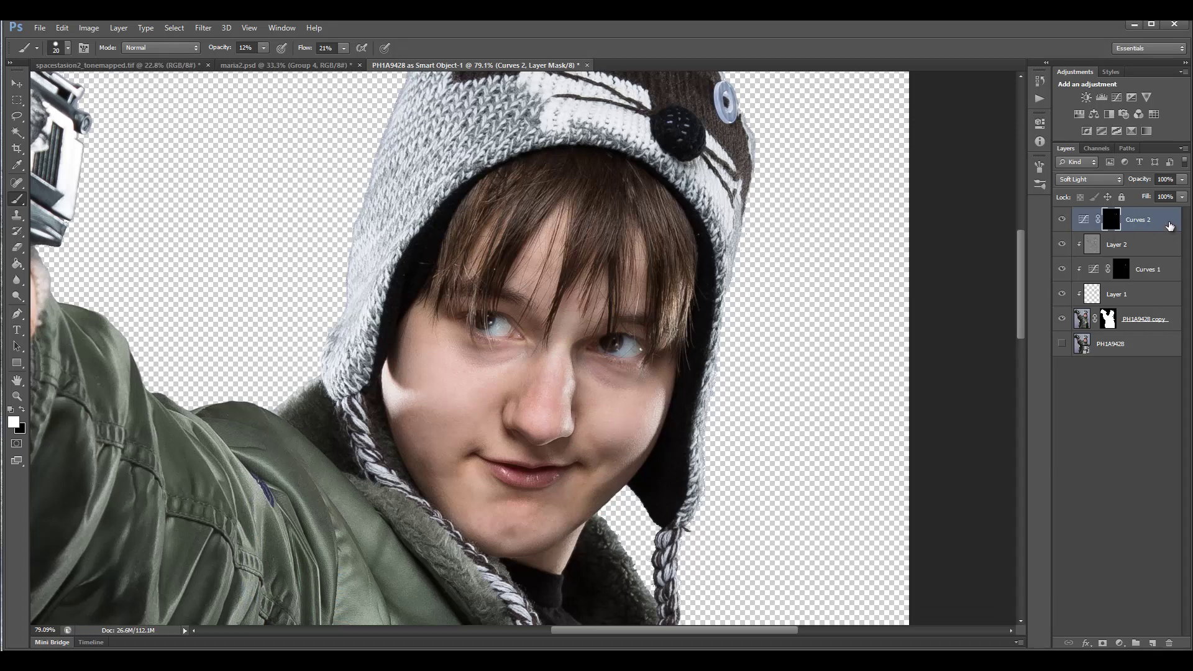
# Step: Stamp all visible layers into a new top layer and sample the facial skin with inverted Color Range at a fuzziness of 97
pyautogui.hotkey('ctrl', 'shift', 'alt', 'e')
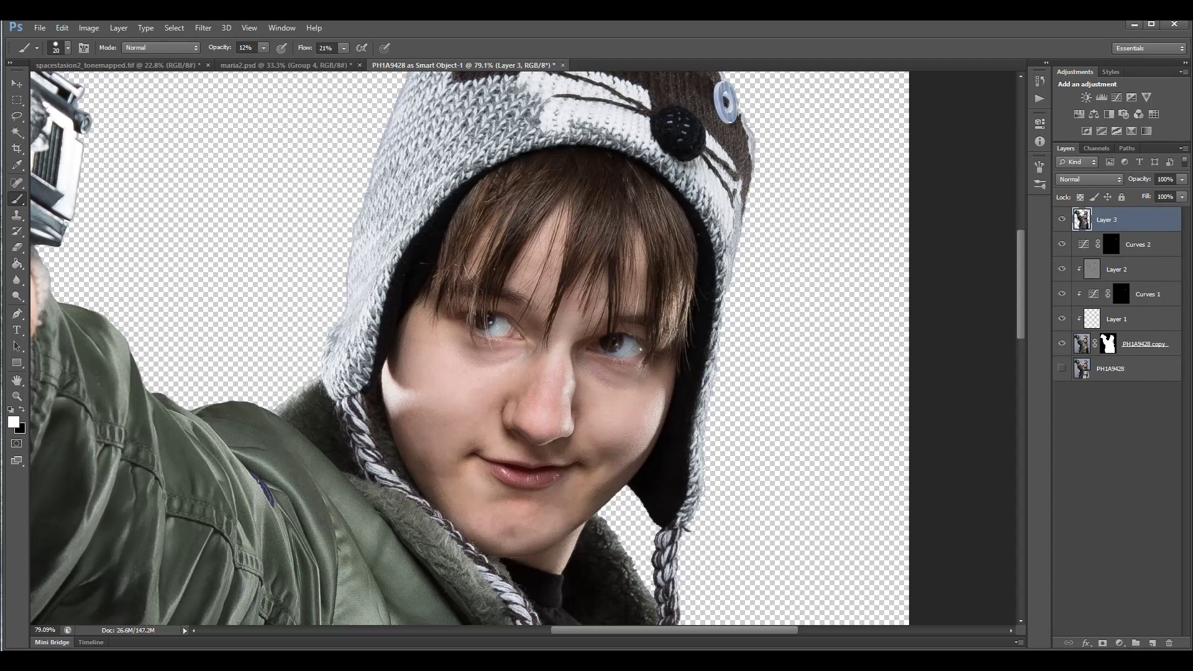
pyautogui.click(173, 29)
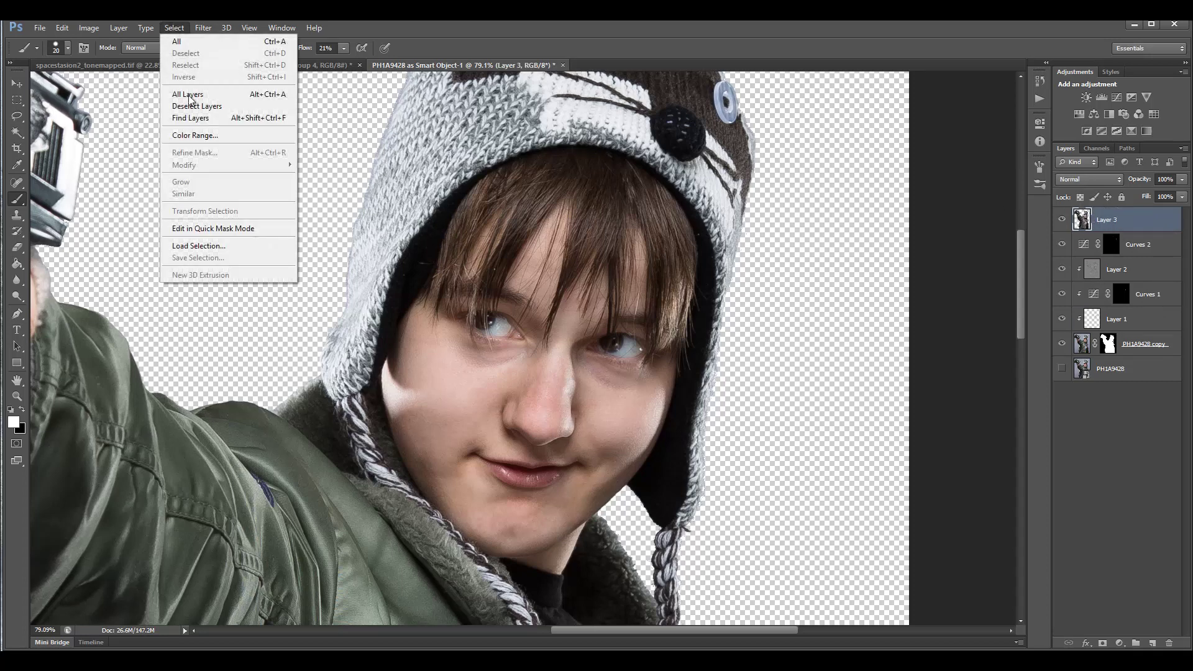
pyautogui.click(247, 135)
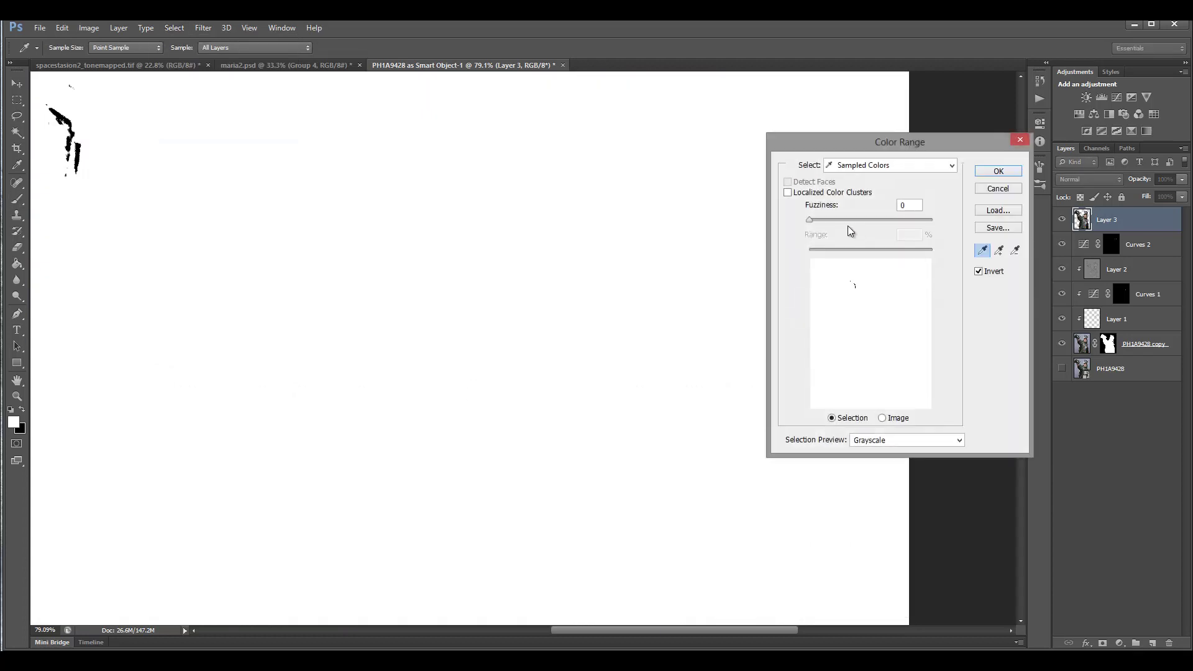
pyautogui.moveTo(862, 220); pyautogui.dragTo(868, 219)
pyautogui.click(458, 381)
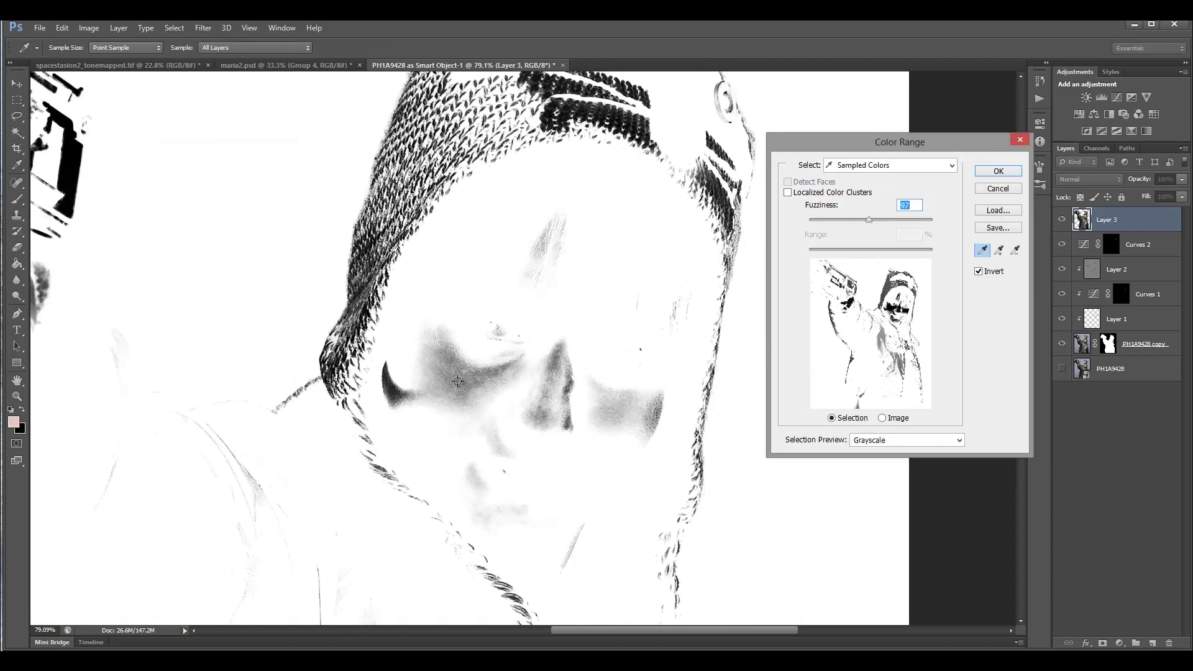
pyautogui.click(447, 396)
pyautogui.click(452, 401)
pyautogui.click(433, 357)
pyautogui.click(417, 348)
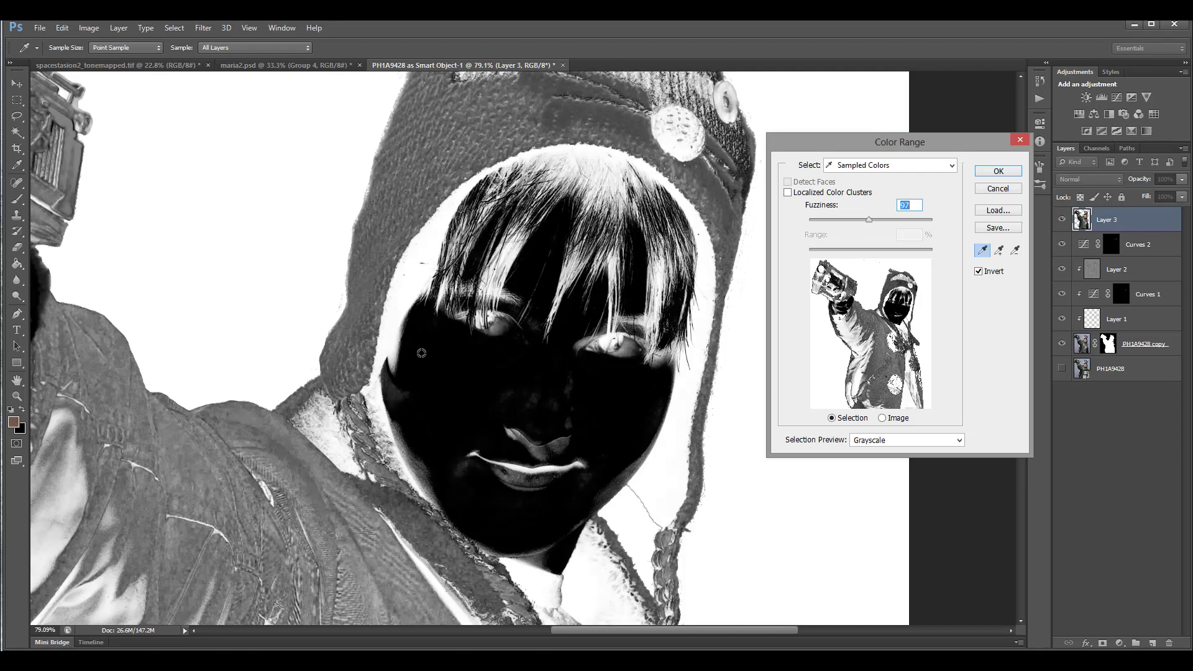
# Step: Reduce the Color Range fuzziness to about 45, accept the selection, and add it as a mask on Layer 3
pyautogui.moveTo(868, 225); pyautogui.dragTo(837, 220)
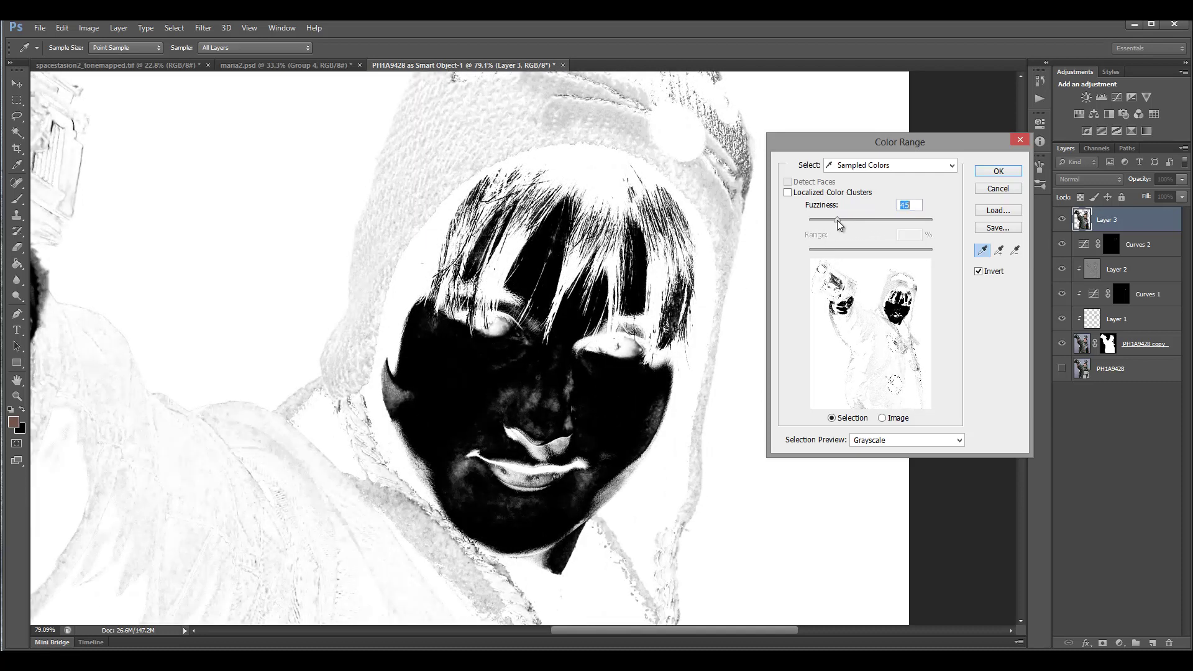
pyautogui.click(998, 172)
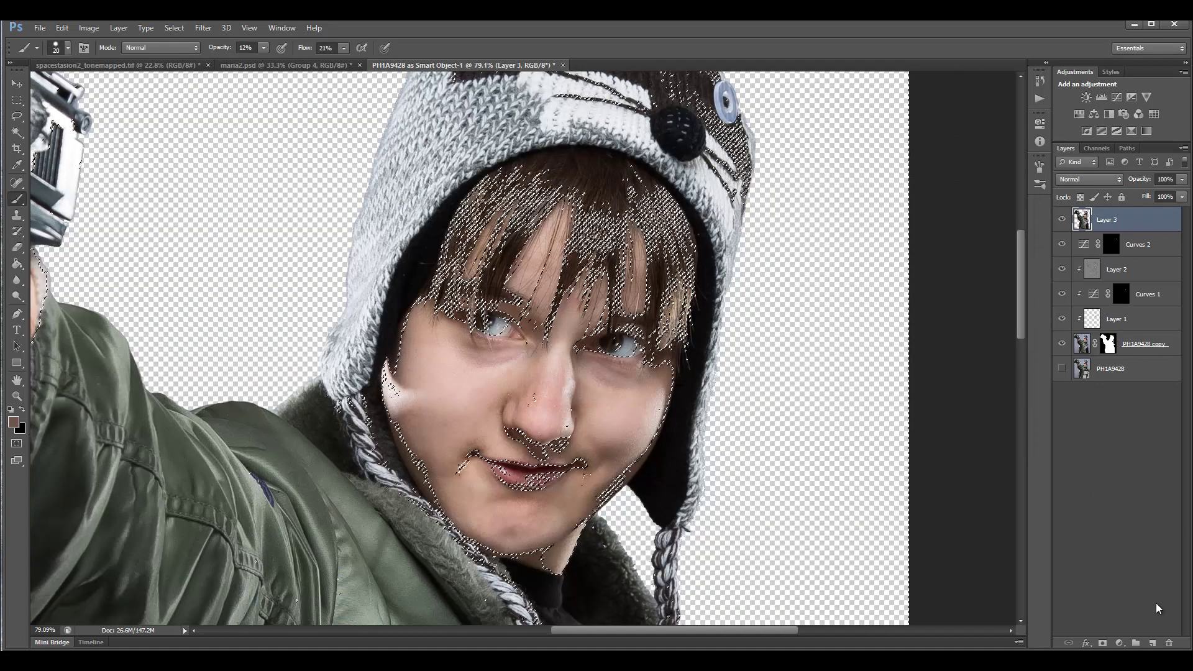
pyautogui.click(1103, 645)
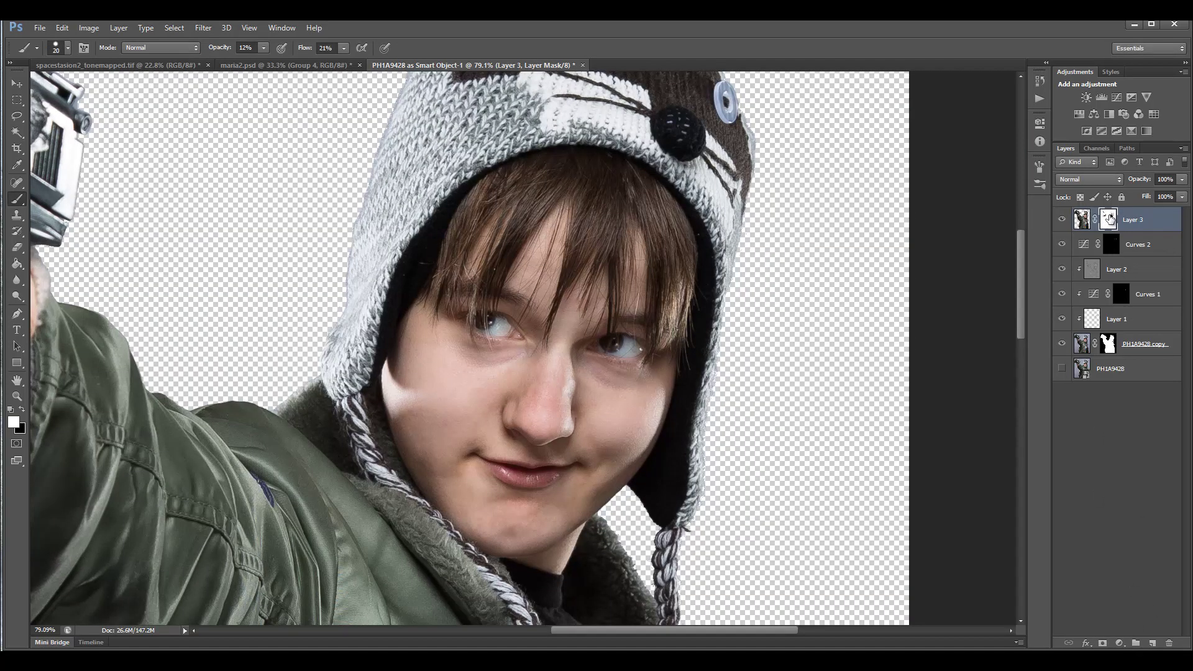
# Step: Apply a Gaussian Blur with a radius of about 2.3 pixels to Layer 3's image rather than its mask
pyautogui.click(1082, 222)
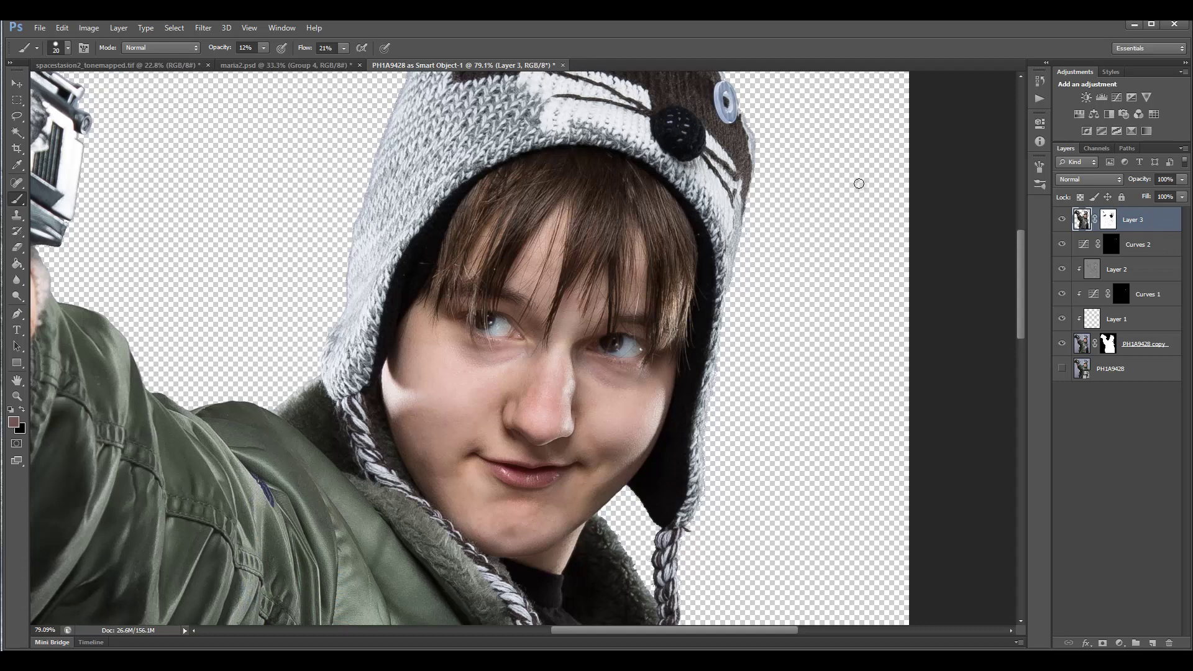
pyautogui.click(201, 29)
pyautogui.moveTo(243, 153)
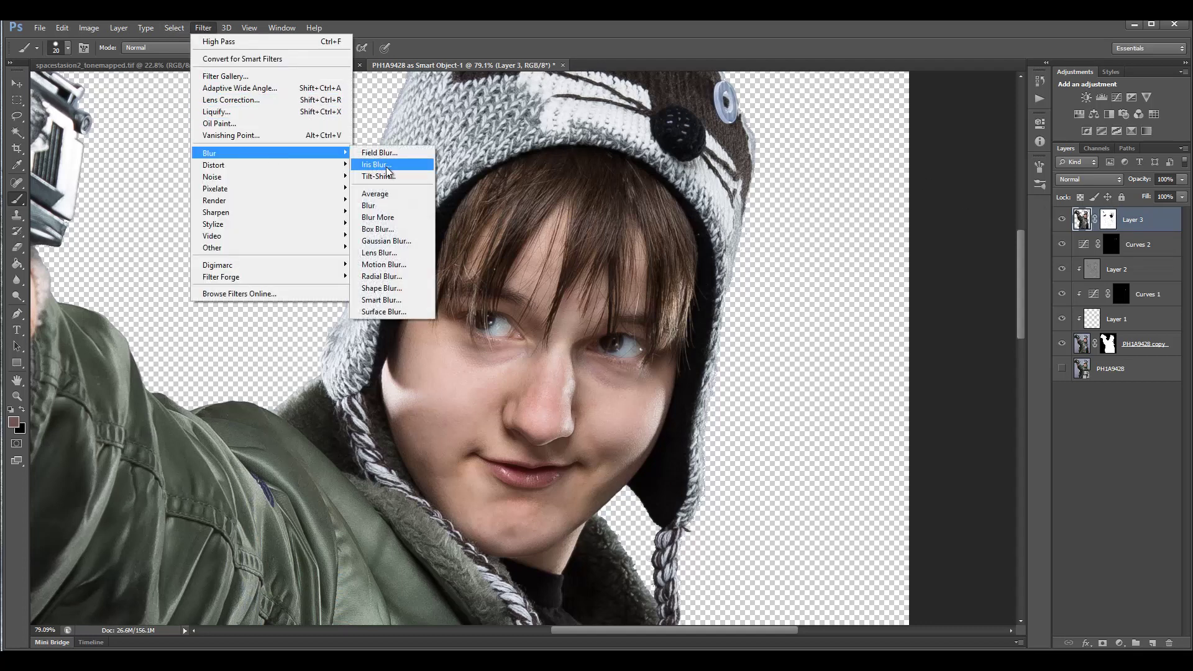
pyautogui.click(401, 242)
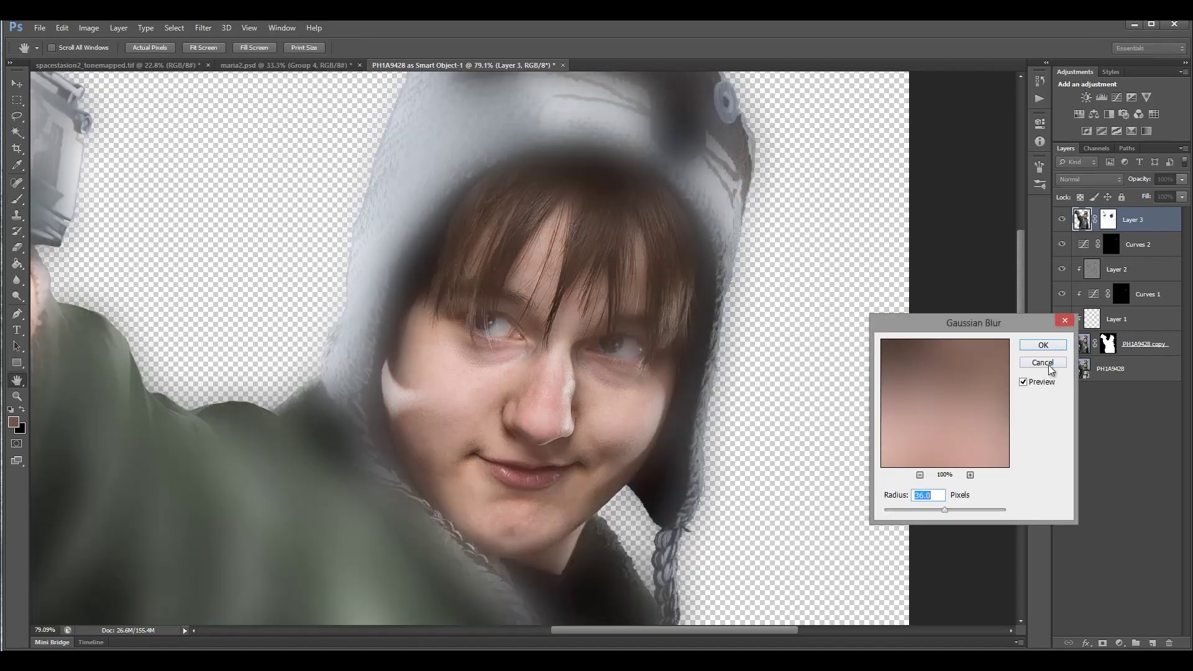
pyautogui.moveTo(944, 509); pyautogui.dragTo(899, 512)
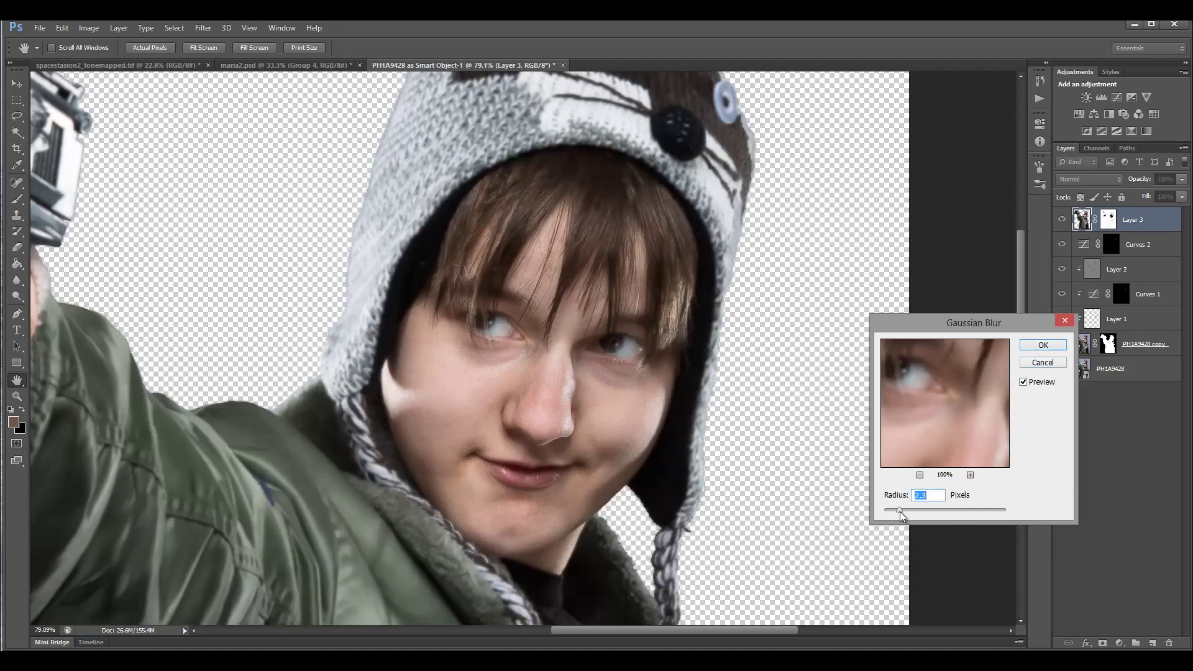
pyautogui.click(1044, 345)
# Step: Invert Layer 3's mask so the blur affects only the skin
pyautogui.press('b')
pyautogui.click(1110, 224)
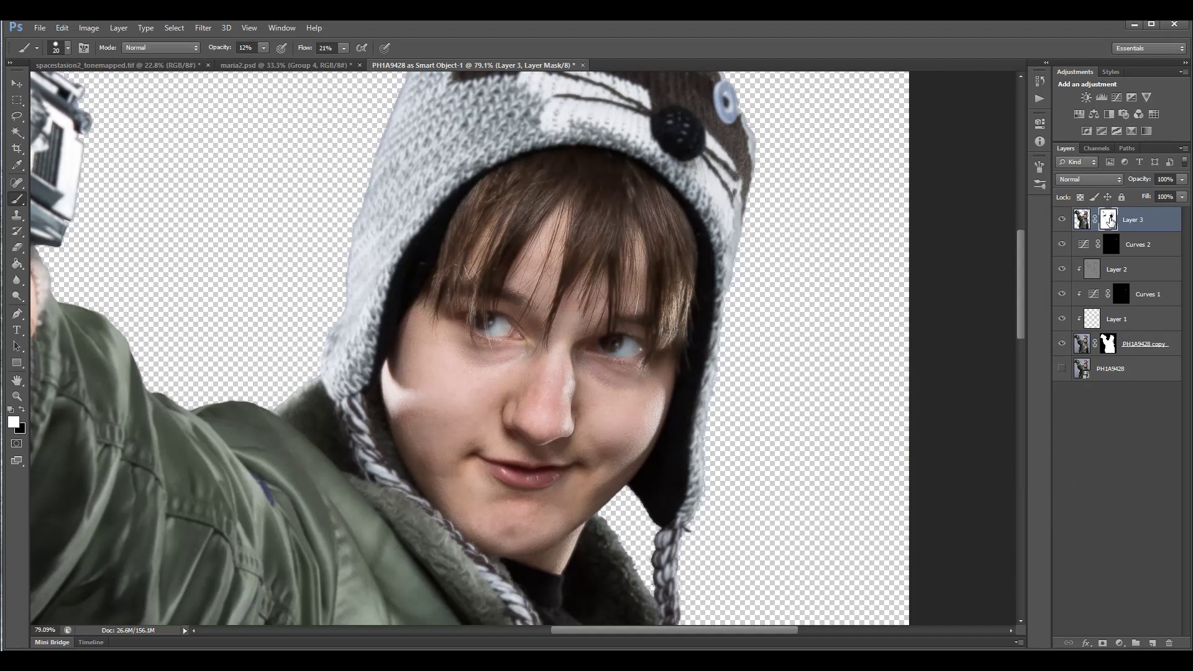
pyautogui.hotkey('ctrl', 'i')
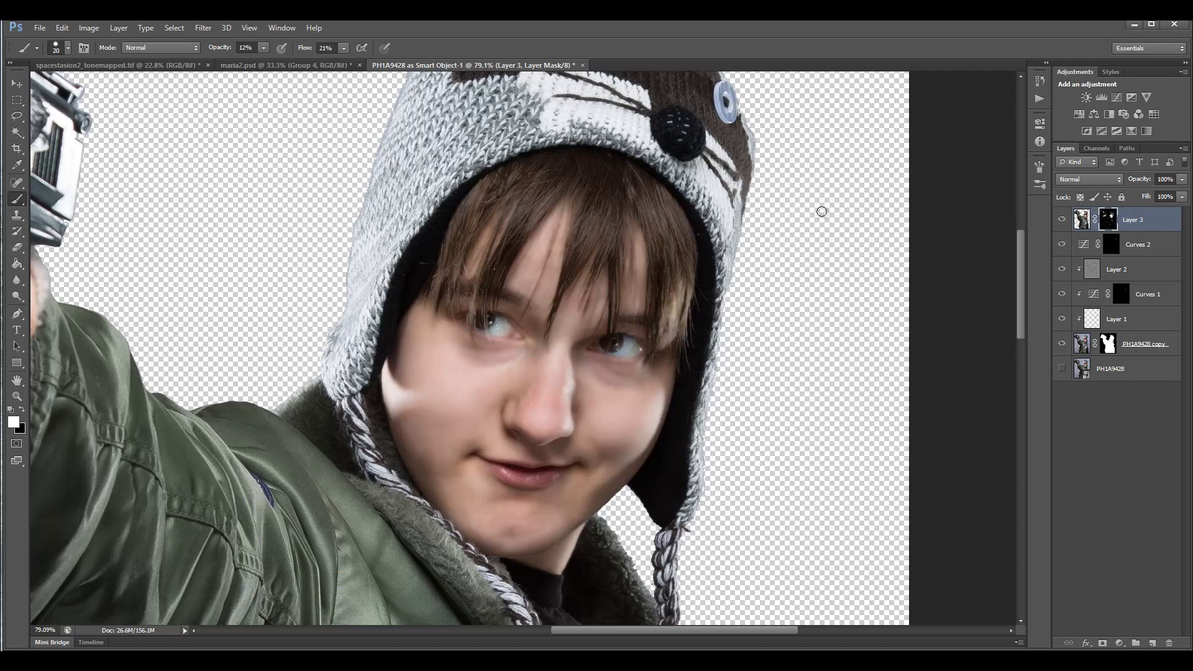
# Step: Set Layer 3's blend mode to Soft Light
pyautogui.scroll(-3, 602, 325)
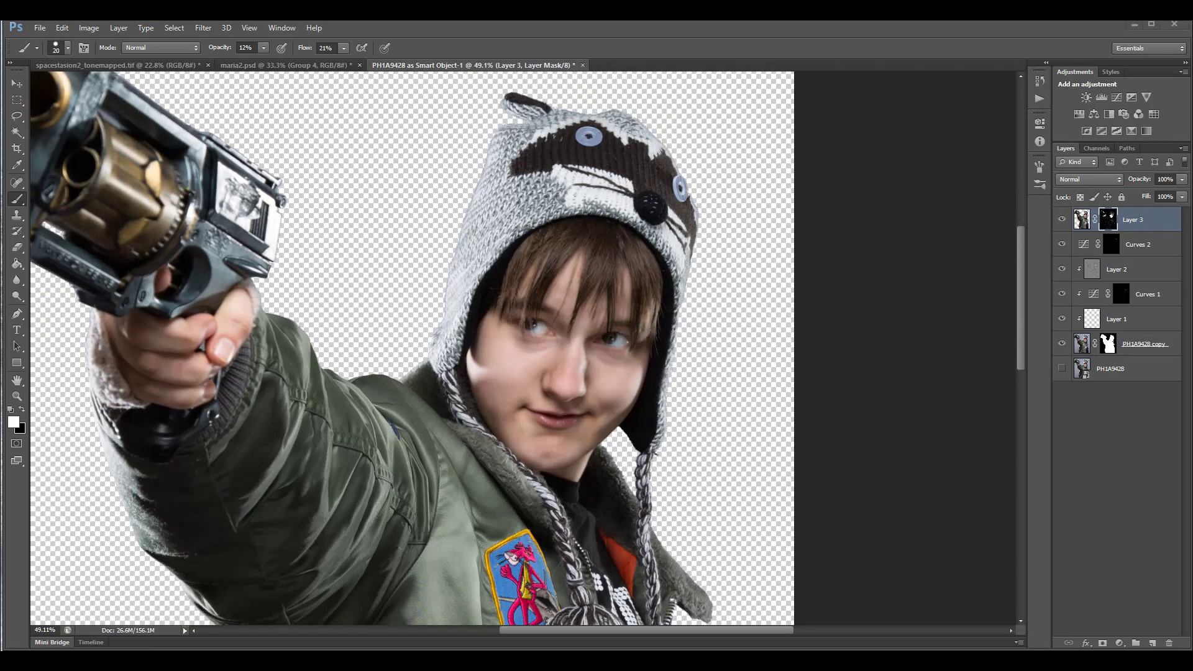
pyautogui.click(1113, 182)
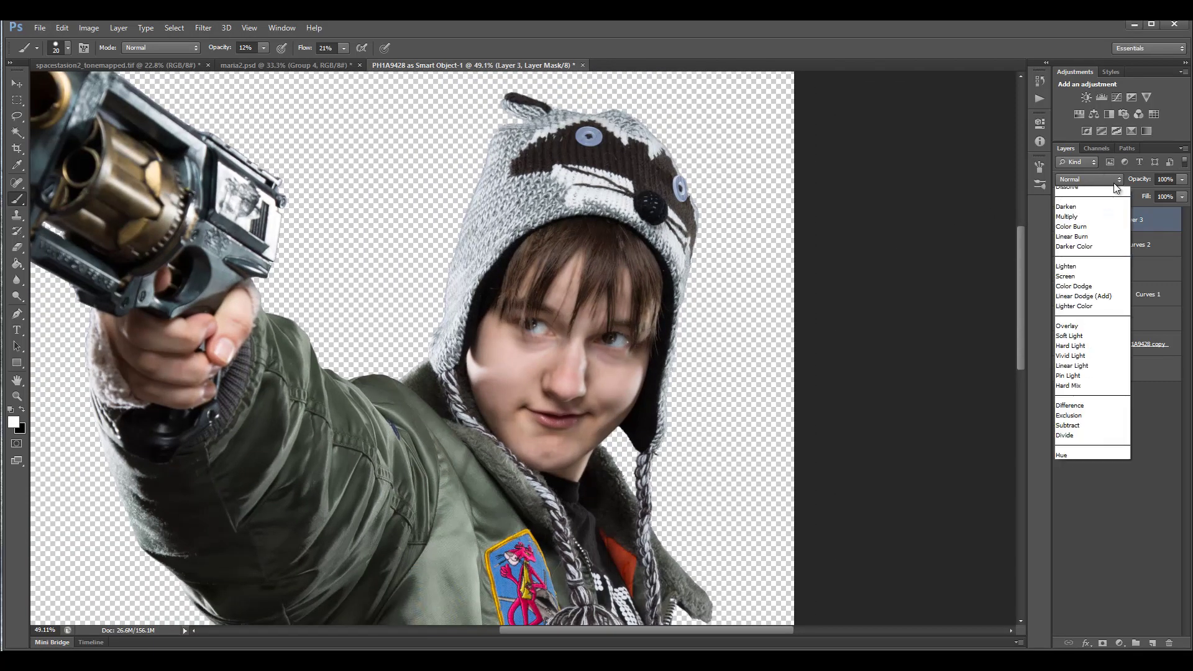
pyautogui.click(1094, 349)
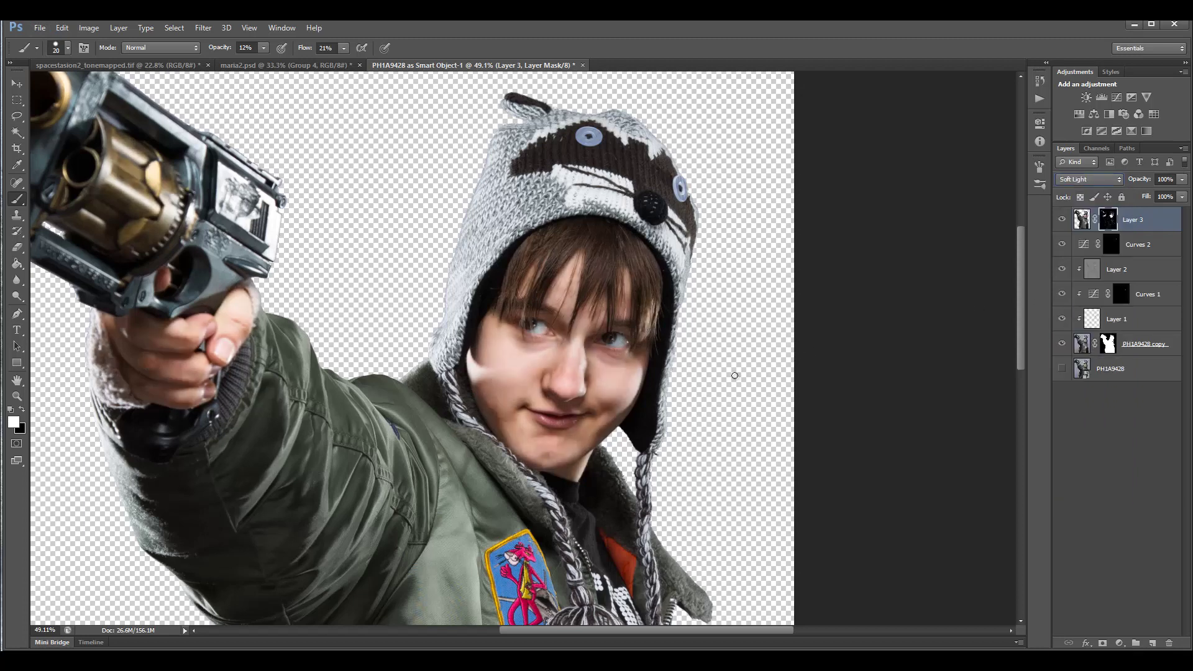
# Step: Try other blend modes on Layer 3, including Color Dodge, and return it to Soft Light
pyautogui.press('Up')
pyautogui.press('Down')
pyautogui.press('Down')
pyautogui.press('Down')
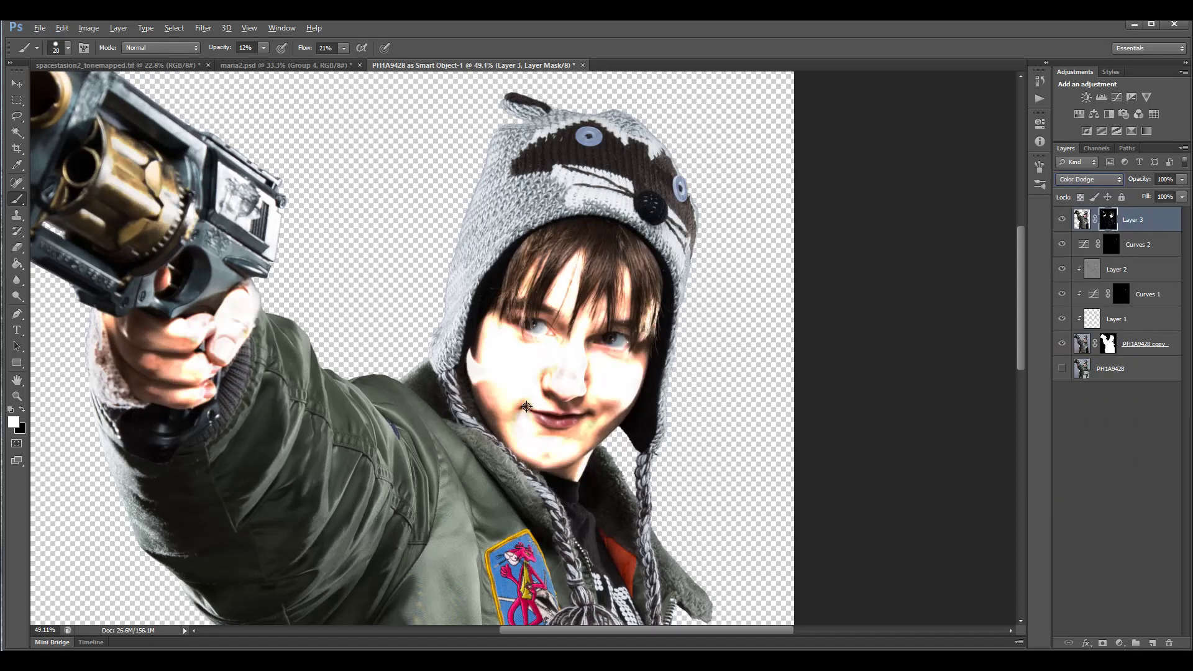
pyautogui.press('Up')
pyautogui.press('Up')
pyautogui.press('Up')
pyautogui.press('Down')
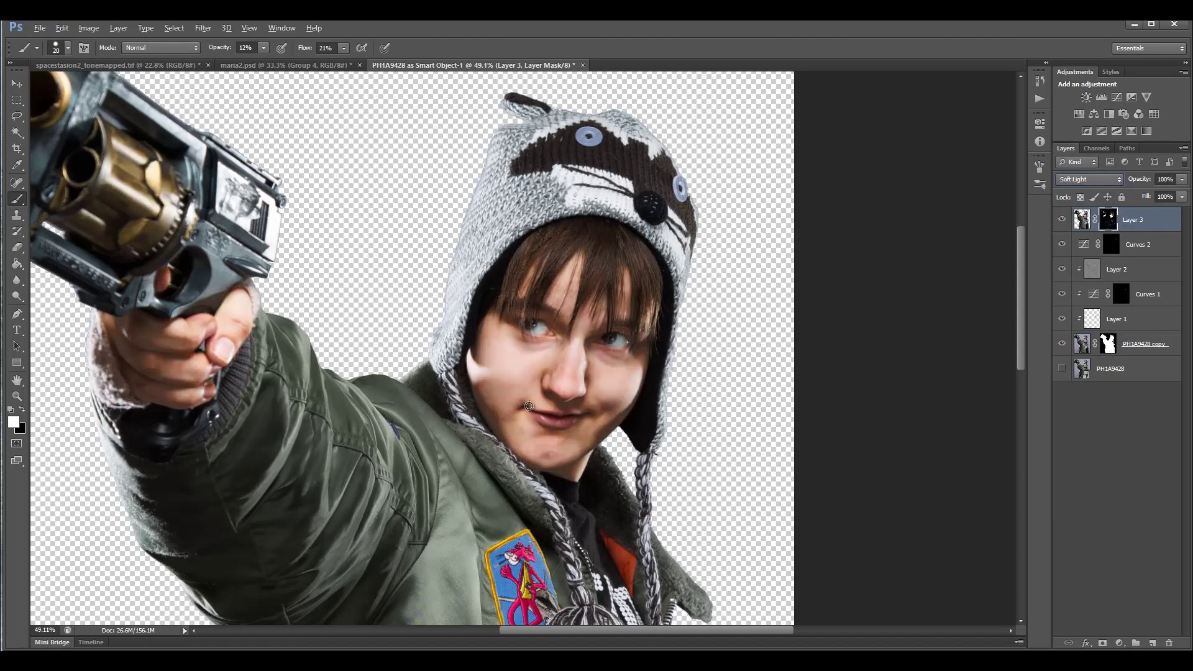
# Step: Switch to the Move tool and compare the face up close with and without Layer 3
pyautogui.click(14, 86)
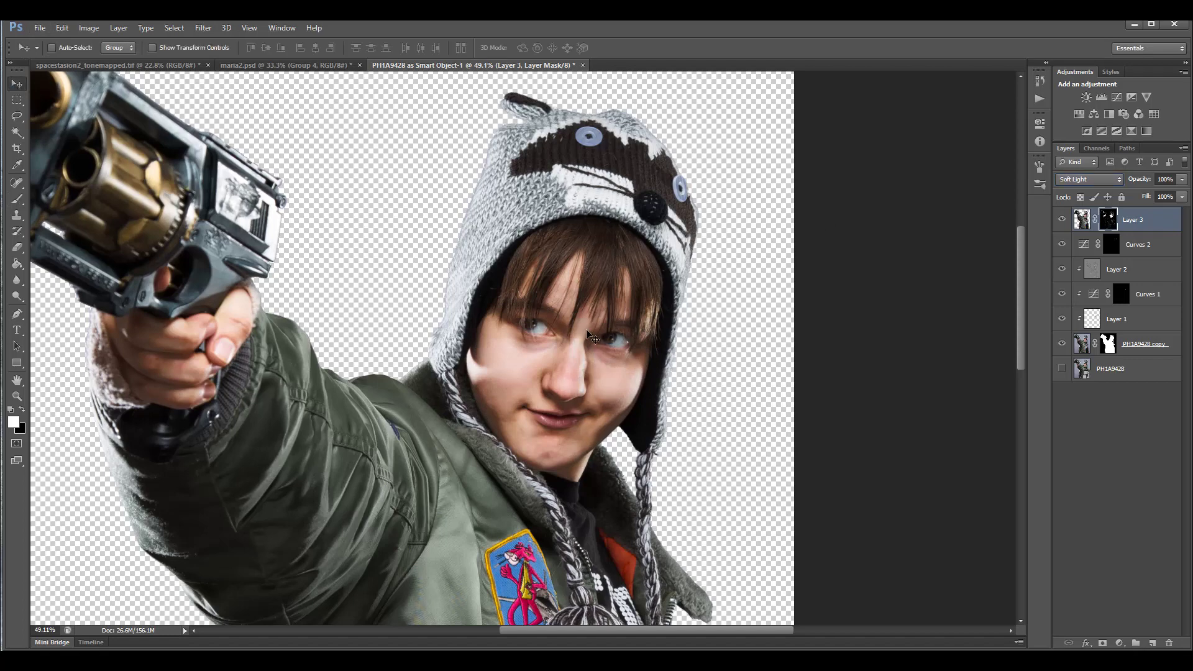
pyautogui.scroll(4, 585, 398)
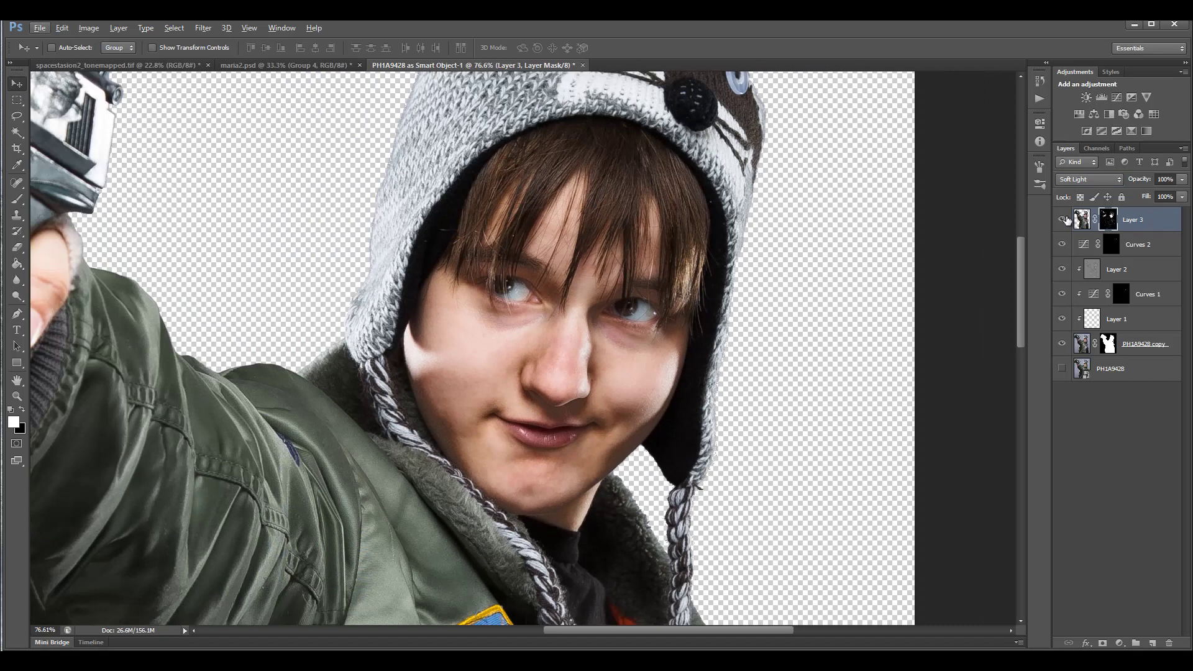
pyautogui.click(1062, 219)
pyautogui.click(1063, 220)
pyautogui.click(1063, 220)
pyautogui.click(1062, 220)
# Step: Lower Layer 3's fill to 18%
pyautogui.click(1183, 196)
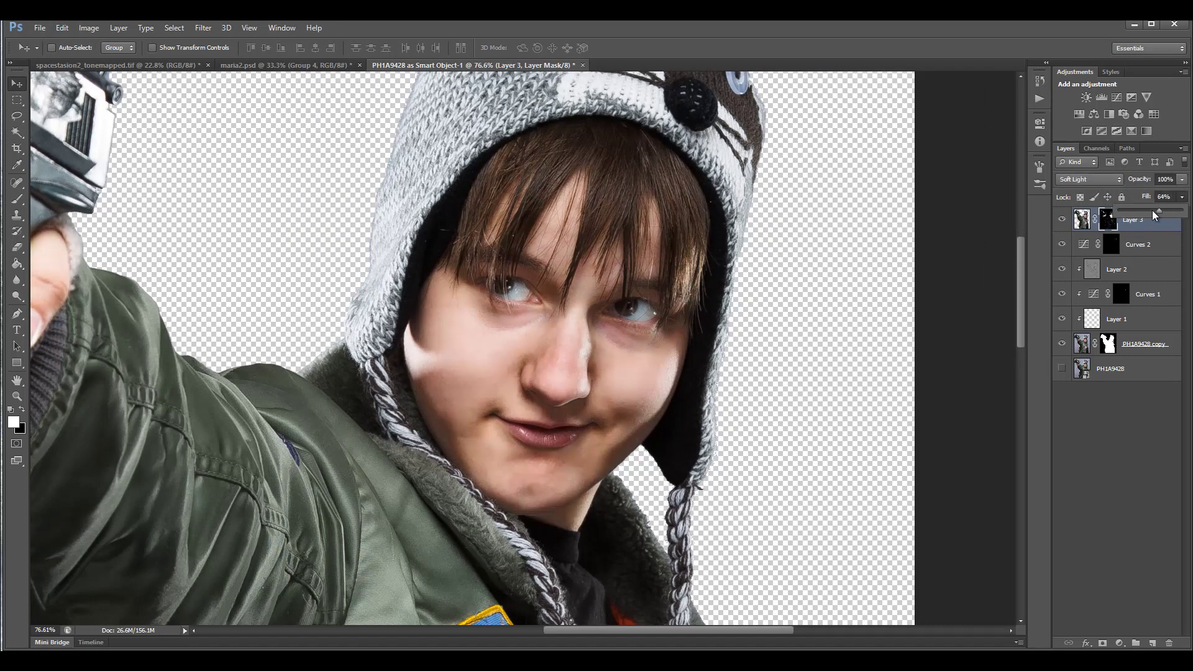
pyautogui.moveTo(1122, 207); pyautogui.dragTo(1122, 208)
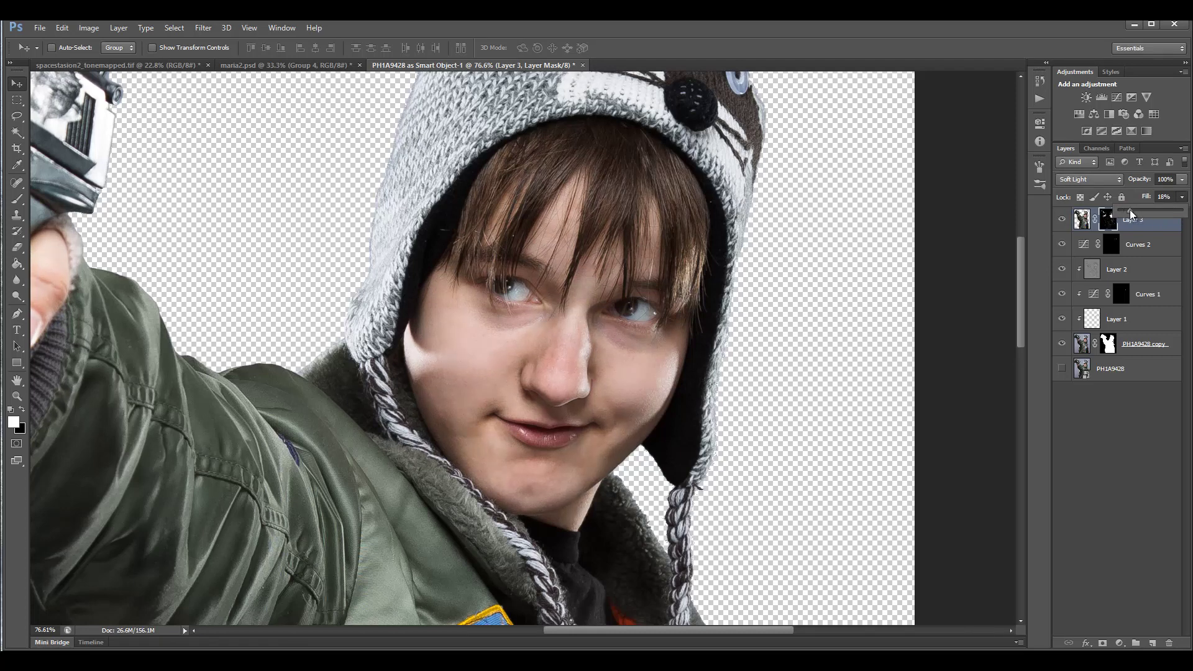
pyautogui.click(587, 331)
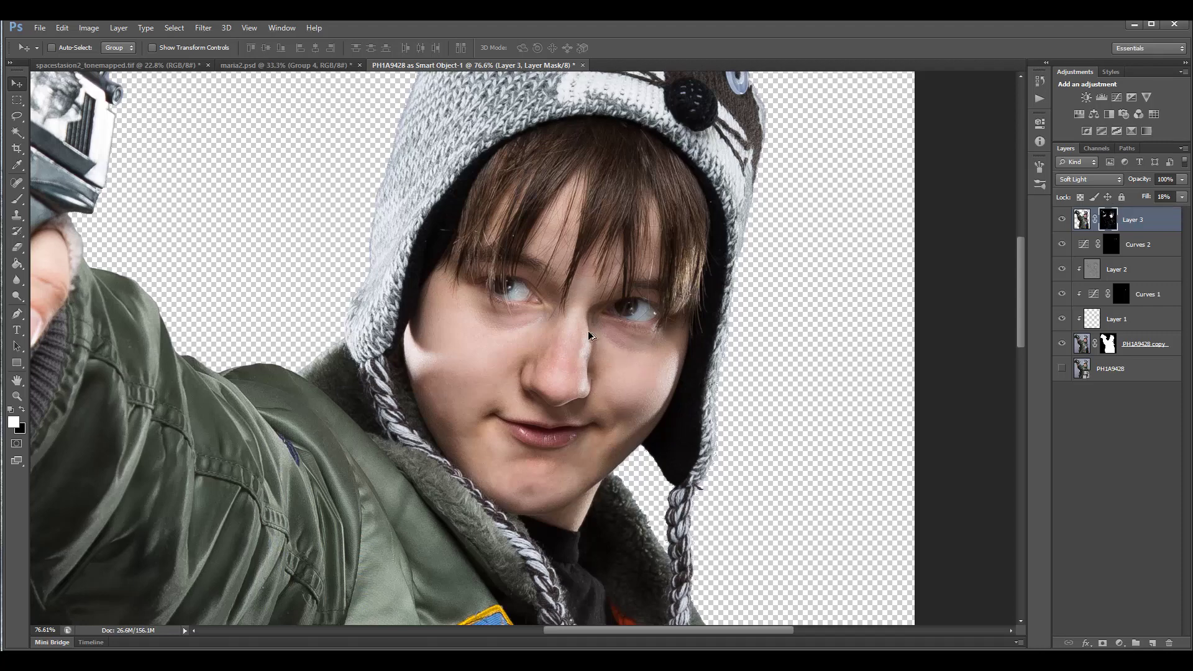
# Step: Check the effect of Layer 3 at reduced fill by toggling its visibility on the whole figure and on the face
pyautogui.scroll(-2, 588, 330)
pyautogui.scroll(-3, 589, 331)
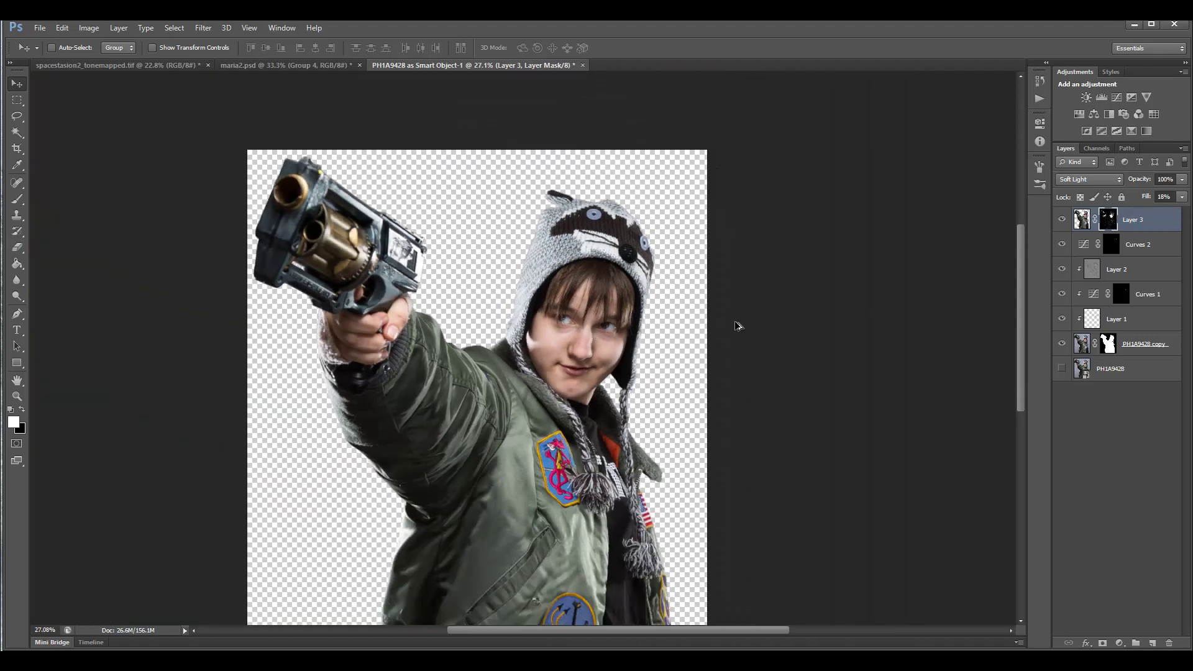
pyautogui.click(1062, 220)
pyautogui.click(1061, 220)
pyautogui.click(1062, 220)
pyautogui.click(1062, 220)
pyautogui.scroll(4, 624, 359)
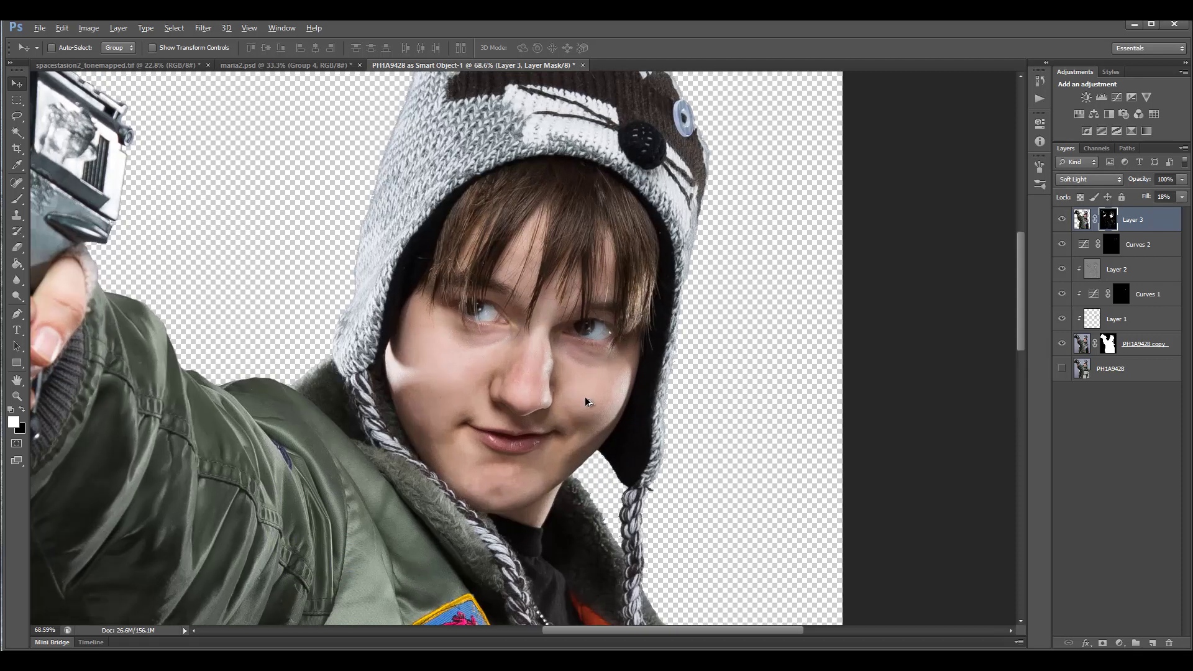
pyautogui.click(1060, 221)
pyautogui.click(1060, 221)
pyautogui.click(1060, 221)
pyautogui.click(1060, 221)
# Step: Review the whole retouched figure and stamp all visible layers twice into new merged layers above Layer 3
pyautogui.hotkey('ctrl', '0')
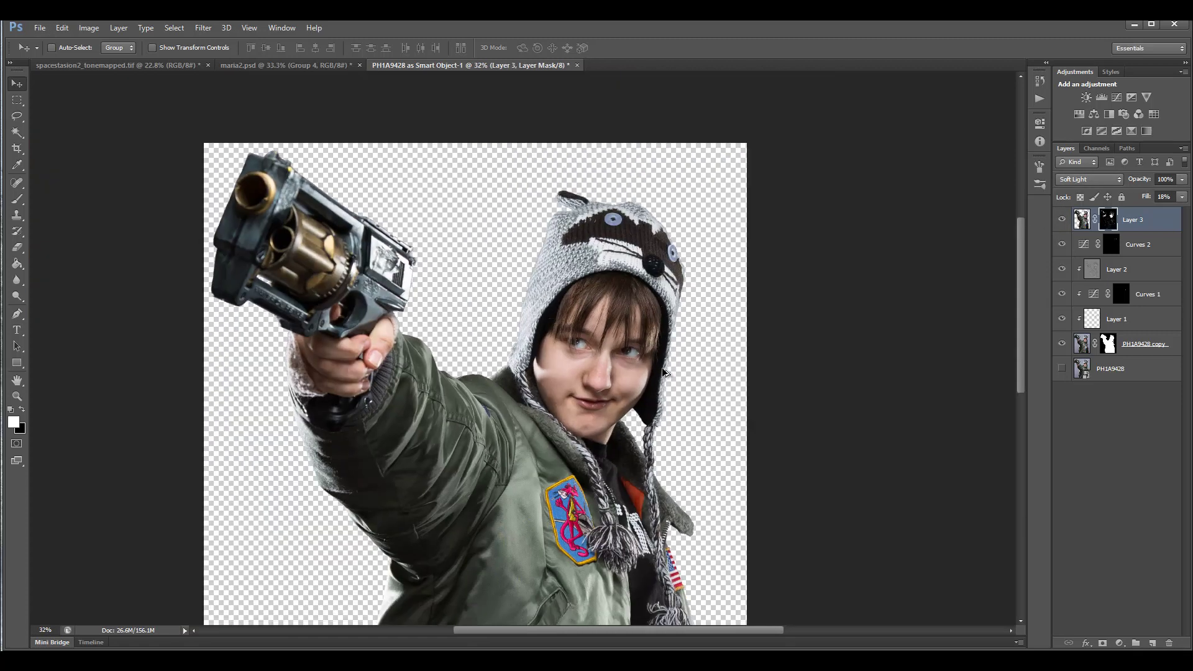
pyautogui.scroll(-1, 677, 381)
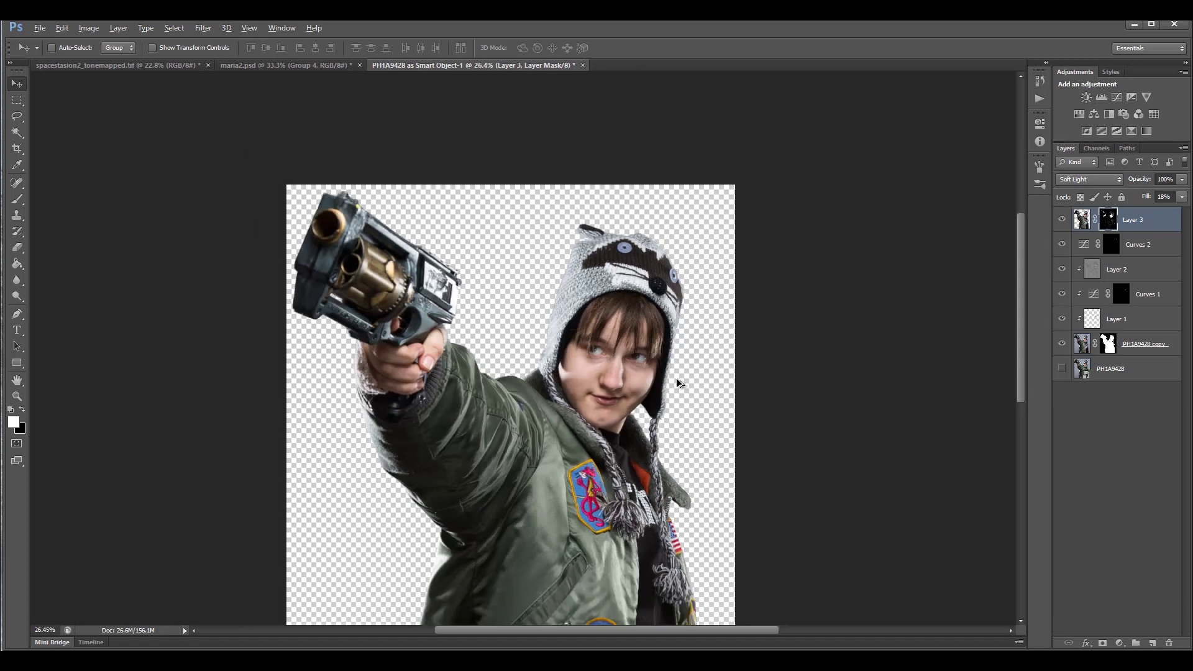
pyautogui.scroll(-4, 676, 377)
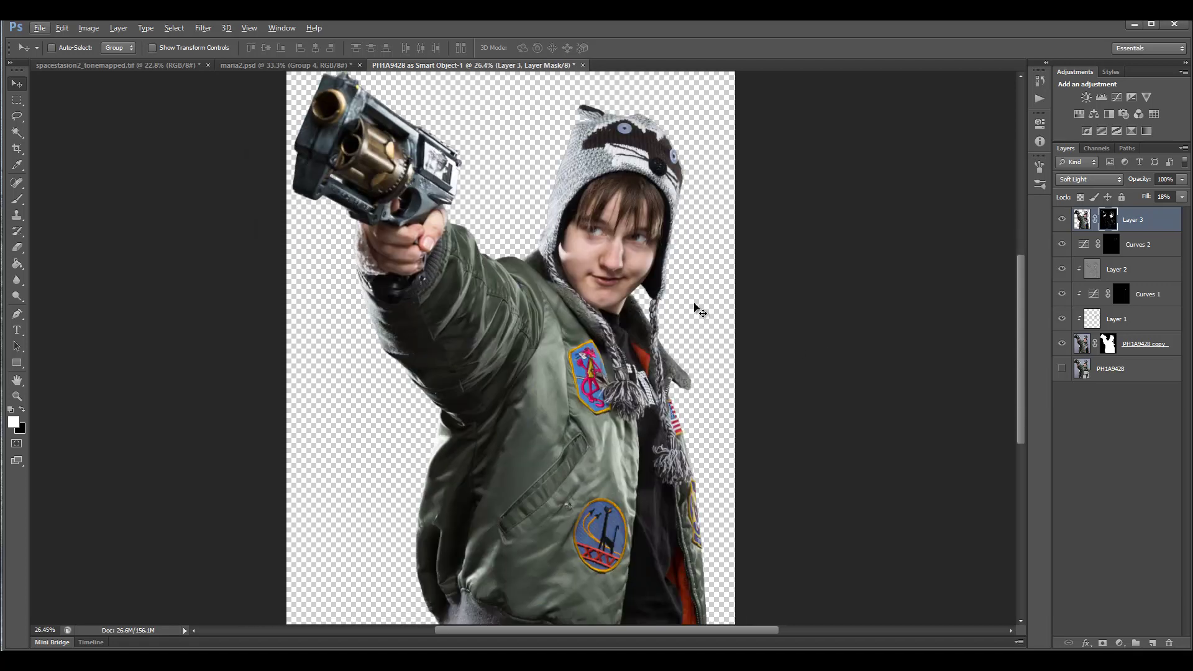
pyautogui.scroll(2, 647, 253)
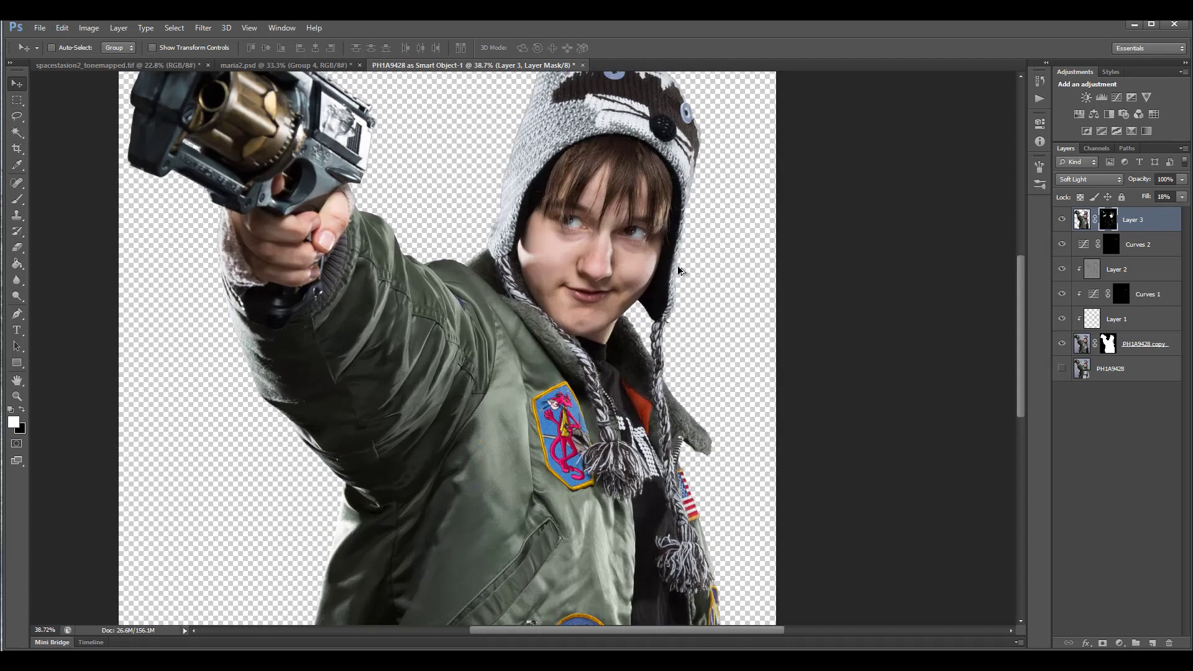
pyautogui.scroll(2, 600, 268)
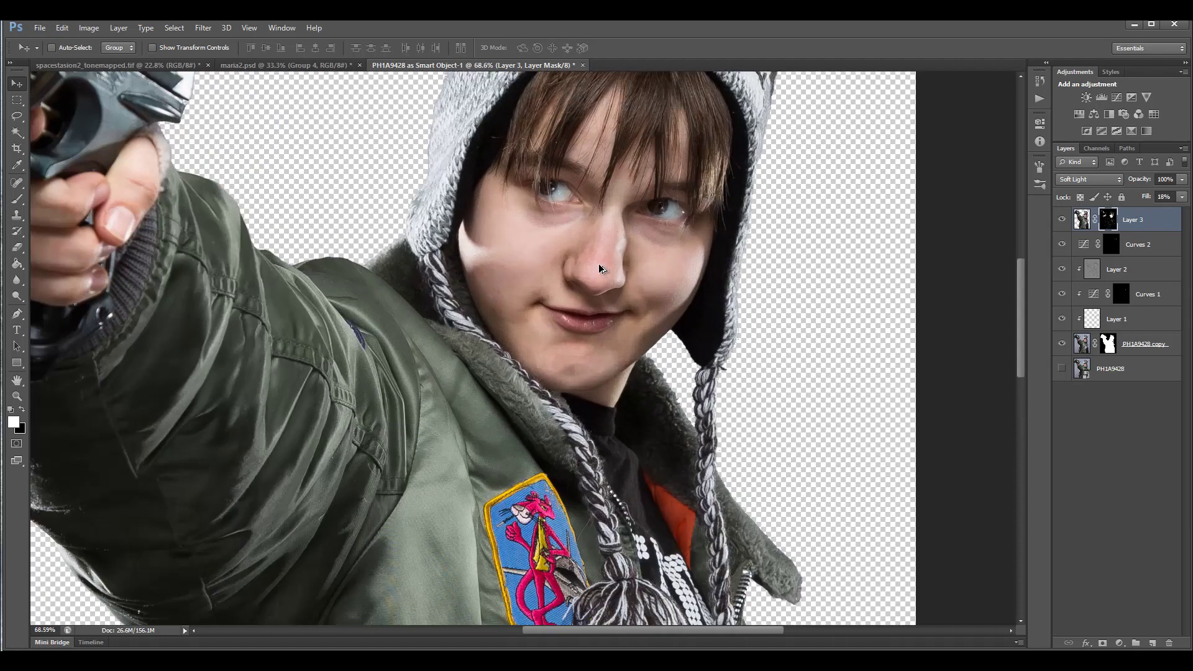
pyautogui.scroll(-2, 631, 248)
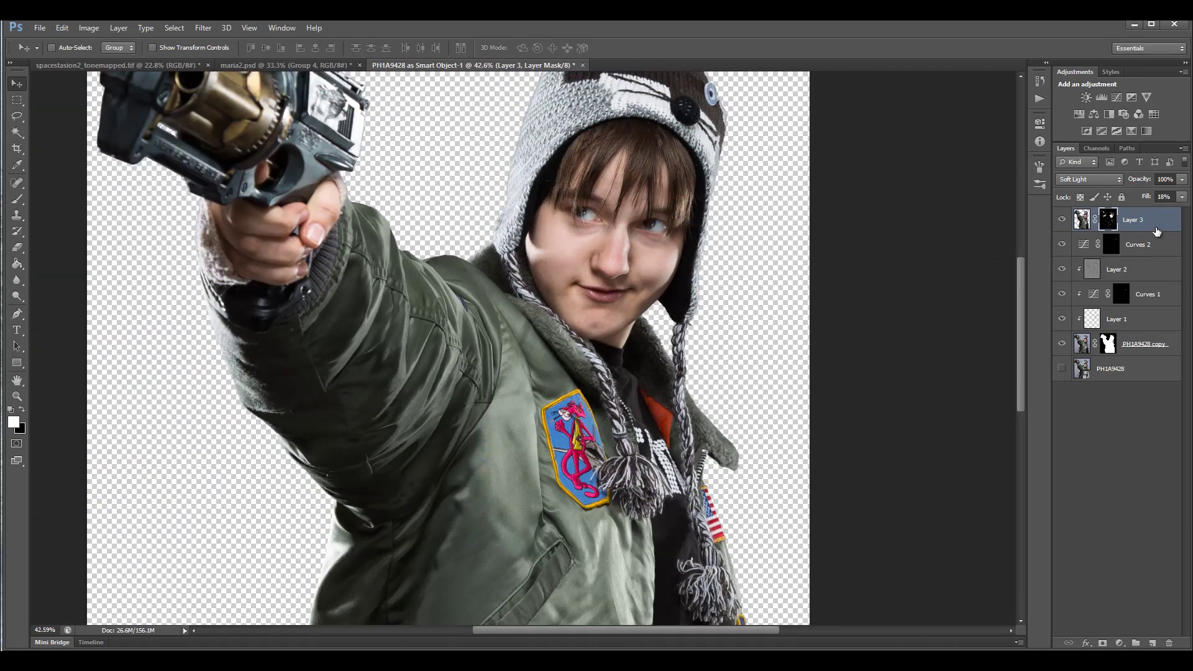
pyautogui.hotkey('ctrl', 'shift', 'alt', 'e')
pyautogui.hotkey('ctrl', 'shift', 'alt', 'e')
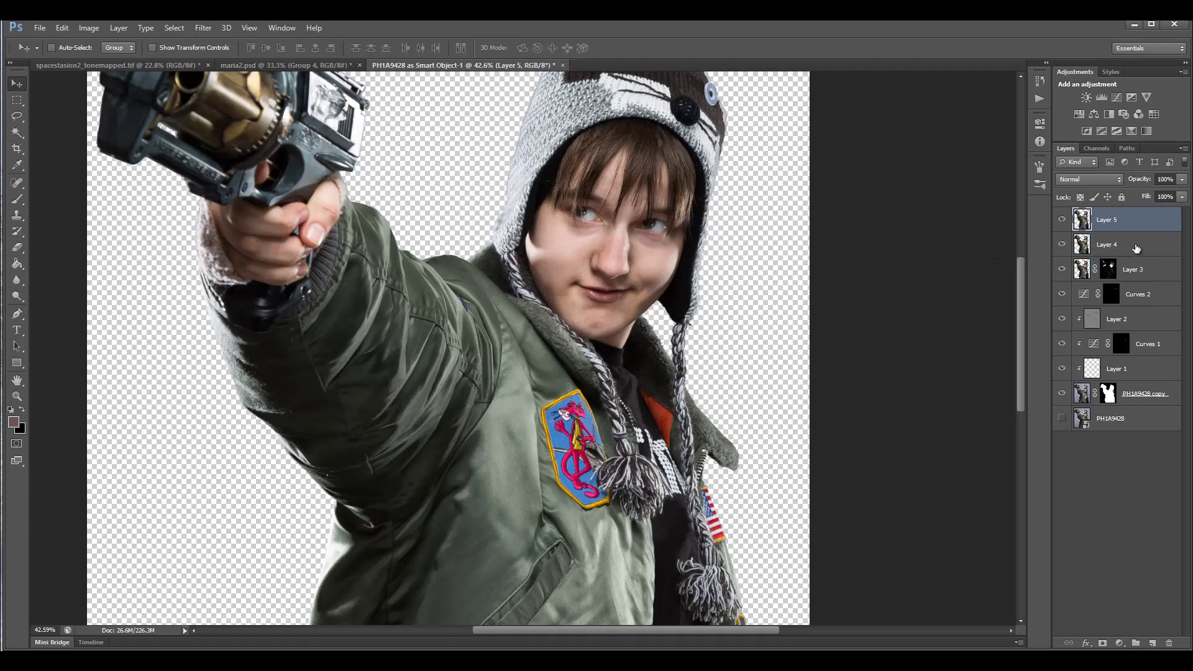
# Step: Group Layer 4 and Layer 5 together and set the group's blend mode to Overlay
pyautogui.keyDown('shift'); pyautogui.click(1132, 246); pyautogui.keyUp('shift')
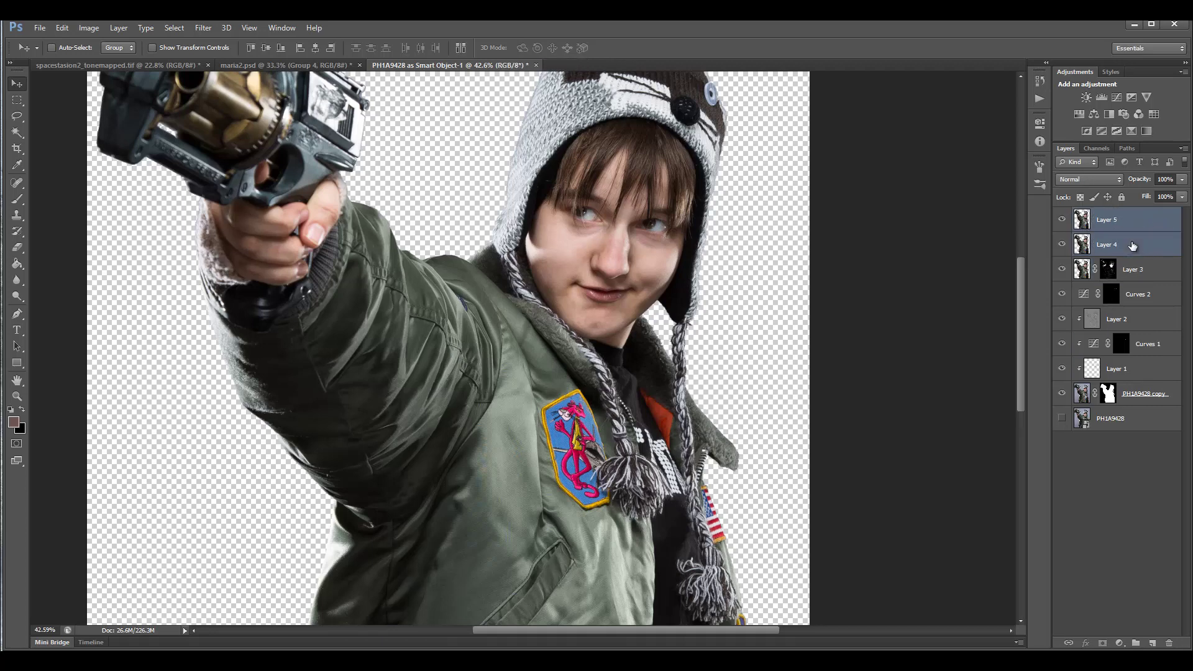
pyautogui.hotkey('ctrl', 'g')
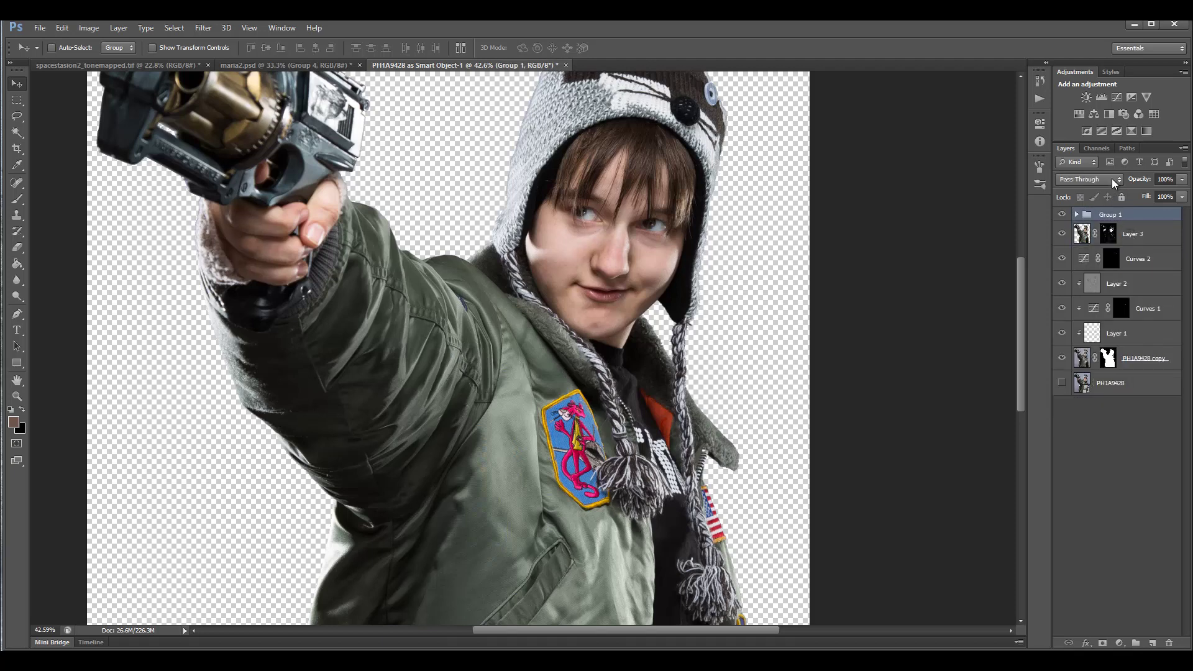
pyautogui.click(1112, 178)
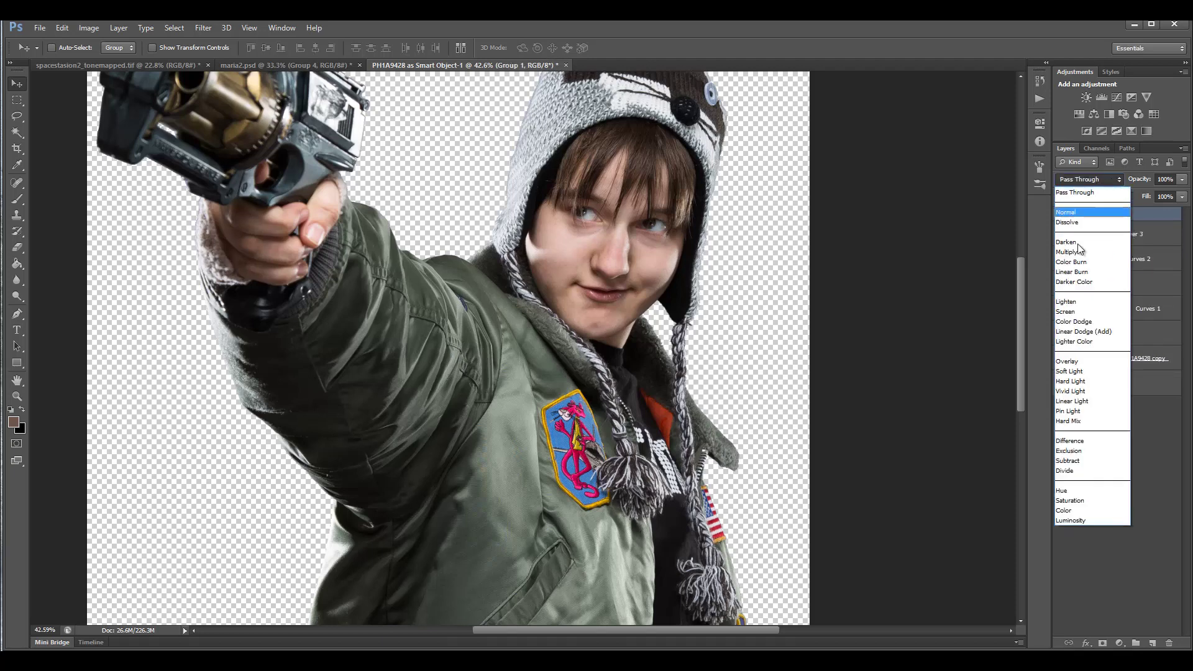
pyautogui.click(1095, 361)
# Step: Set Layer 5 inside Group 1 to the Vivid Light blend mode and invert its colours
pyautogui.click(1076, 215)
pyautogui.click(1116, 234)
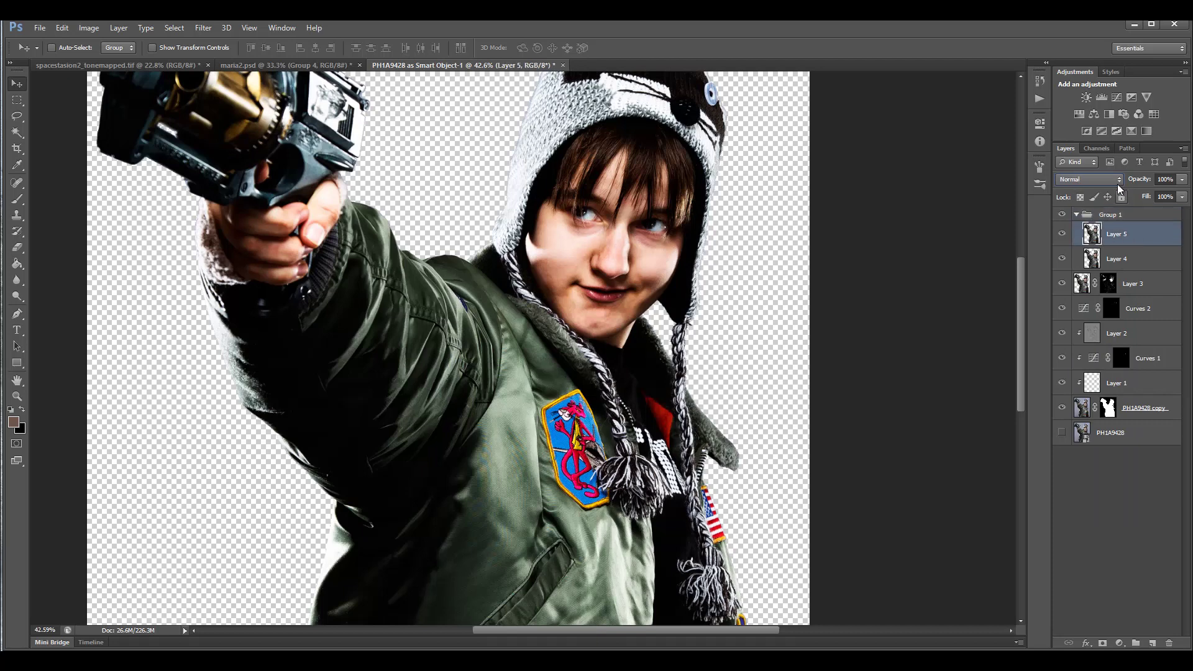
pyautogui.click(1113, 180)
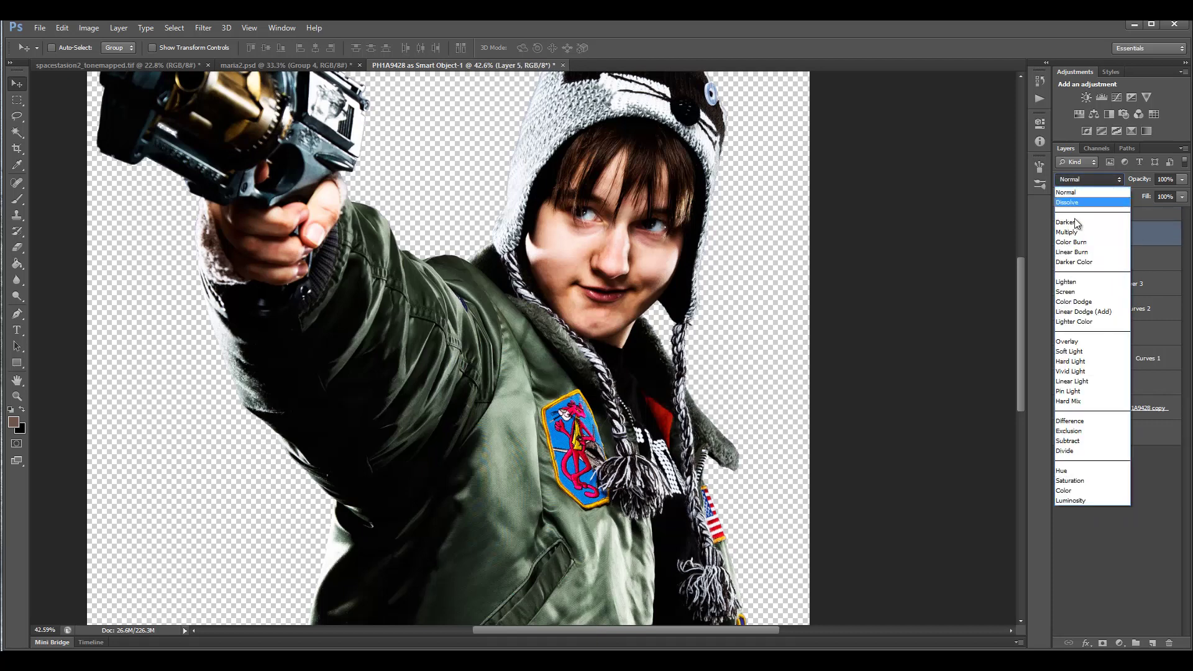
pyautogui.click(1099, 371)
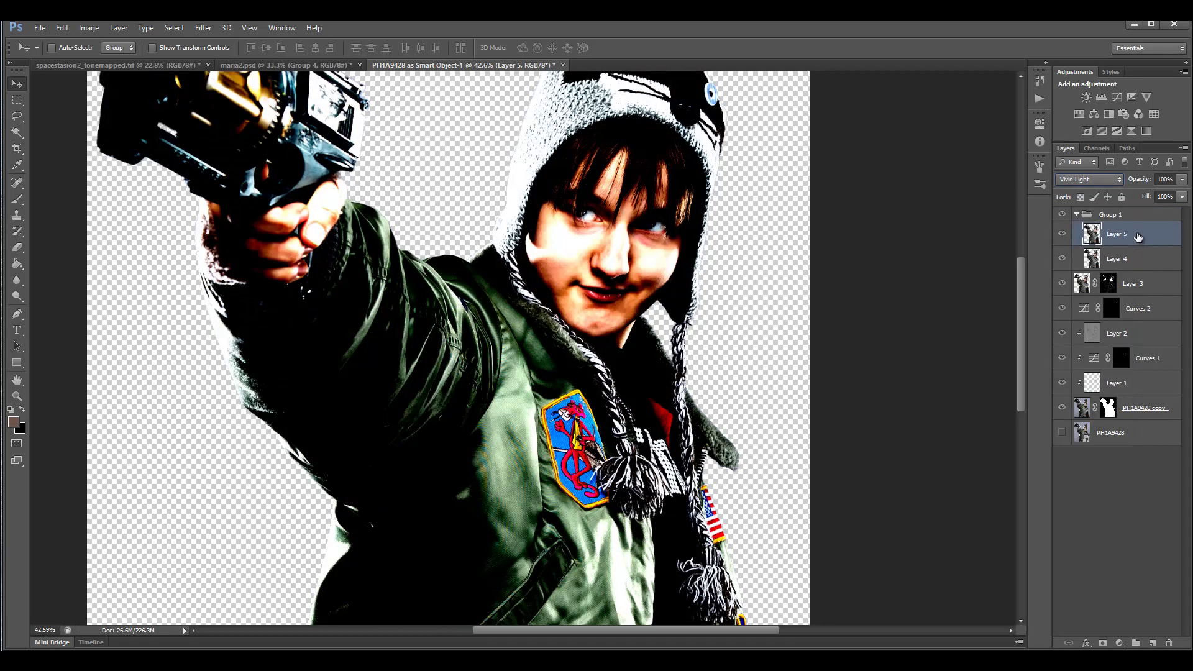
pyautogui.hotkey('ctrl', 'i')
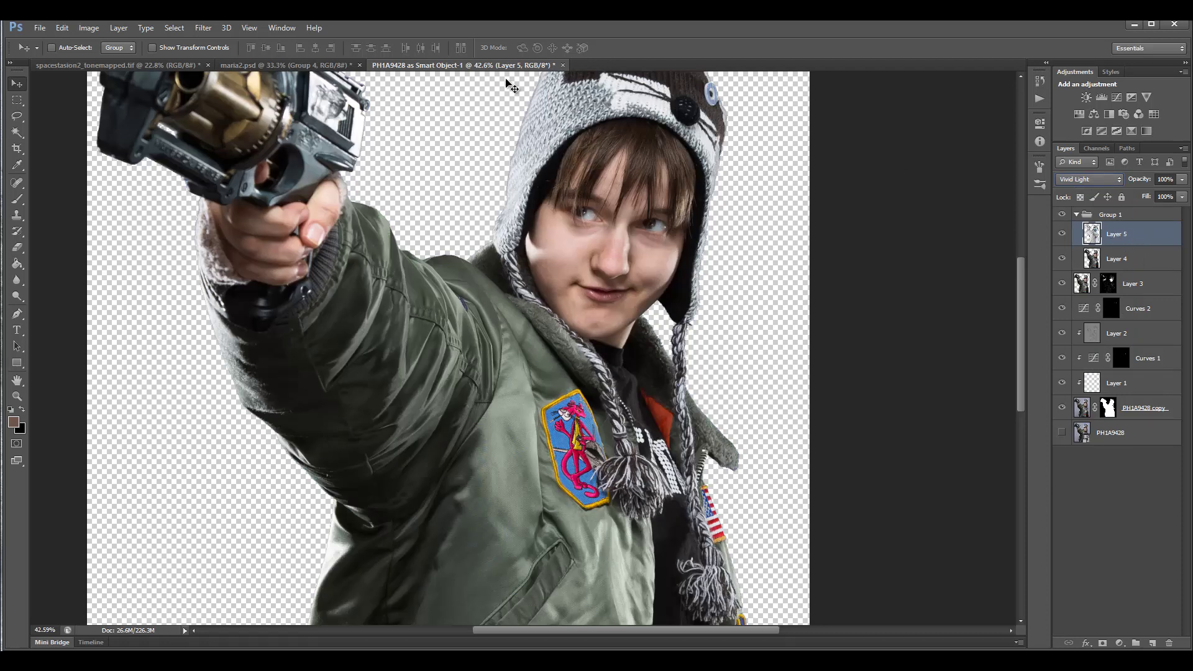
# Step: Apply a Surface Blur with an 11-pixel radius to Layer 5
pyautogui.click(203, 28)
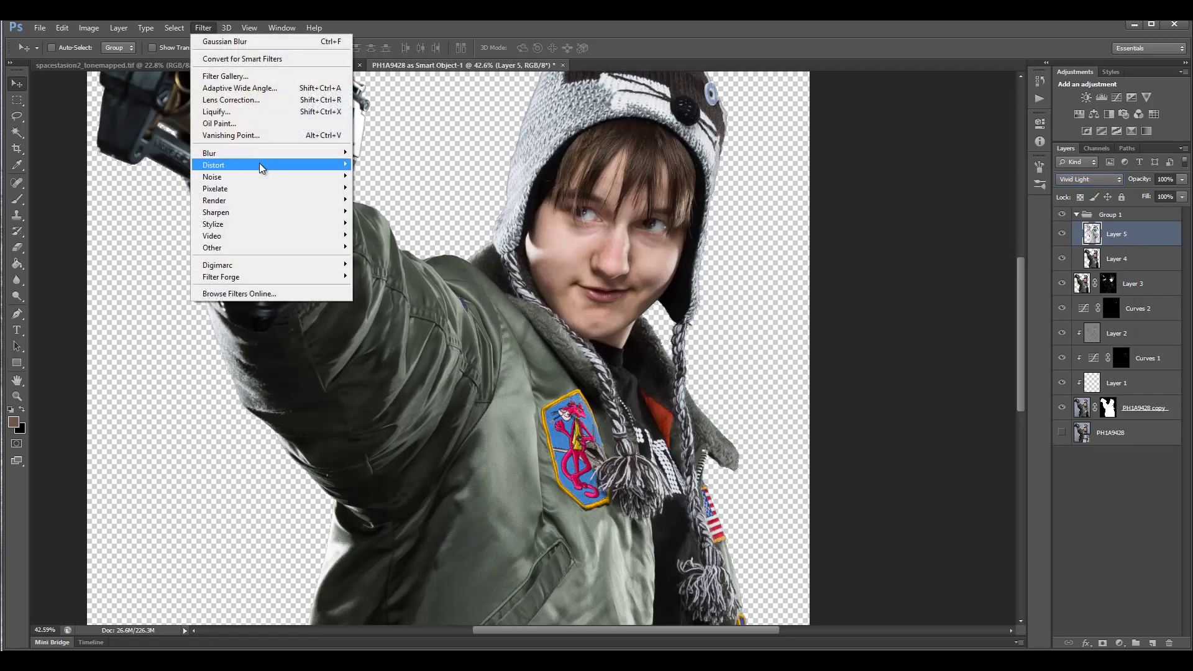
pyautogui.moveTo(263, 153)
pyautogui.click(380, 298)
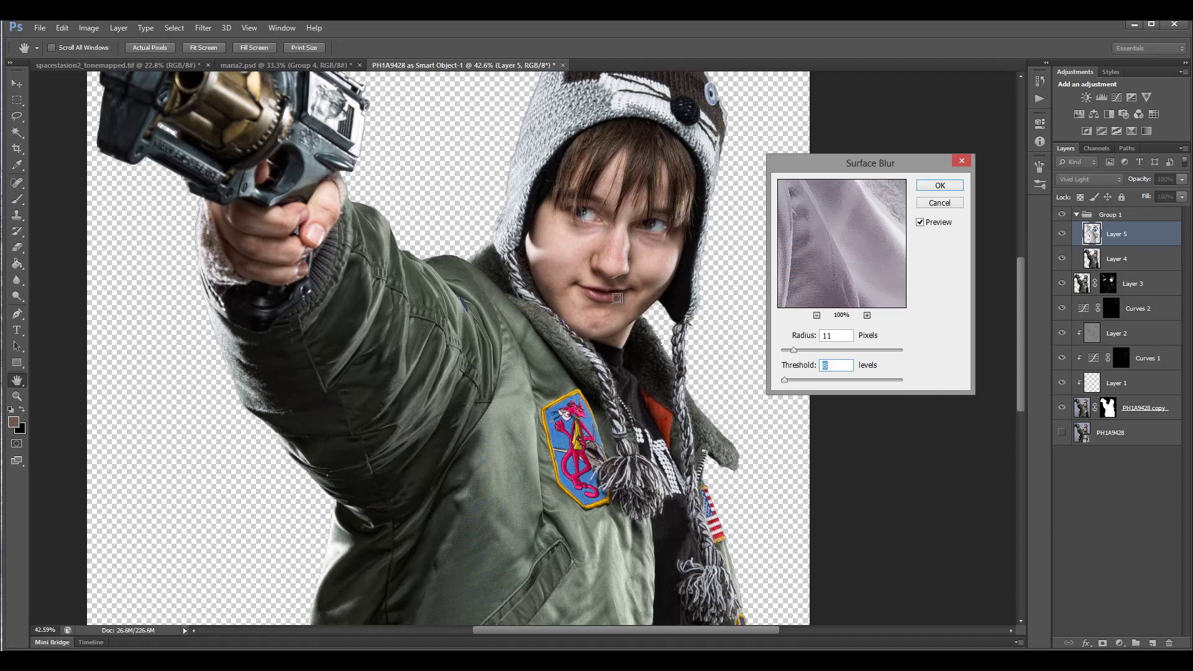
pyautogui.click(944, 189)
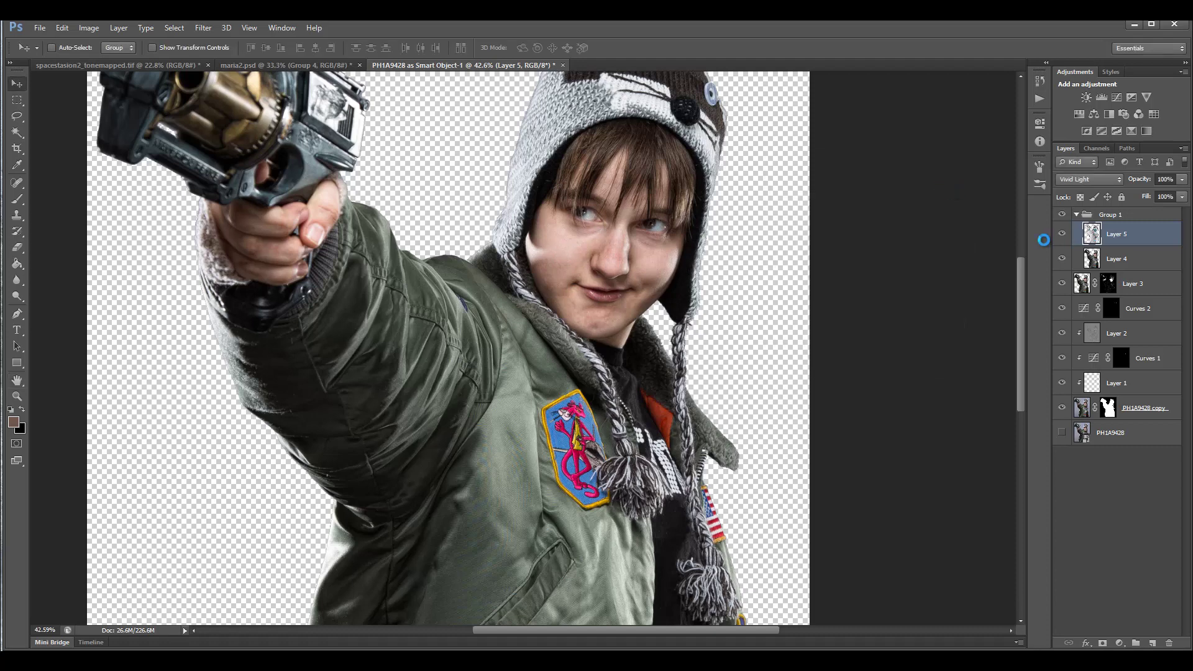
# Step: Add a white layer mask to Group 1 and paint black over the facial skin with a size-80 brush at 58% opacity
pyautogui.click(1157, 215)
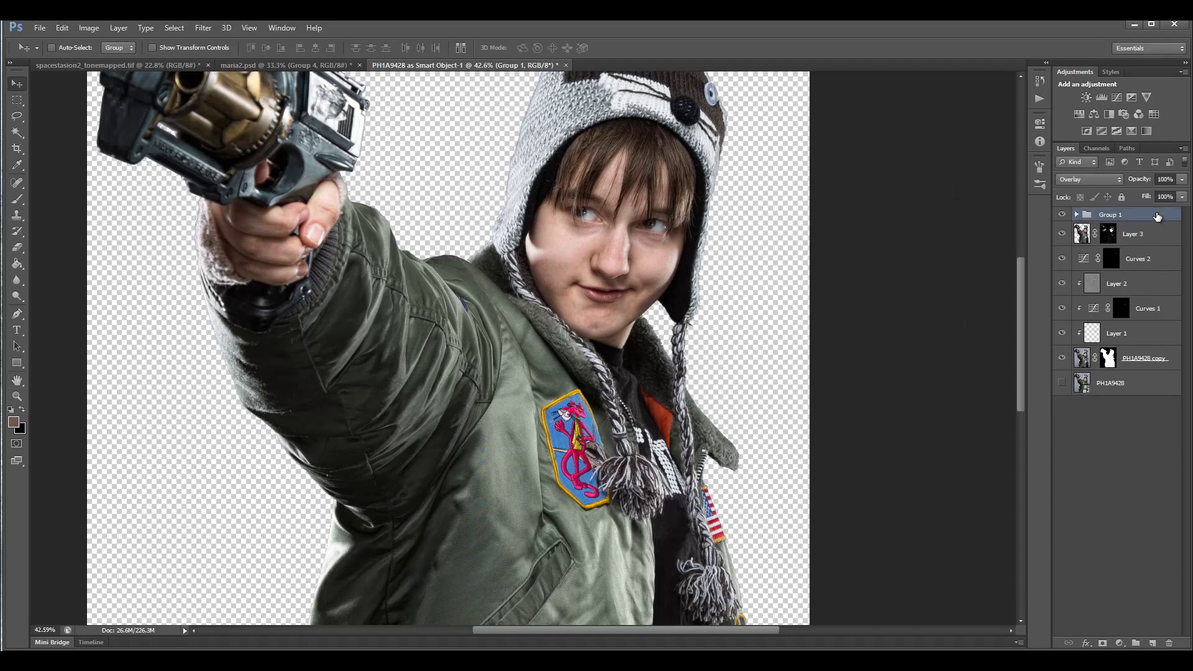
pyautogui.click(1099, 643)
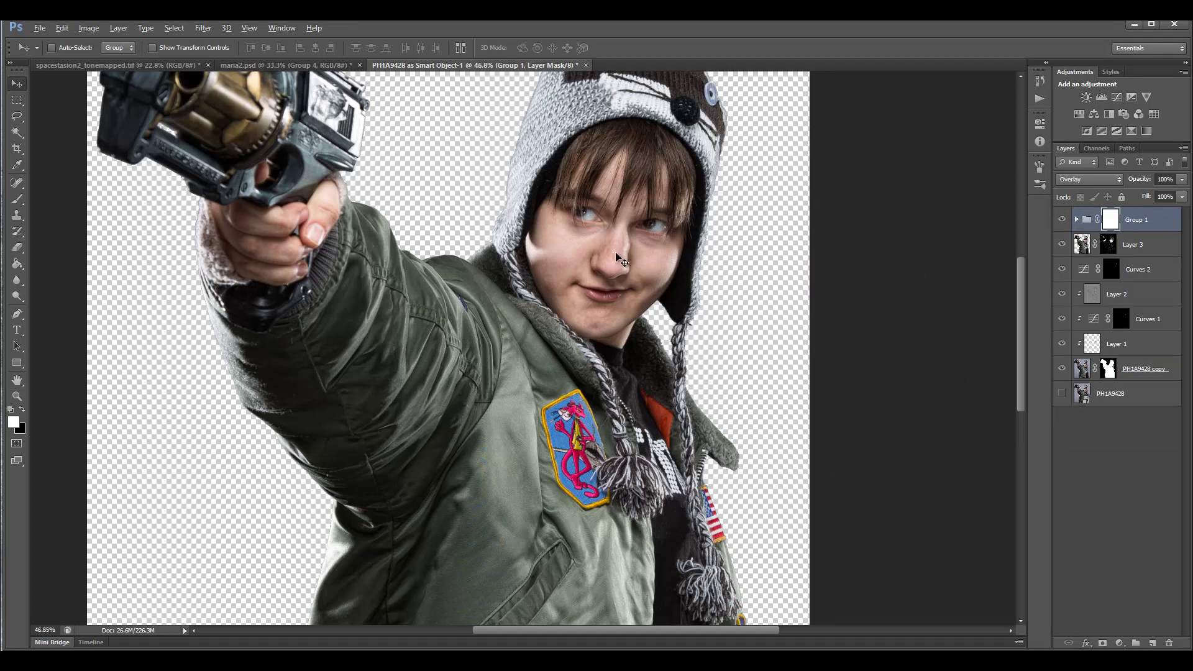
pyautogui.scroll(5, 619, 256)
pyautogui.scroll(1, 618, 256)
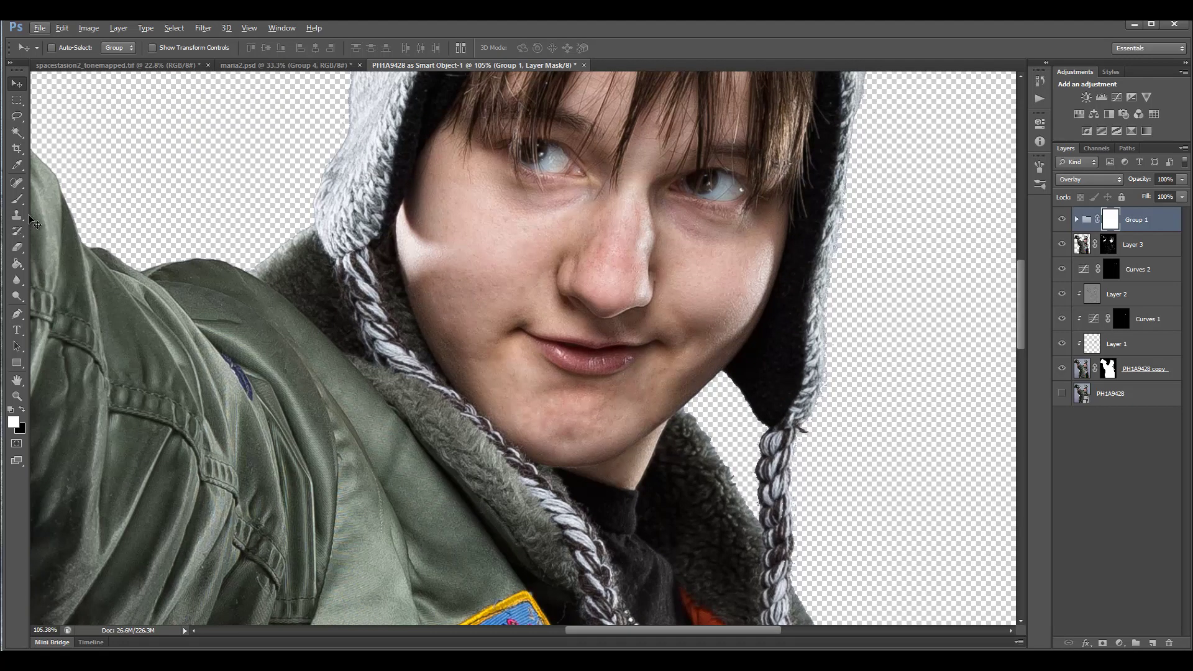
pyautogui.click(17, 199)
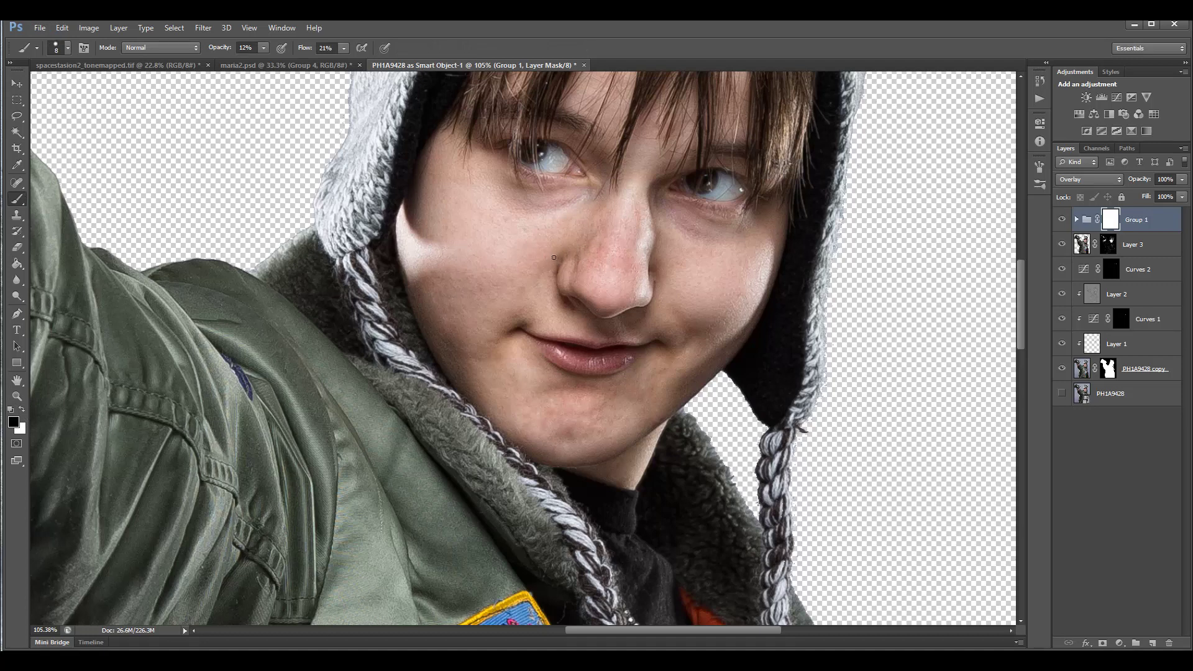
pyautogui.press(']')
pyautogui.press(']')
pyautogui.press(']')
pyautogui.press(']')
pyautogui.press(']')
pyautogui.click(263, 48)
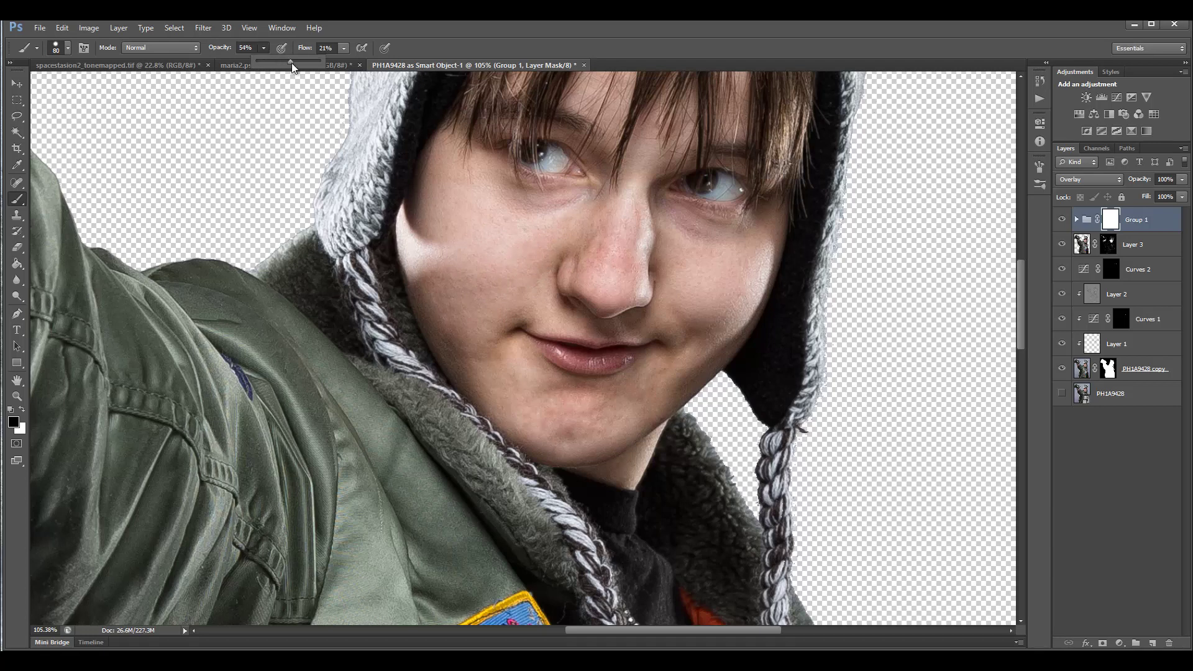
pyautogui.moveTo(304, 77); pyautogui.dragTo(305, 77)
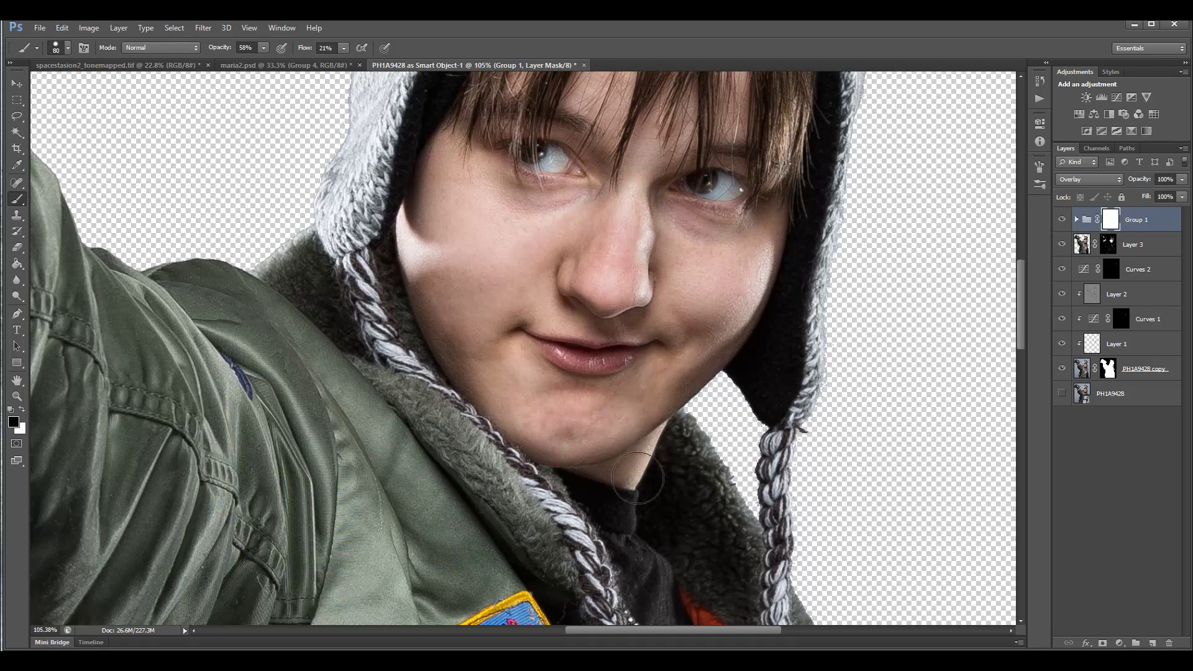
pyautogui.moveTo(546, 223)
pyautogui.mouseDown()
pyautogui.moveTo(533, 234)
pyautogui.moveTo(535, 199)
pyautogui.moveTo(599, 208)
pyautogui.moveTo(573, 153)
pyautogui.moveTo(595, 102)
pyautogui.moveTo(641, 152)
pyautogui.moveTo(640, 218)
pyautogui.moveTo(707, 261)
pyautogui.moveTo(627, 193)
pyautogui.moveTo(697, 245)
pyautogui.moveTo(698, 229)
pyautogui.moveTo(760, 238)
pyautogui.moveTo(757, 268)
pyautogui.moveTo(673, 326)
pyautogui.moveTo(615, 317)
pyautogui.mouseUp()
pyautogui.moveTo(695, 353)
pyautogui.mouseDown()
pyautogui.moveTo(551, 405)
pyautogui.moveTo(522, 400)
pyautogui.moveTo(524, 365)
pyautogui.moveTo(703, 381)
pyautogui.moveTo(605, 277)
pyautogui.moveTo(571, 310)
pyautogui.moveTo(633, 253)
pyautogui.mouseUp()
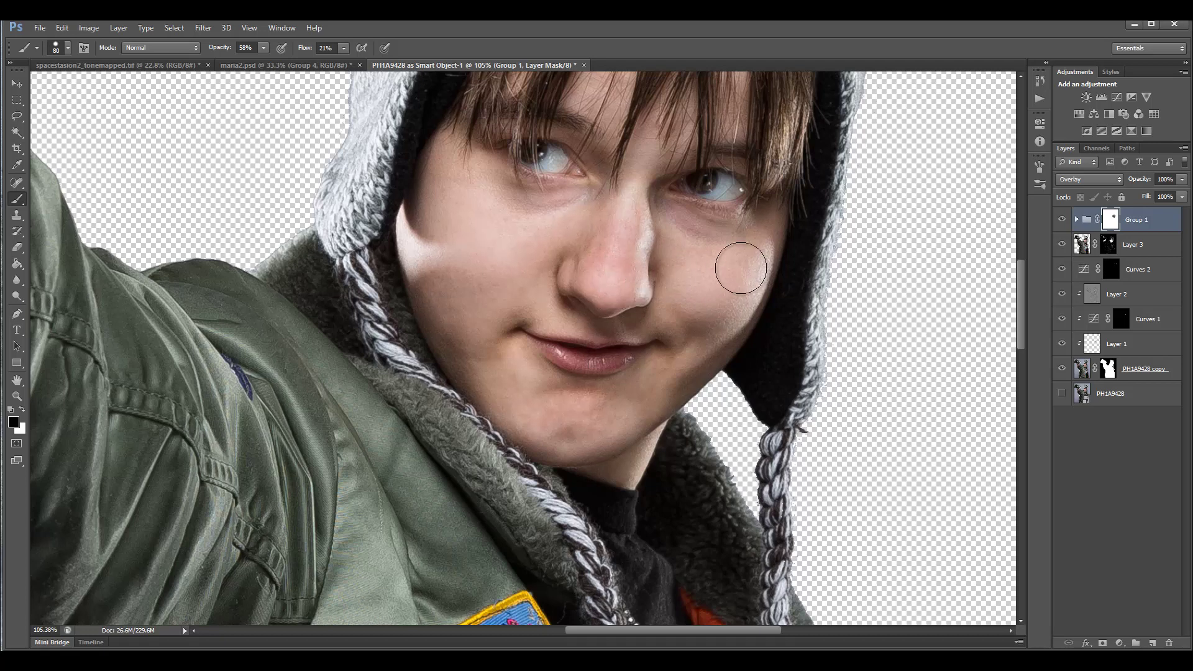
# Step: Compare the face with and without Group 1 and inspect the painted areas of its mask
pyautogui.click(1064, 220)
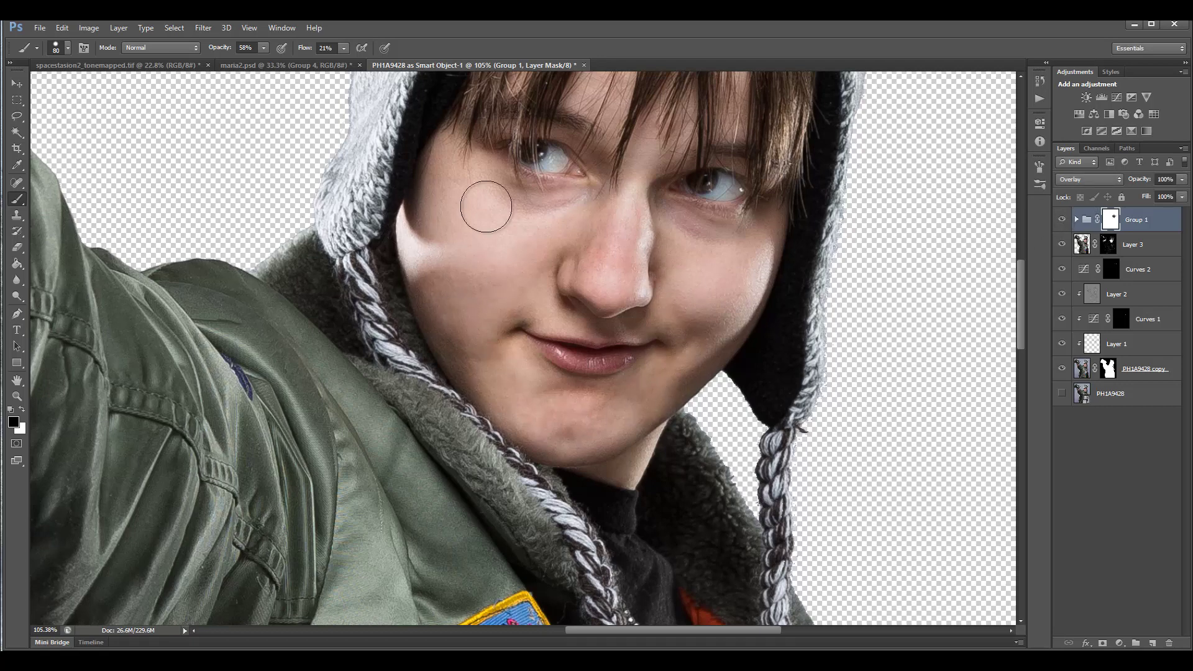
pyautogui.keyDown('alt'); pyautogui.click(1111, 221); pyautogui.keyUp('alt')
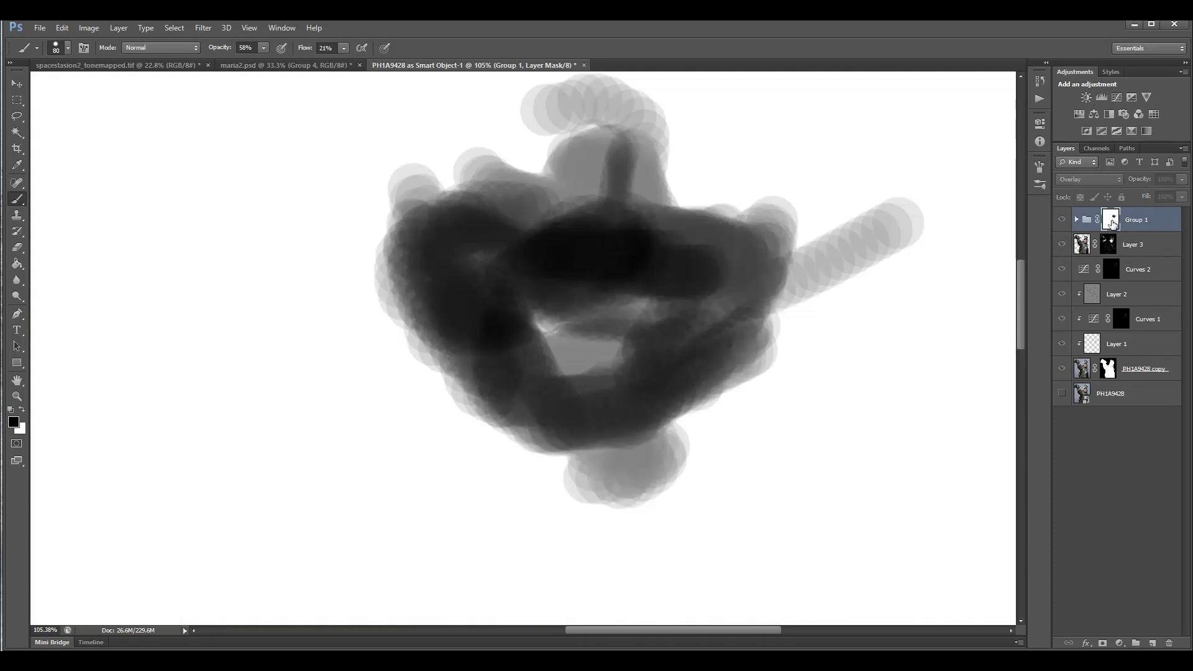
pyautogui.keyDown('alt'); pyautogui.click(1112, 221); pyautogui.keyUp('alt')
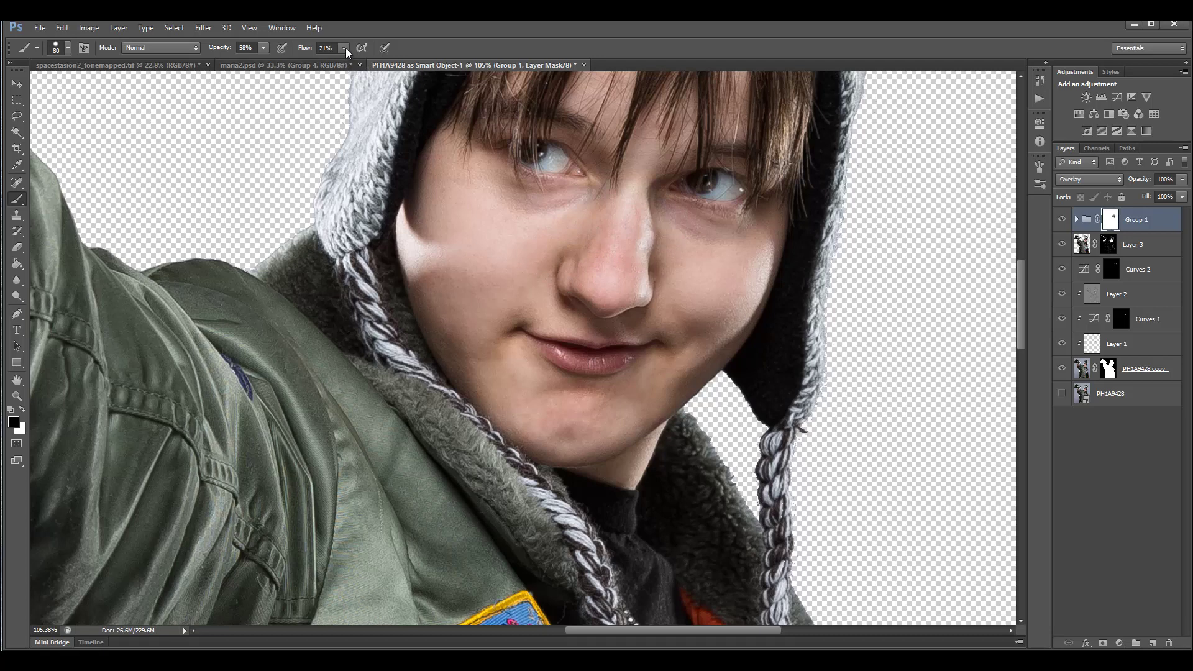
# Step: Raise the brush to 31% flow and 83% opacity and paint more black on Group 1's mask over the face and the hand
pyautogui.moveTo(350, 63); pyautogui.dragTo(353, 62)
pyautogui.moveTo(269, 62); pyautogui.dragTo(279, 62)
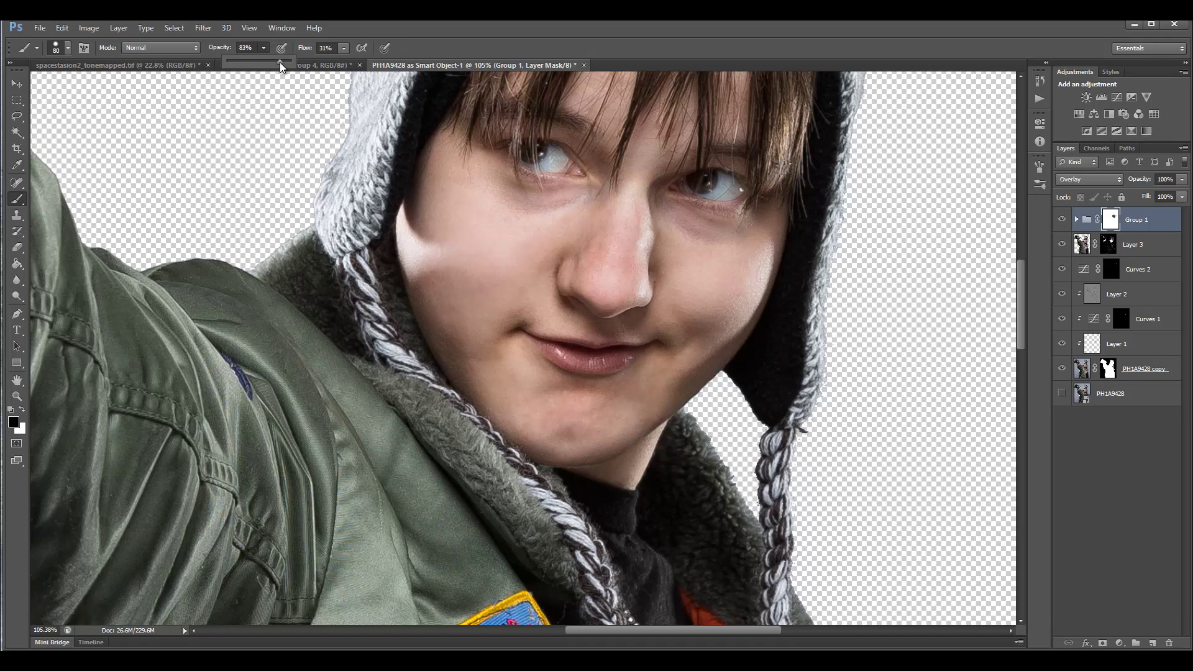
pyautogui.moveTo(512, 230)
pyautogui.mouseDown()
pyautogui.moveTo(567, 218)
pyautogui.moveTo(474, 311)
pyautogui.moveTo(469, 288)
pyautogui.moveTo(617, 266)
pyautogui.moveTo(623, 213)
pyautogui.moveTo(625, 242)
pyautogui.moveTo(666, 263)
pyautogui.moveTo(649, 234)
pyautogui.moveTo(729, 235)
pyautogui.moveTo(746, 248)
pyautogui.moveTo(688, 312)
pyautogui.moveTo(658, 376)
pyautogui.moveTo(535, 399)
pyautogui.moveTo(615, 439)
pyautogui.mouseUp()
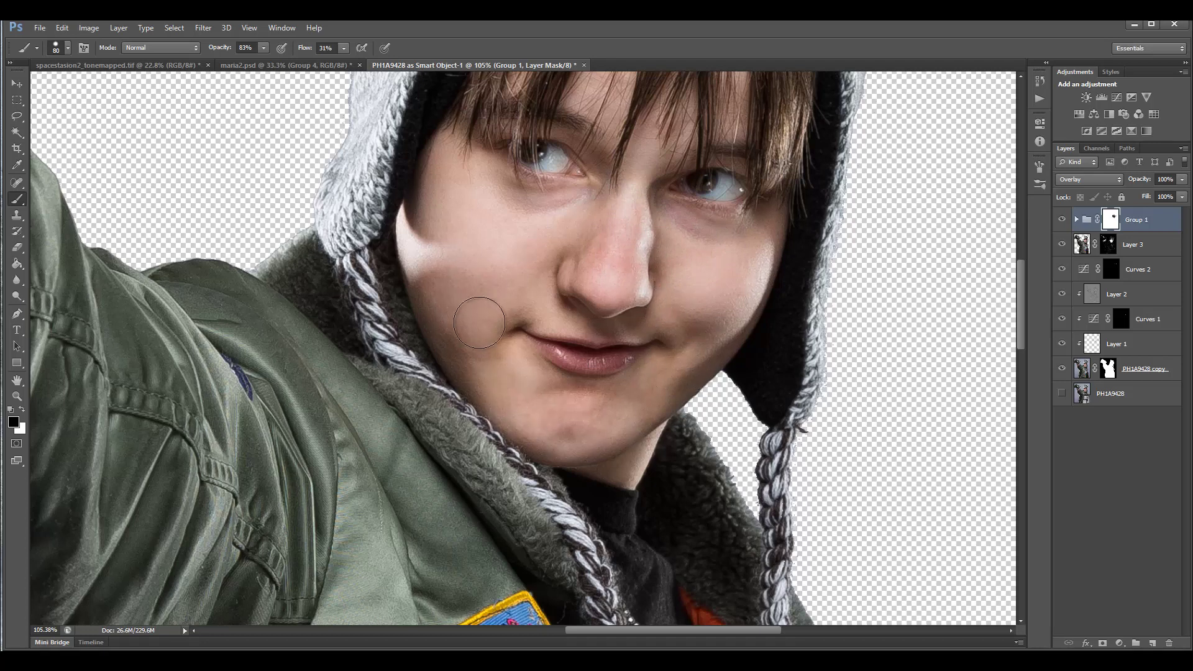
pyautogui.moveTo(435, 320); pyautogui.dragTo(926, 396)
pyautogui.moveTo(552, 359); pyautogui.dragTo(574, 387)
pyautogui.moveTo(288, 291)
pyautogui.mouseDown()
pyautogui.moveTo(344, 274)
pyautogui.moveTo(257, 342)
pyautogui.mouseUp()
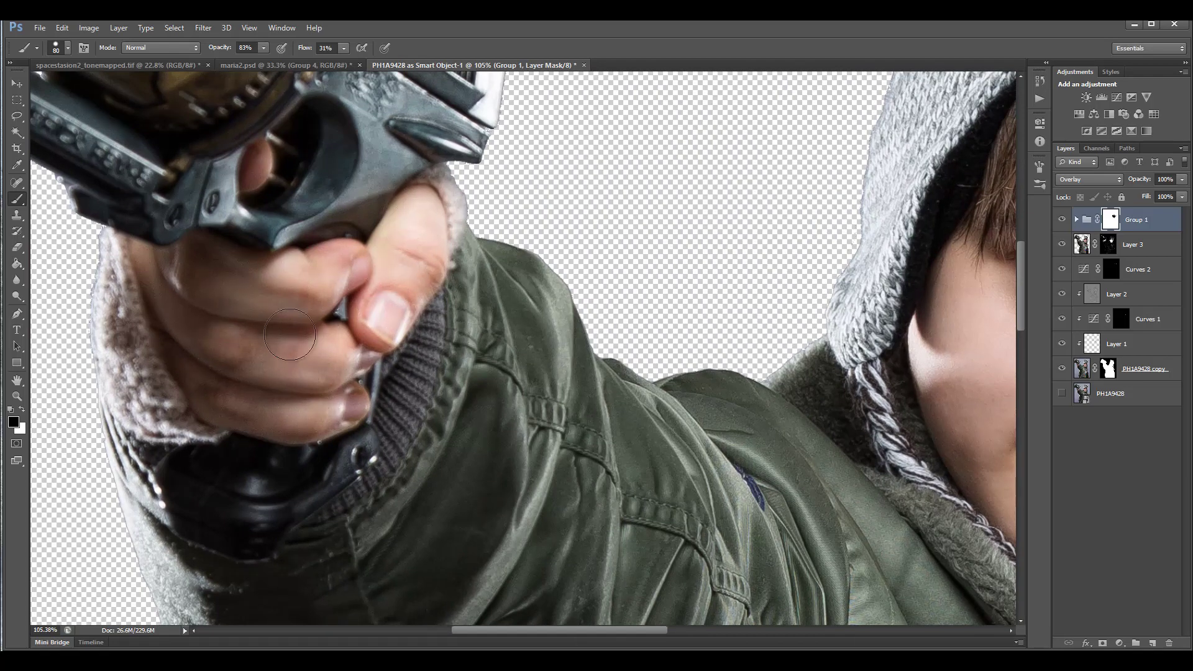
# Step: Examine the jacket details up close, and compare the whole figure with and without Group 1
pyautogui.scroll(-5, 656, 403)
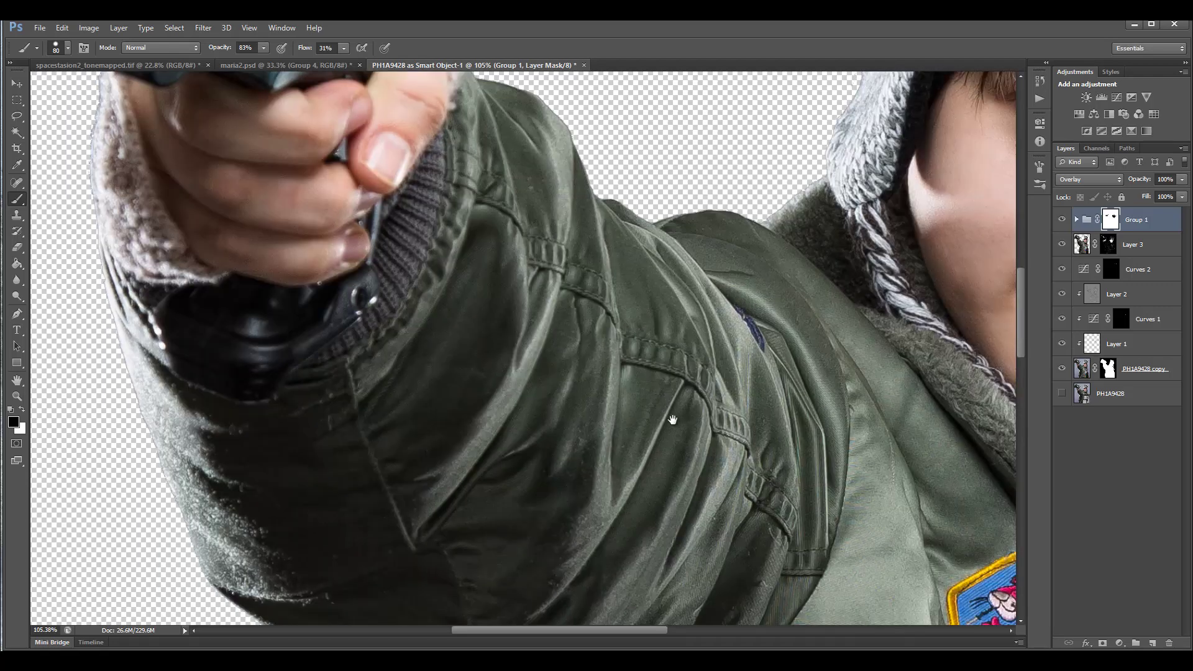
pyautogui.moveTo(803, 501); pyautogui.dragTo(404, 72)
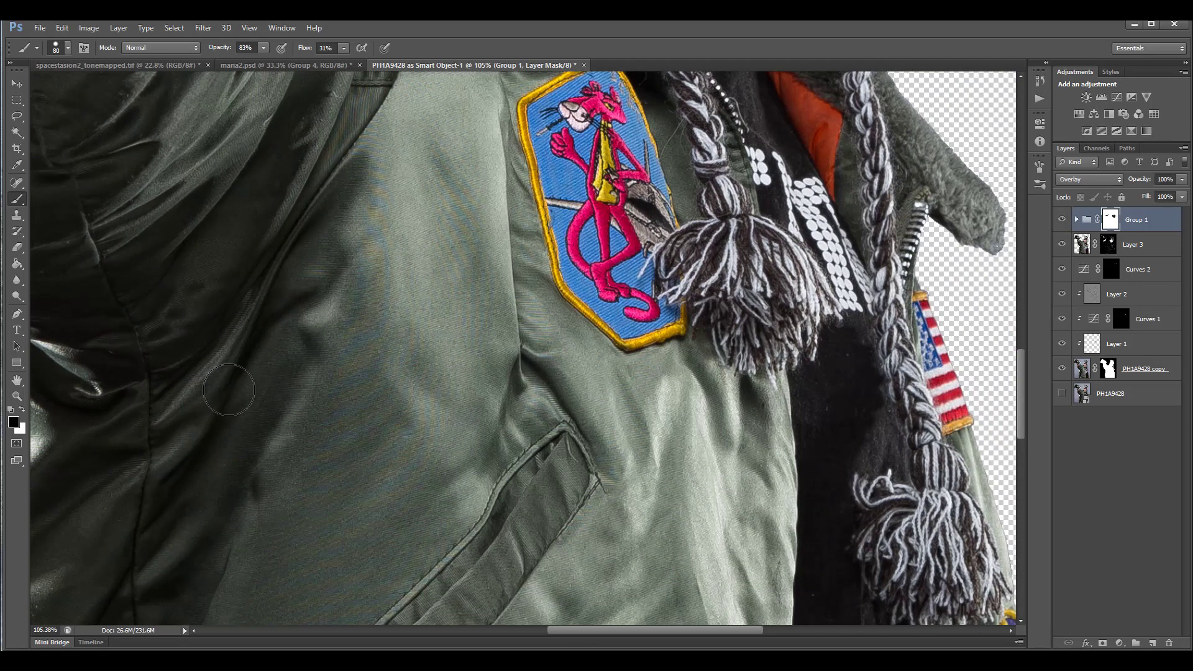
pyautogui.scroll(-10, 228, 390)
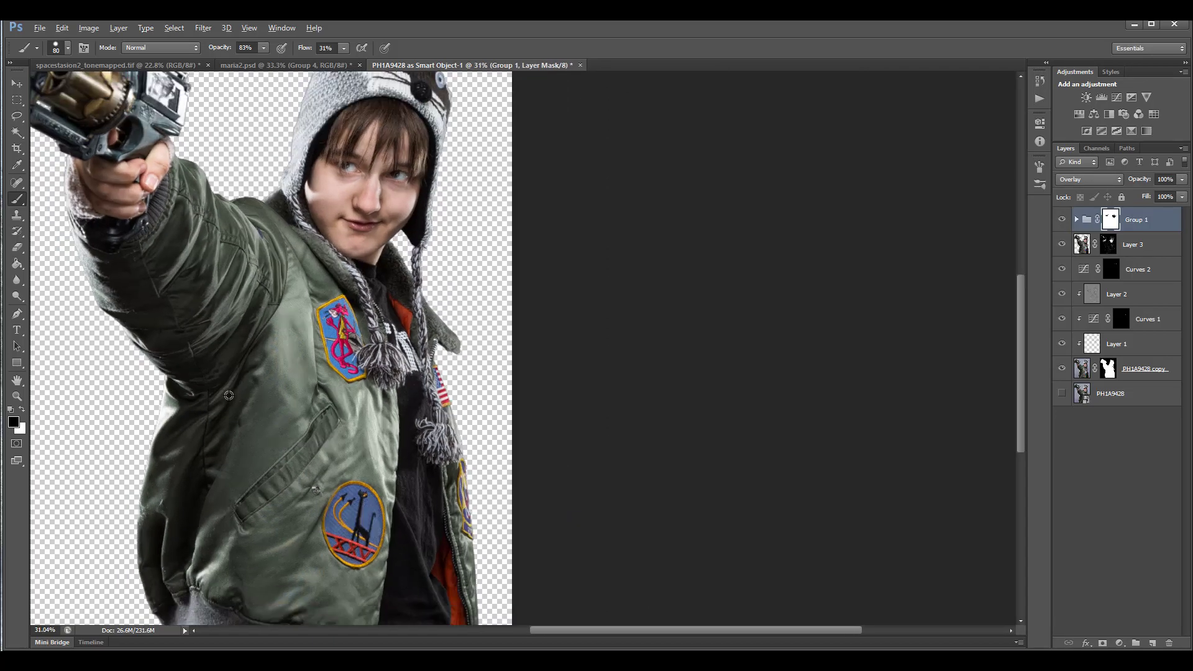
pyautogui.scroll(-1, 229, 395)
pyautogui.scroll(1, 424, 377)
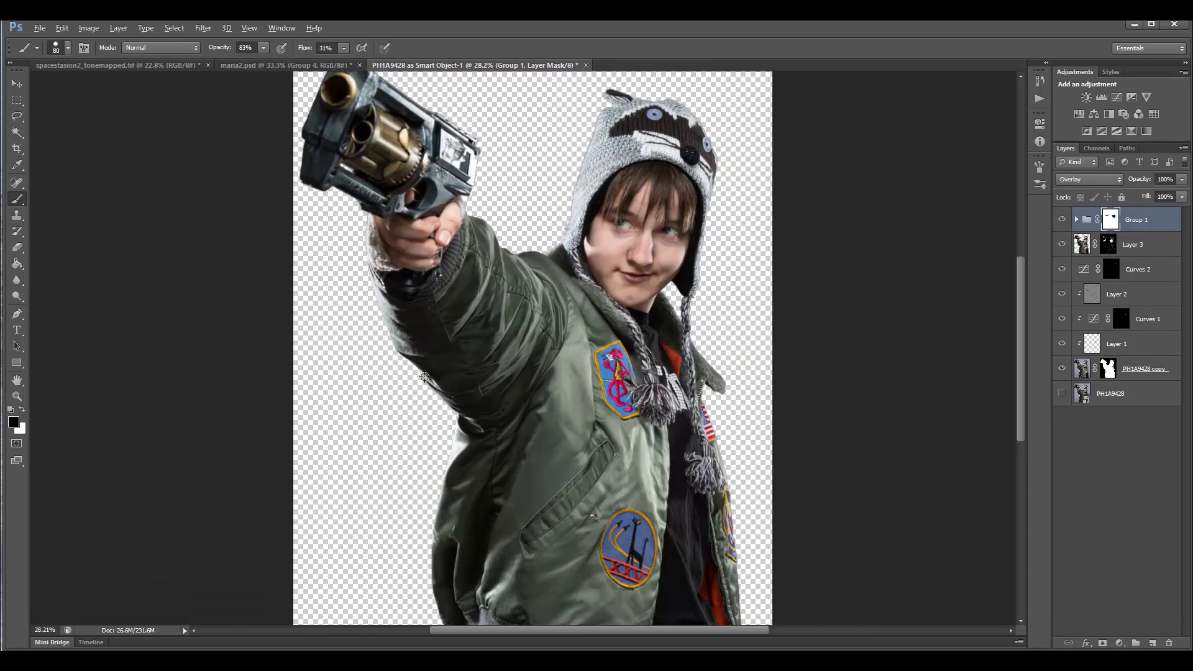
pyautogui.click(1062, 220)
pyautogui.click(1062, 220)
pyautogui.click(1063, 220)
pyautogui.click(1063, 220)
pyautogui.click(1063, 220)
pyautogui.click(1063, 220)
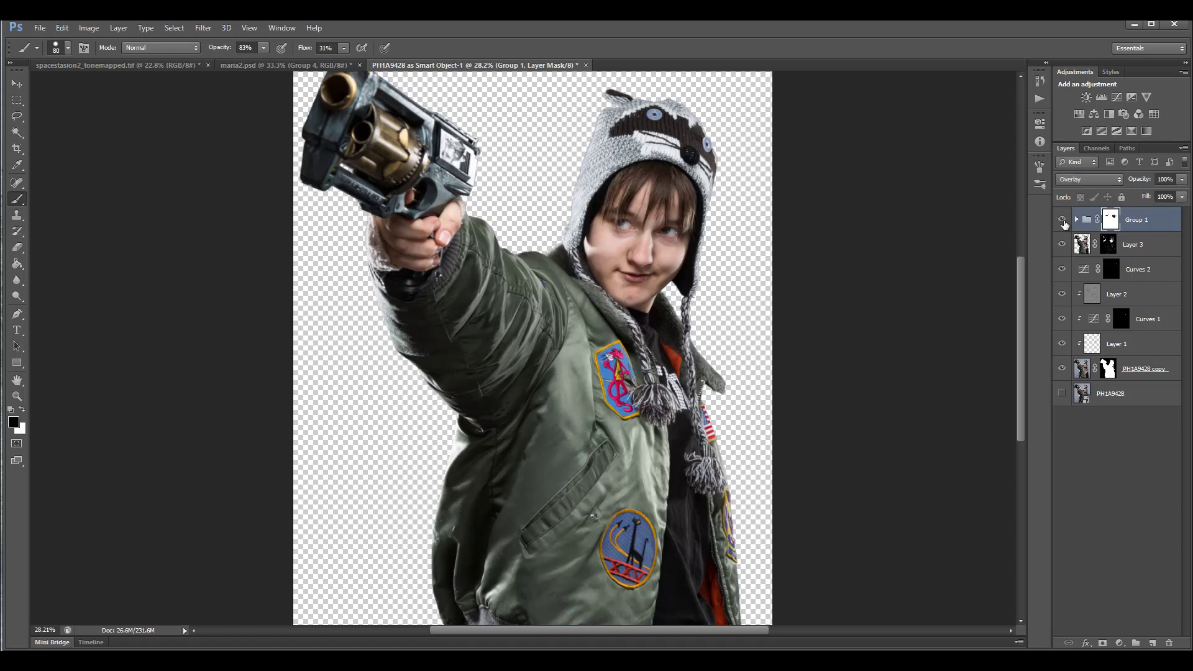